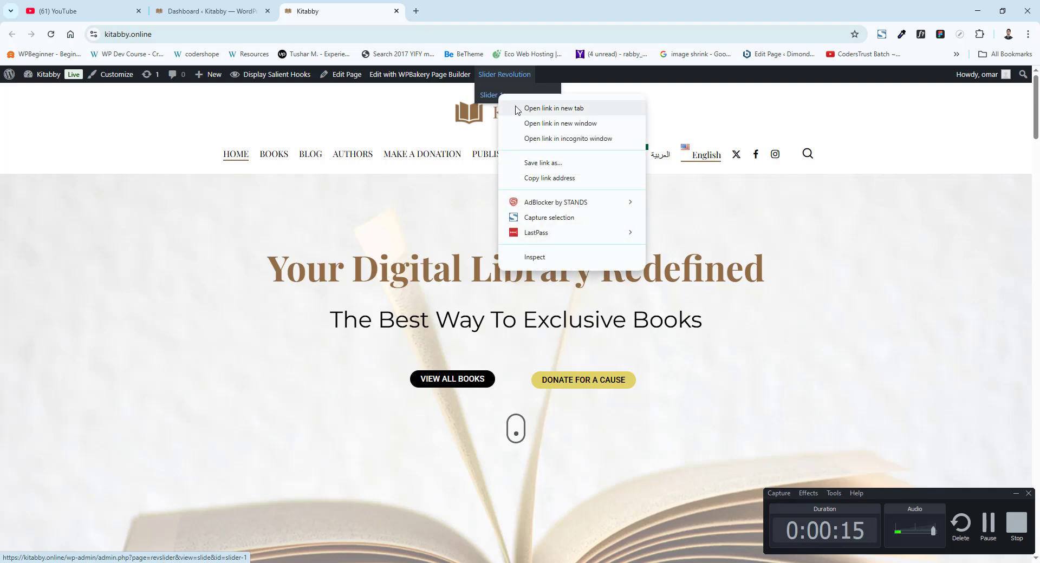
Open Slider 1 in the Slider Revolution editor in a new browser tab and decline usage data sharing
{"action": "left_click", "coordinate": [529, 109]}
{"action": "left_click", "coordinate": [469, 13]}
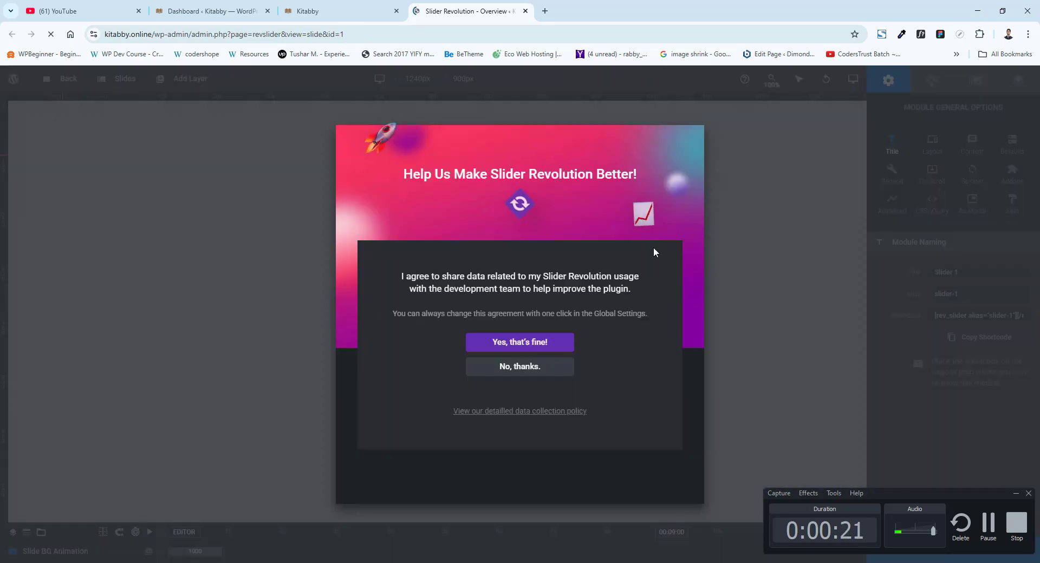
{"action": "left_click", "coordinate": [536, 368]}
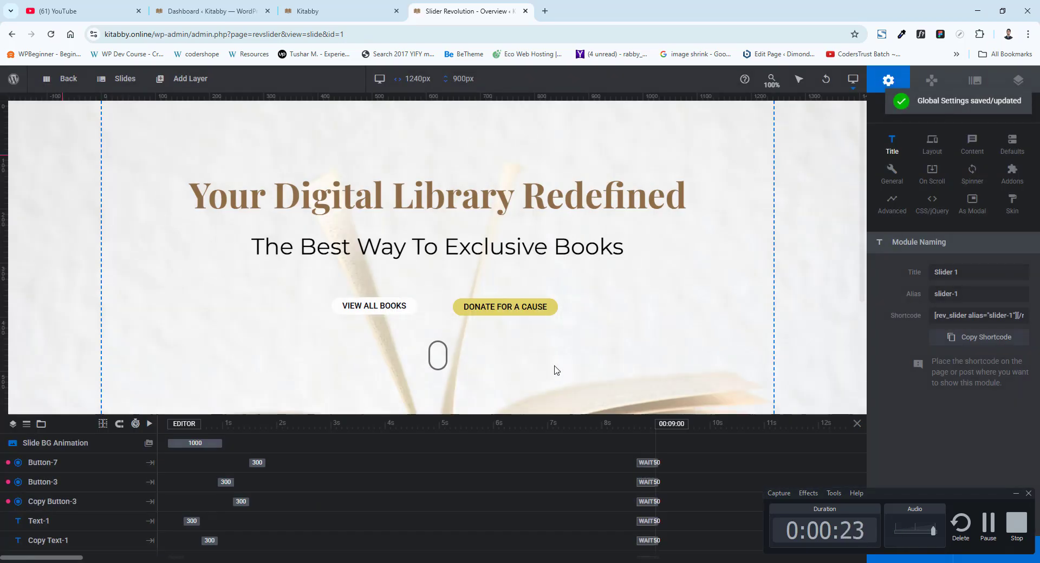
Inspect the slide's heading, subtitle, DONATE FOR A CAUSE and VIEW ALL BOOKS layers, and close the slider editor
{"action": "left_click", "coordinate": [423, 196]}
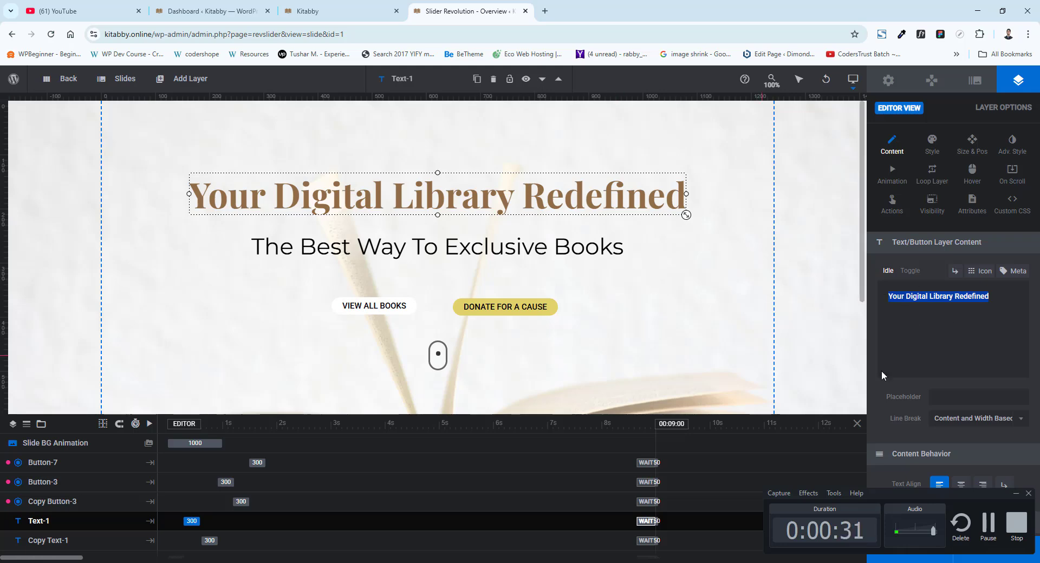
{"action": "left_click", "coordinate": [507, 247]}
{"action": "left_click", "coordinate": [521, 312]}
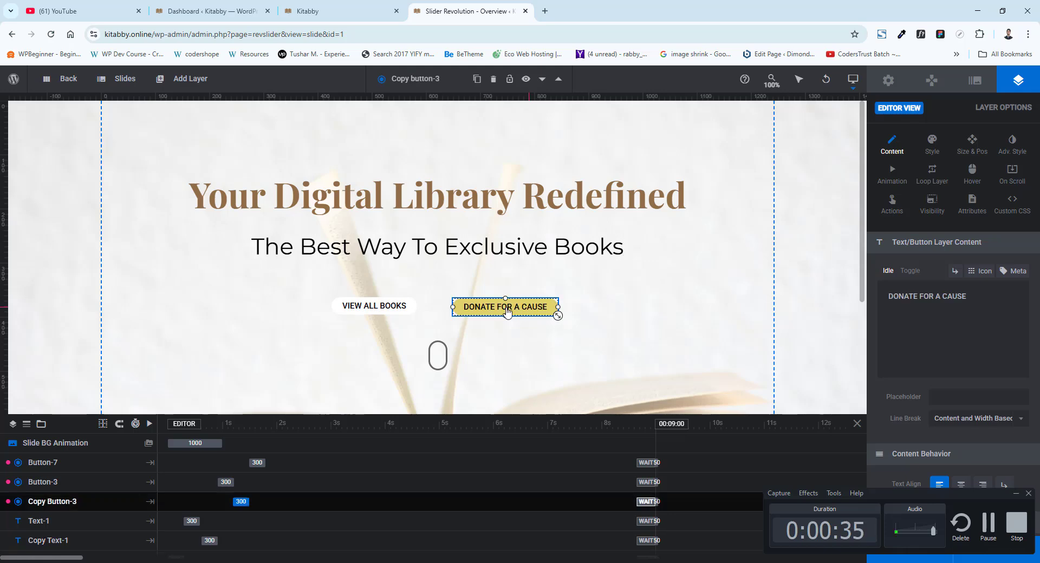
{"action": "left_click", "coordinate": [358, 307]}
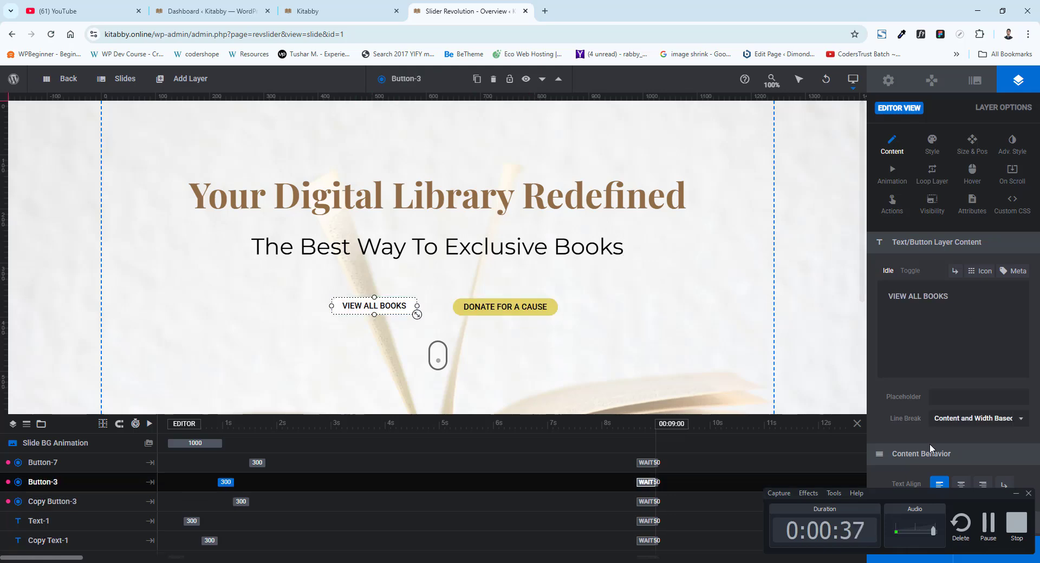
{"action": "left_click_drag", "start_coordinate": [944, 497], "coordinate": [730, 550]}
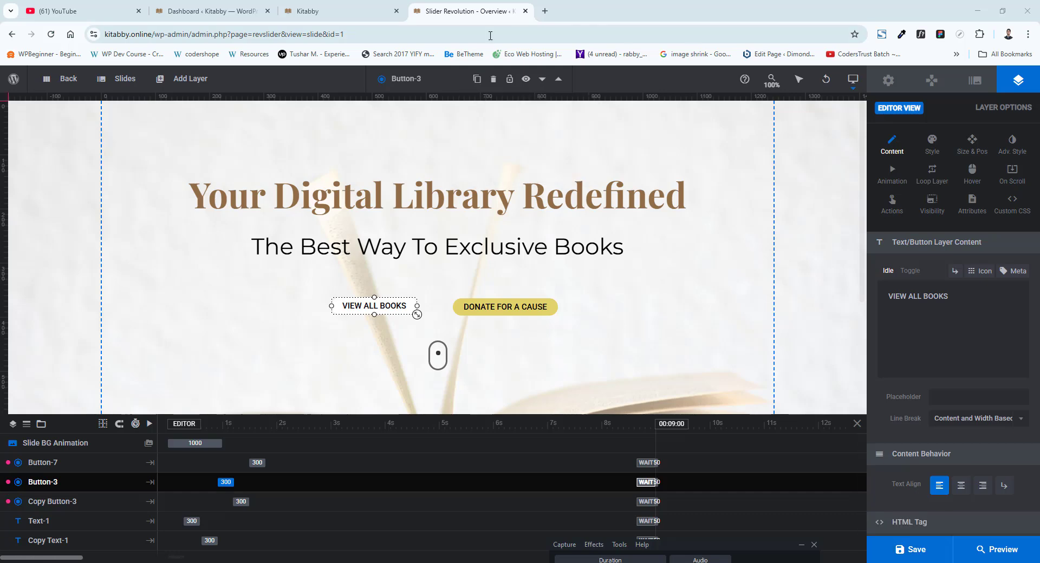
{"action": "left_click", "coordinate": [525, 11]}
Look through the live homepage sections and open the home page for editing in a new browser tab
{"action": "scroll", "coordinate": [569, 209], "scroll_direction": "down", "scroll_amount": 8}
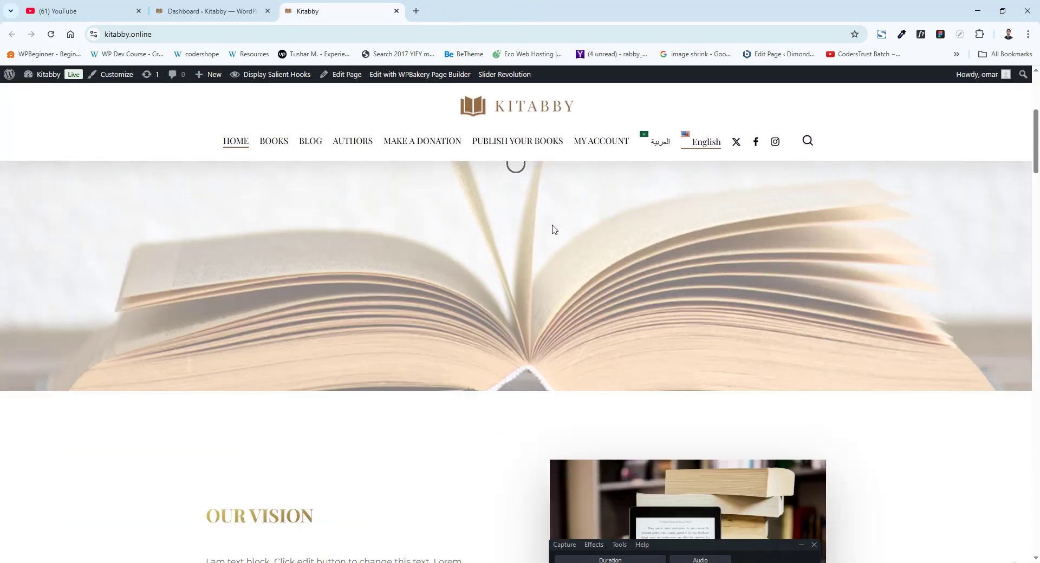
{"action": "scroll", "coordinate": [469, 296], "scroll_direction": "down", "scroll_amount": 5}
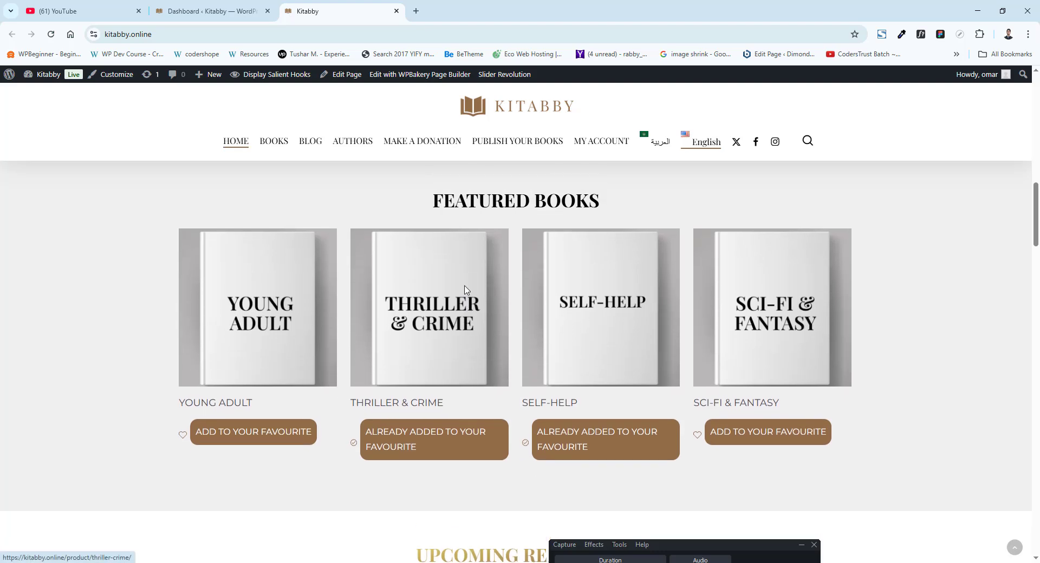
{"action": "scroll", "coordinate": [341, 306], "scroll_direction": "up", "scroll_amount": 7}
{"action": "scroll", "coordinate": [266, 317], "scroll_direction": "down", "scroll_amount": 1}
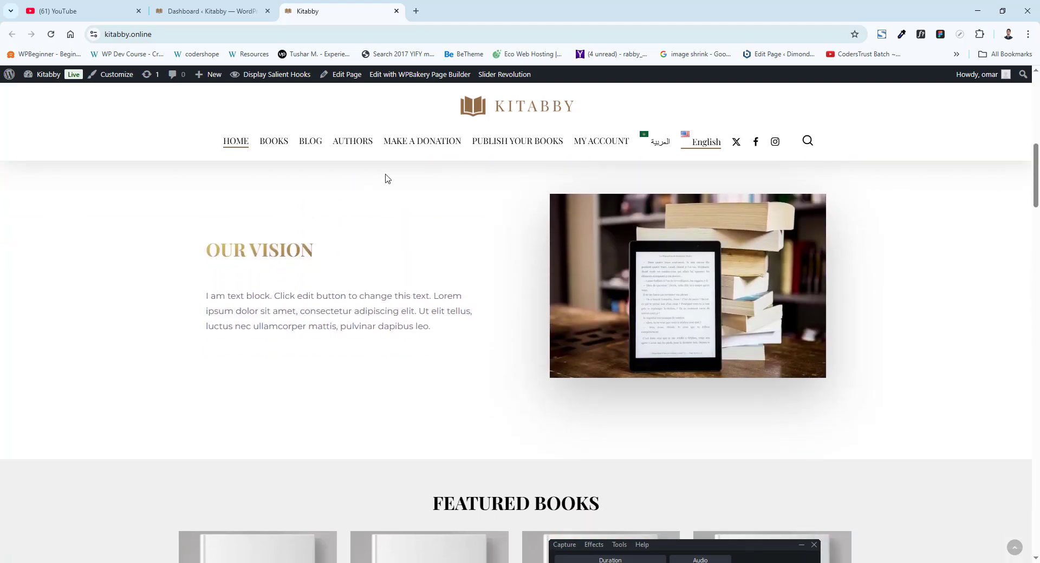
{"action": "right_click", "coordinate": [343, 74]}
{"action": "left_click", "coordinate": [390, 90]}
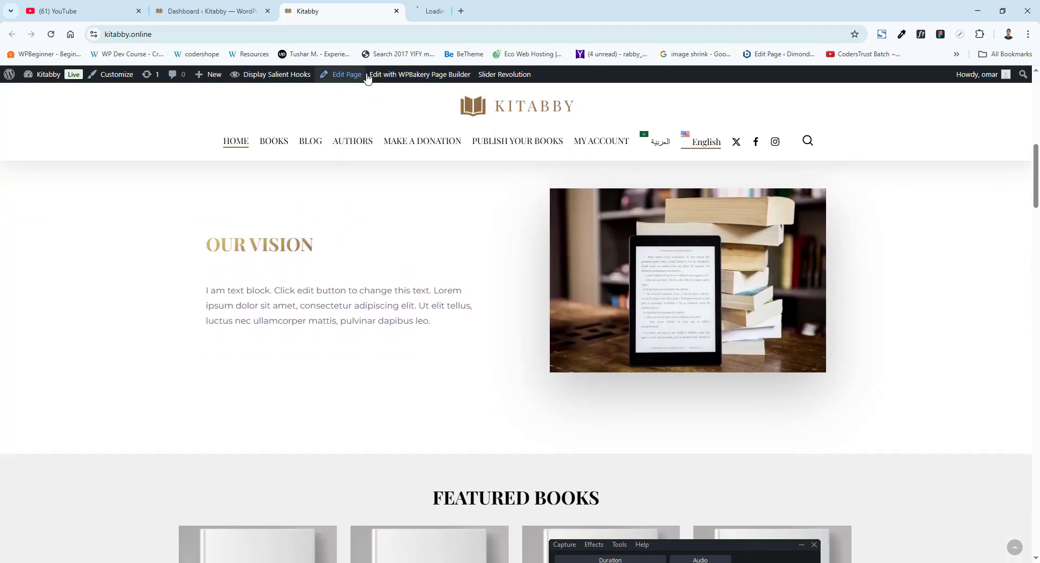
{"action": "left_click", "coordinate": [426, 4]}
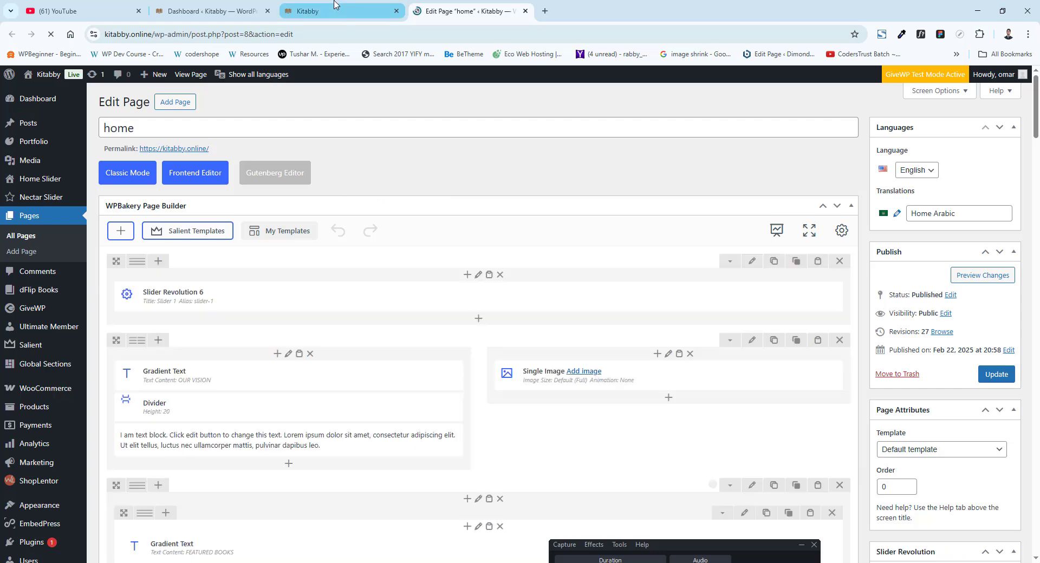
Compare the page editor with the live homepage and place the editor's browser tab before the live site's
{"action": "left_click", "coordinate": [355, 11]}
{"action": "left_click", "coordinate": [470, 16]}
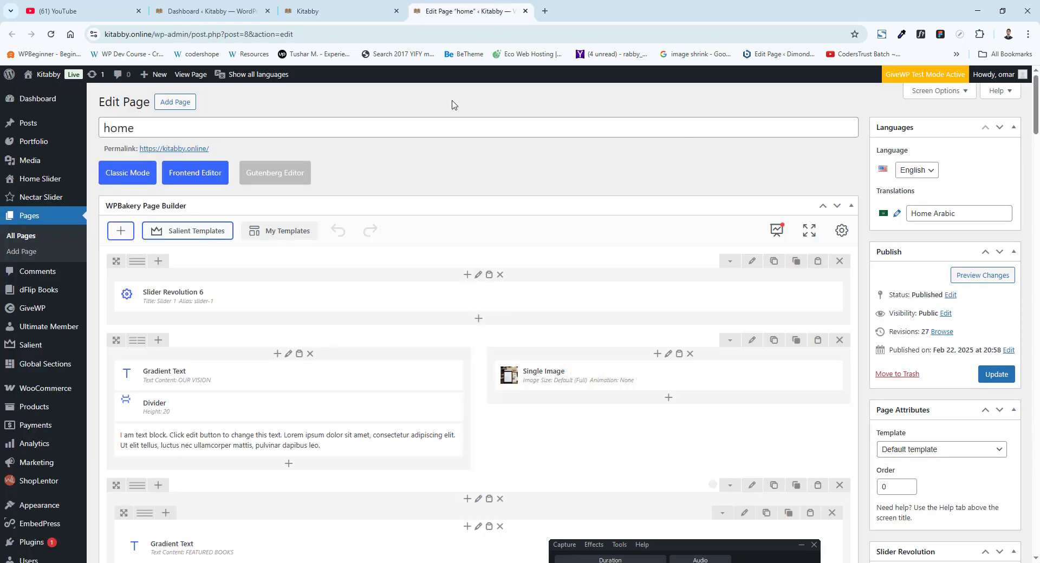
{"action": "scroll", "coordinate": [298, 330], "scroll_direction": "down", "scroll_amount": 3}
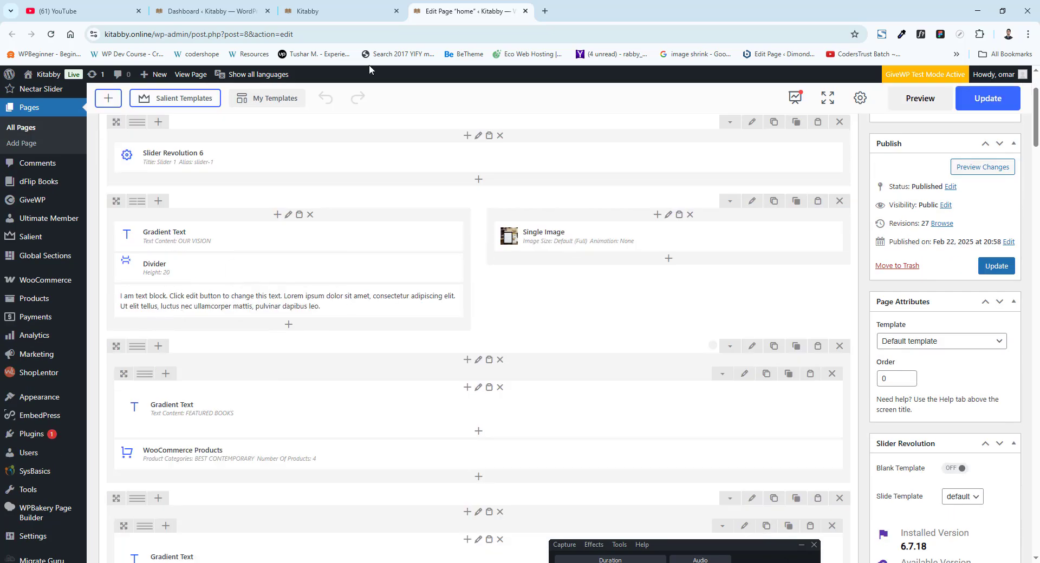
{"action": "left_click", "coordinate": [336, 10]}
{"action": "left_click", "coordinate": [432, 3]}
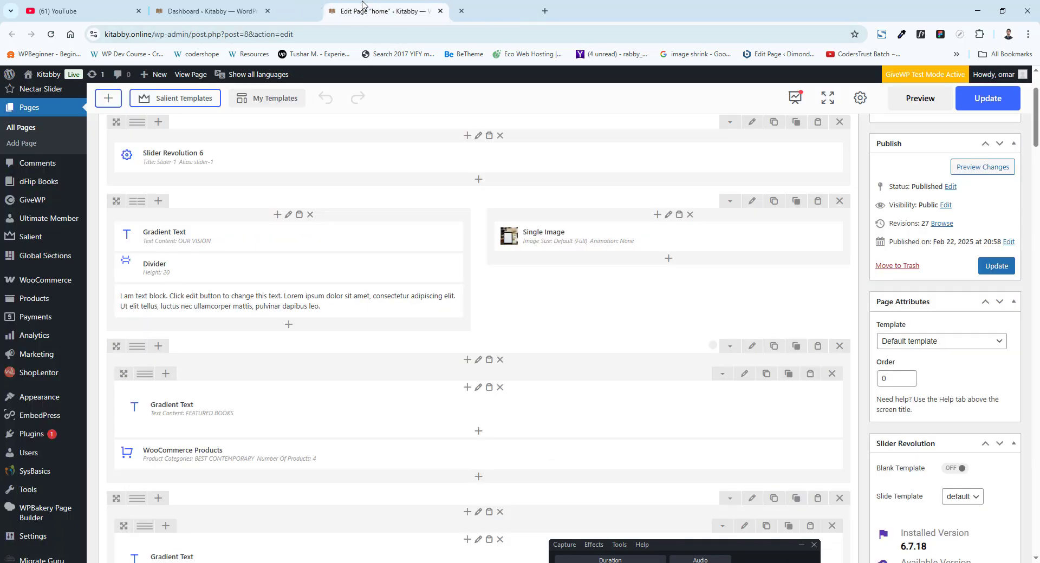
{"action": "left_click_drag", "start_coordinate": [339, 11], "coordinate": [466, 11]}
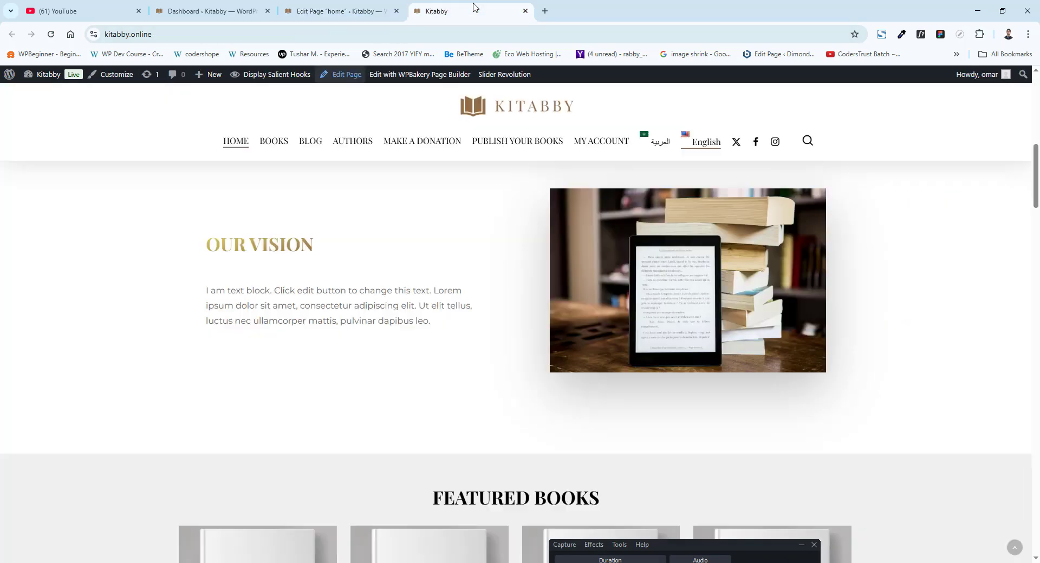
Review the Gradient Text settings of the OUR VISION heading in the page editor and save them
{"action": "left_click", "coordinate": [340, 8]}
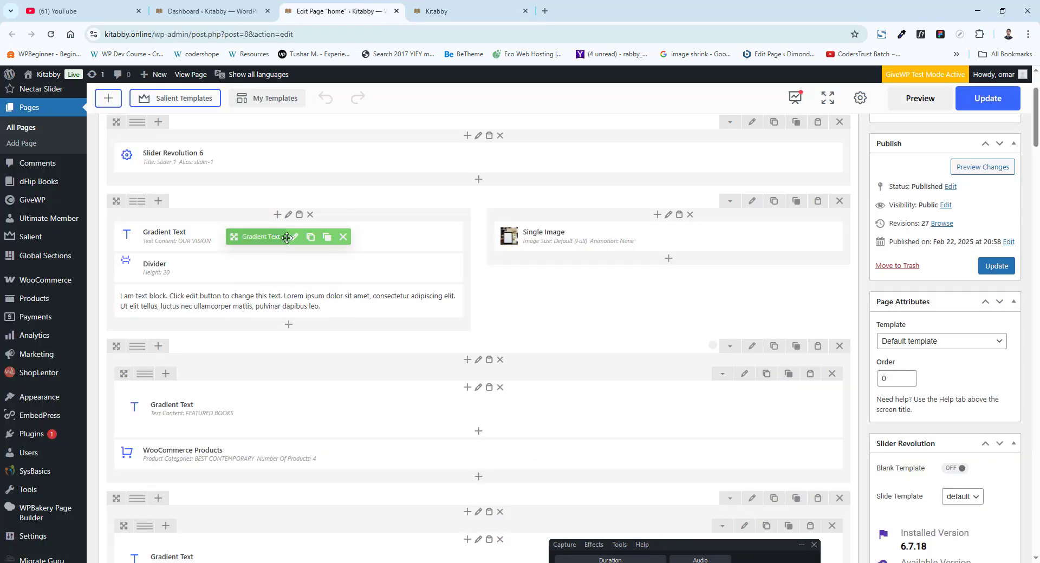
{"action": "left_click", "coordinate": [293, 239]}
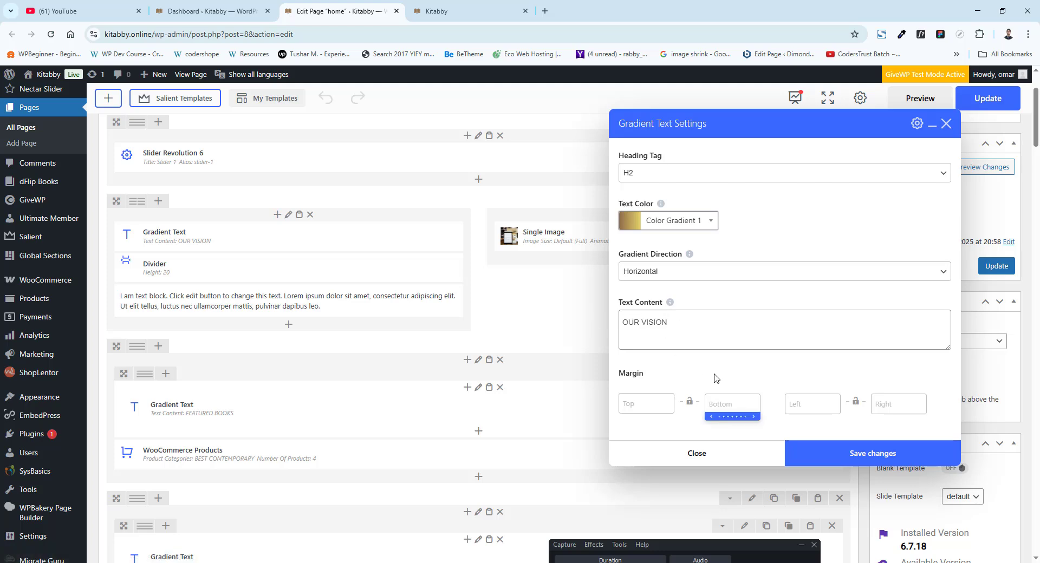
{"action": "left_click", "coordinate": [916, 466]}
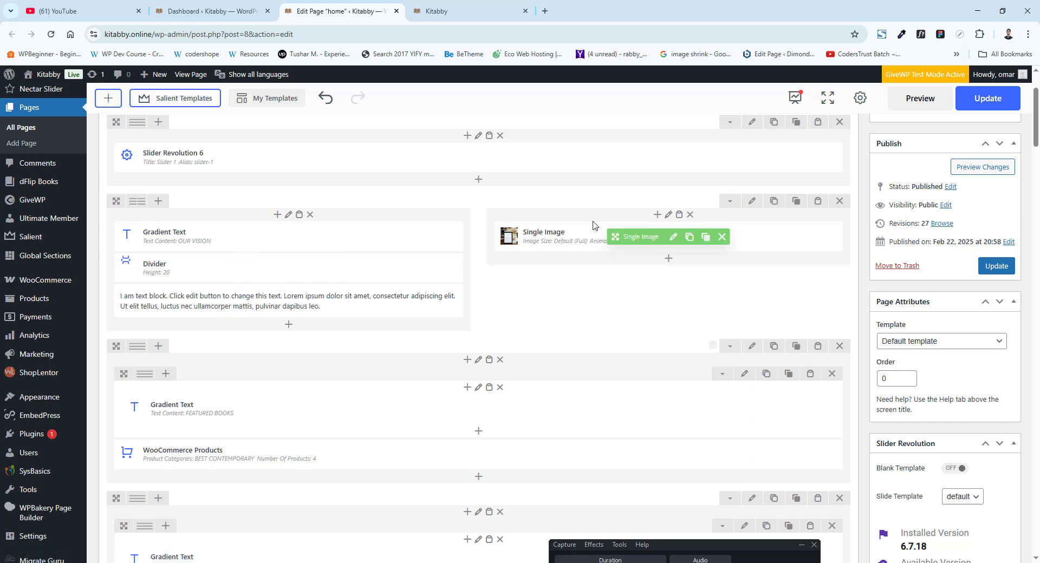
Compare the OUR VISION section with its live version and open the image chooser for its Single Image element
{"action": "left_click", "coordinate": [466, 11]}
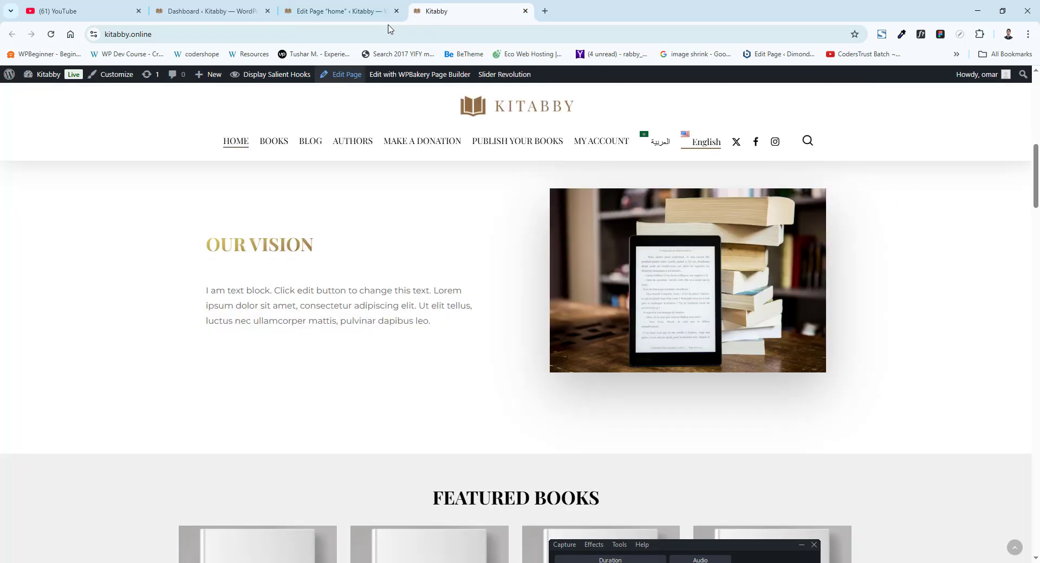
{"action": "left_click", "coordinate": [384, 11]}
{"action": "left_click", "coordinate": [678, 241]}
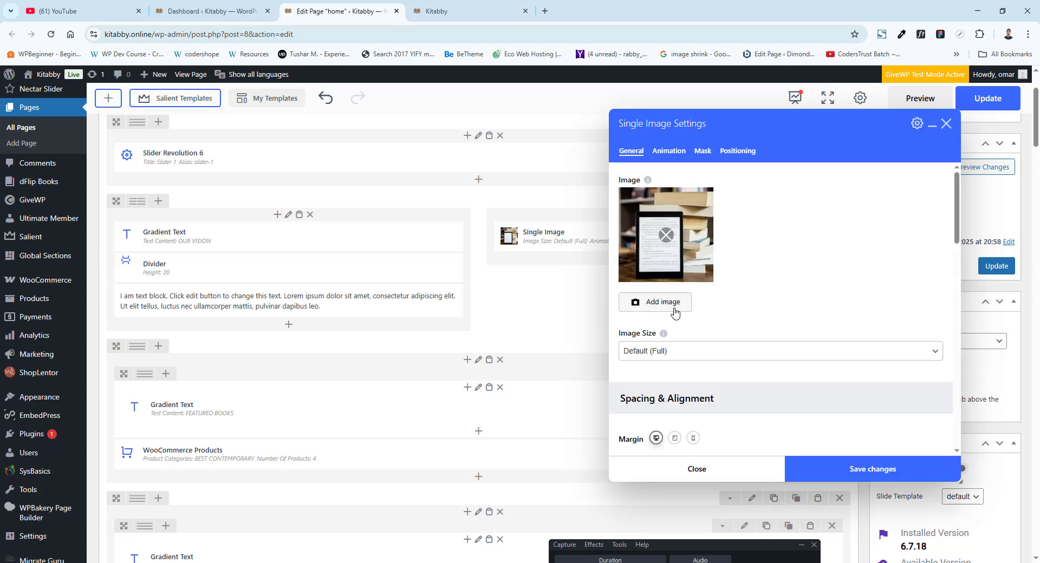
{"action": "left_click", "coordinate": [674, 310]}
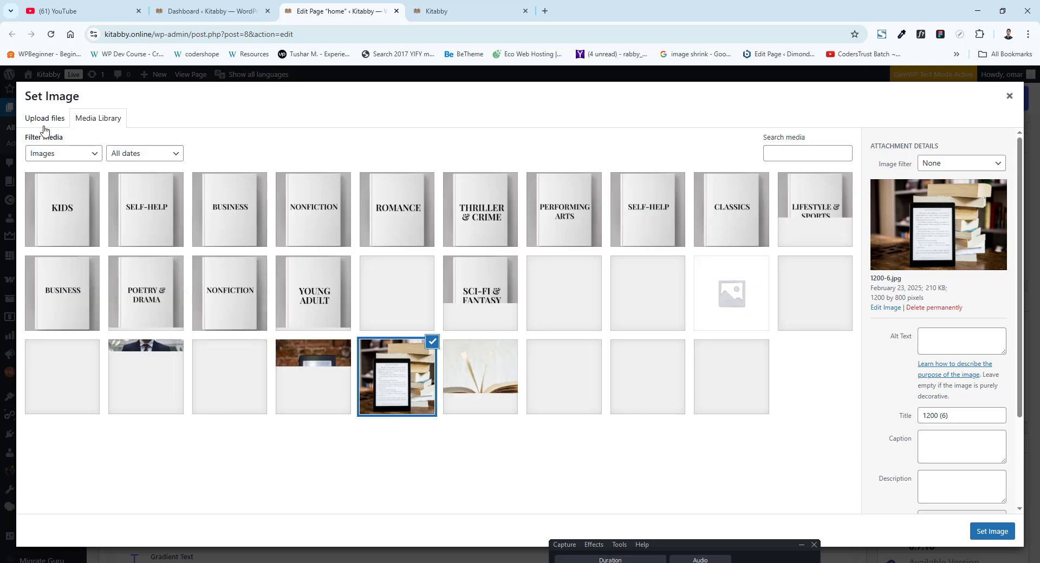
Try choosing img3 as an upload for the Single Image, cancel the upload, and save the element's settings
{"action": "left_click", "coordinate": [45, 122]}
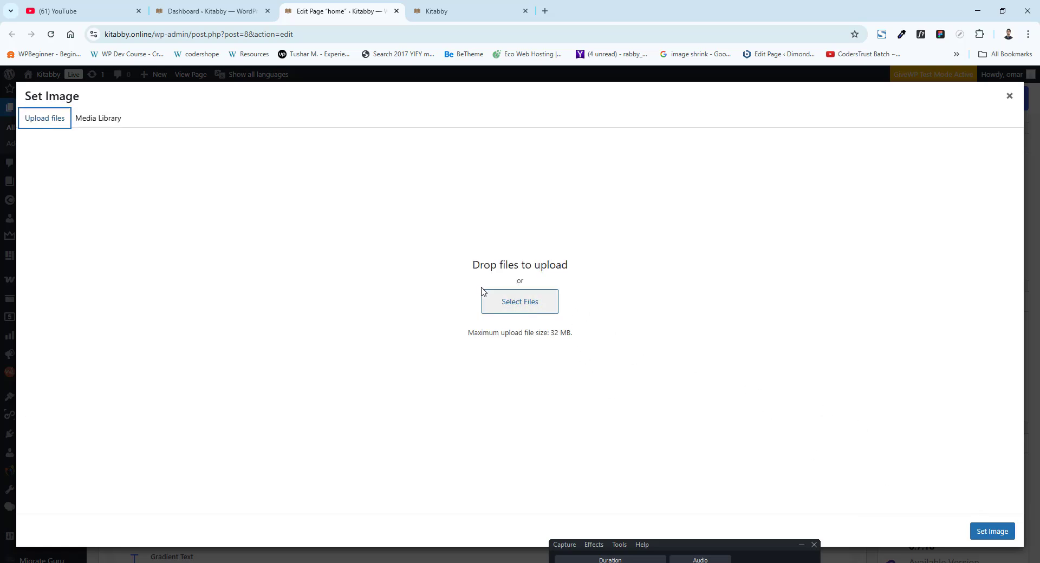
{"action": "left_click", "coordinate": [502, 302]}
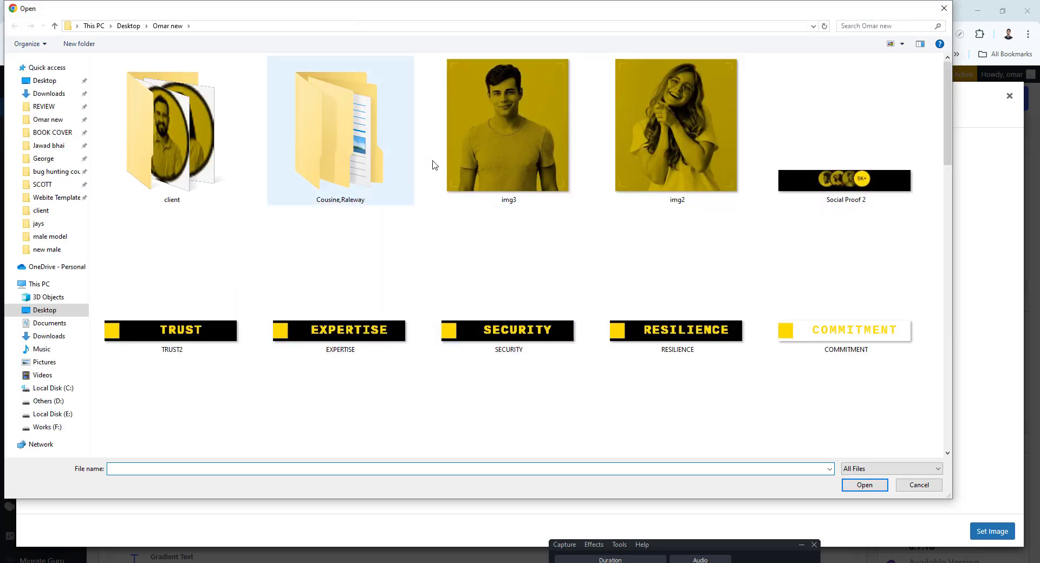
{"action": "left_click", "coordinate": [456, 163]}
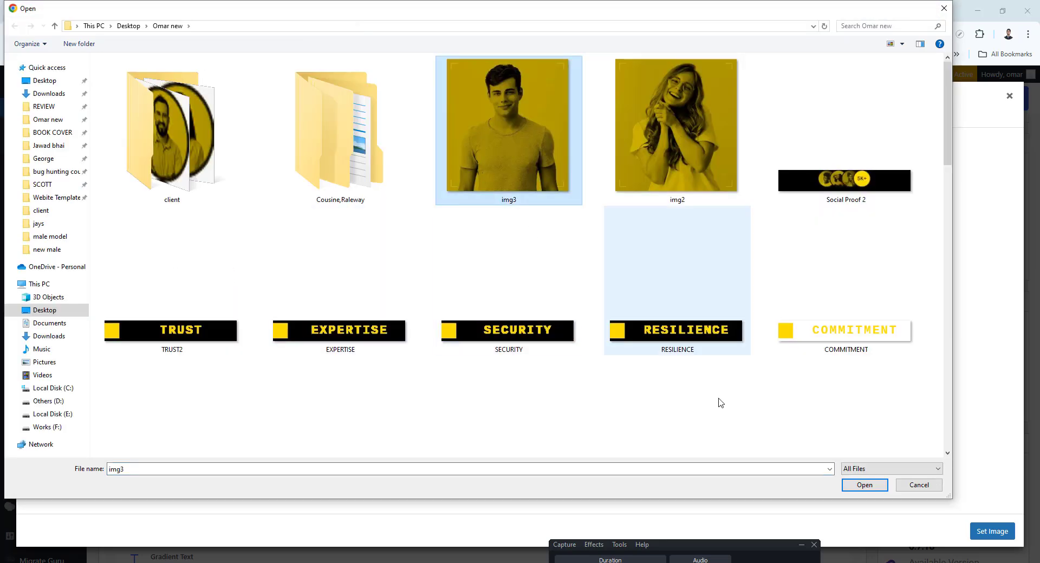
{"action": "left_click", "coordinate": [920, 485]}
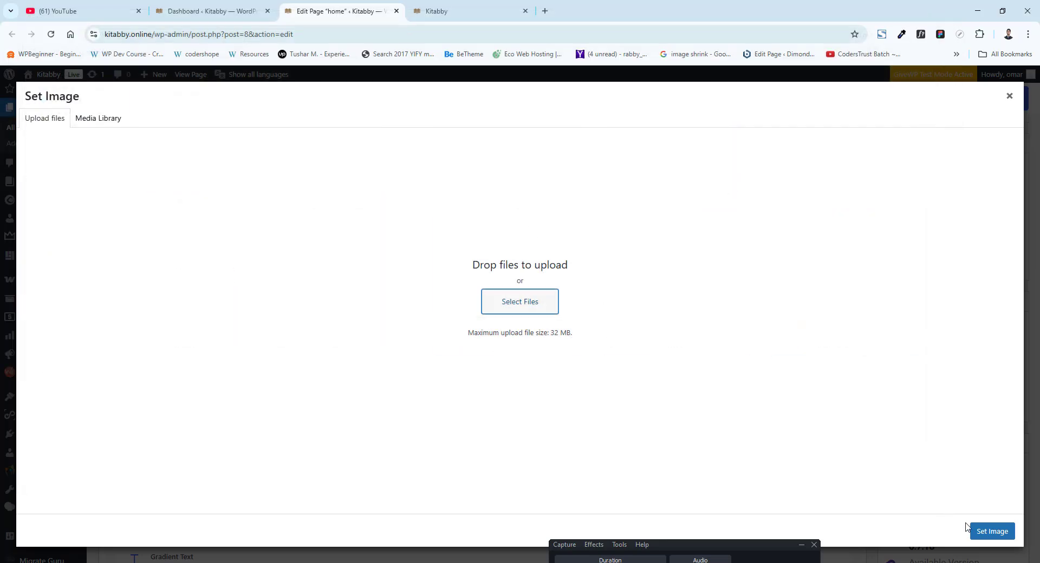
{"action": "left_click", "coordinate": [1011, 100]}
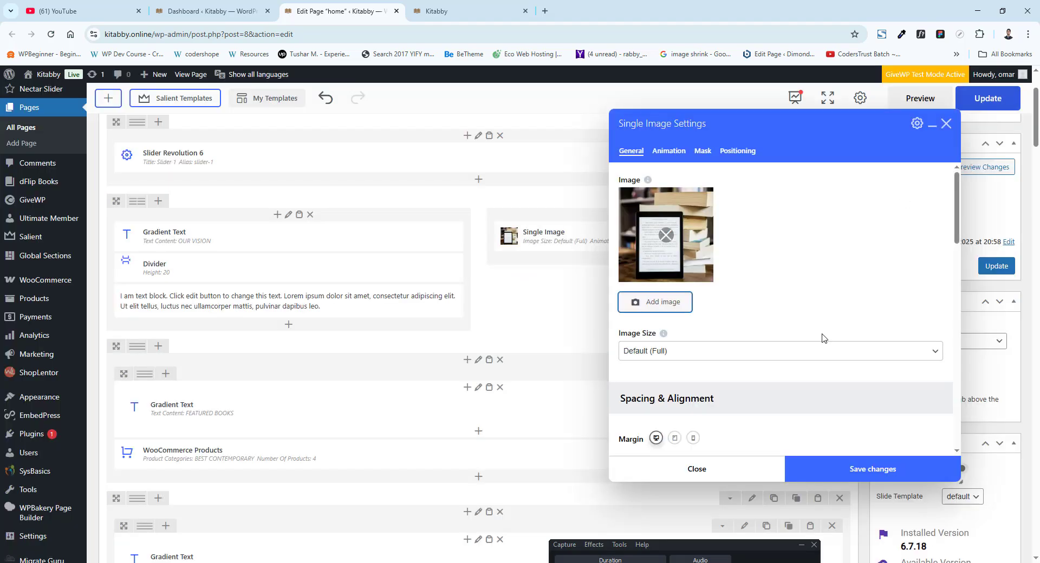
{"action": "left_click", "coordinate": [903, 475]}
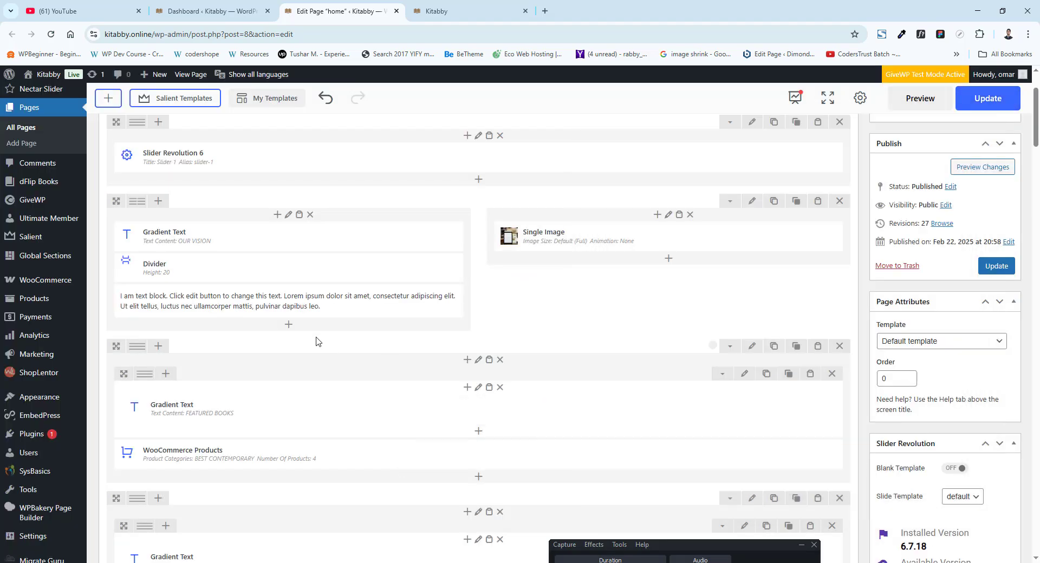
Compare the live FEATURED BOOKS section with its Gradient Text and WooCommerce Products elements in the page editor
{"action": "scroll", "coordinate": [319, 341], "scroll_direction": "down", "scroll_amount": 2}
{"action": "scroll", "coordinate": [248, 314], "scroll_direction": "down", "scroll_amount": 1}
{"action": "key", "text": "ctrl+Tab"}
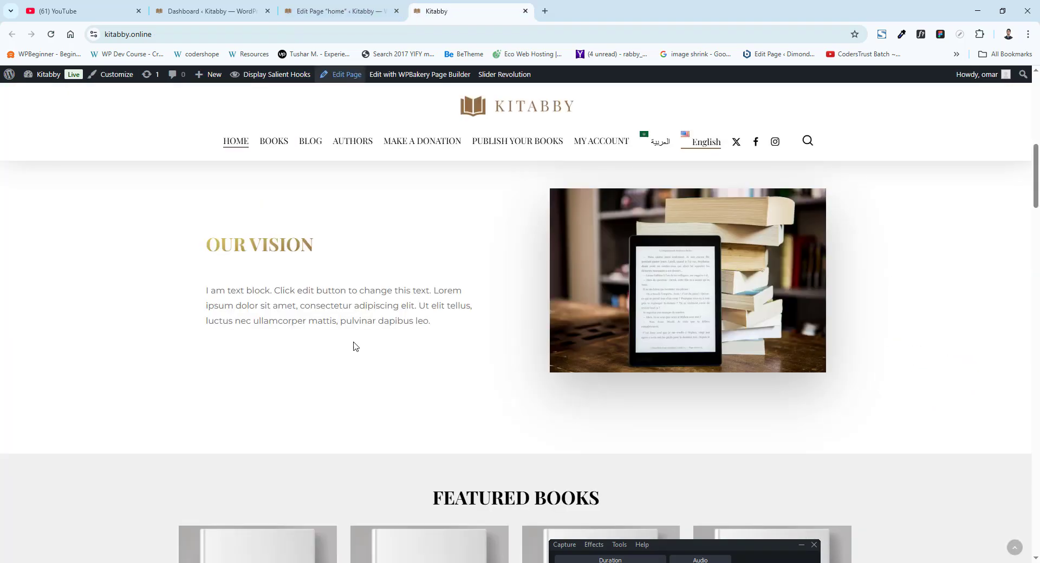
{"action": "scroll", "coordinate": [354, 345], "scroll_direction": "down", "scroll_amount": 4}
{"action": "left_click_drag", "start_coordinate": [434, 242], "coordinate": [539, 242]}
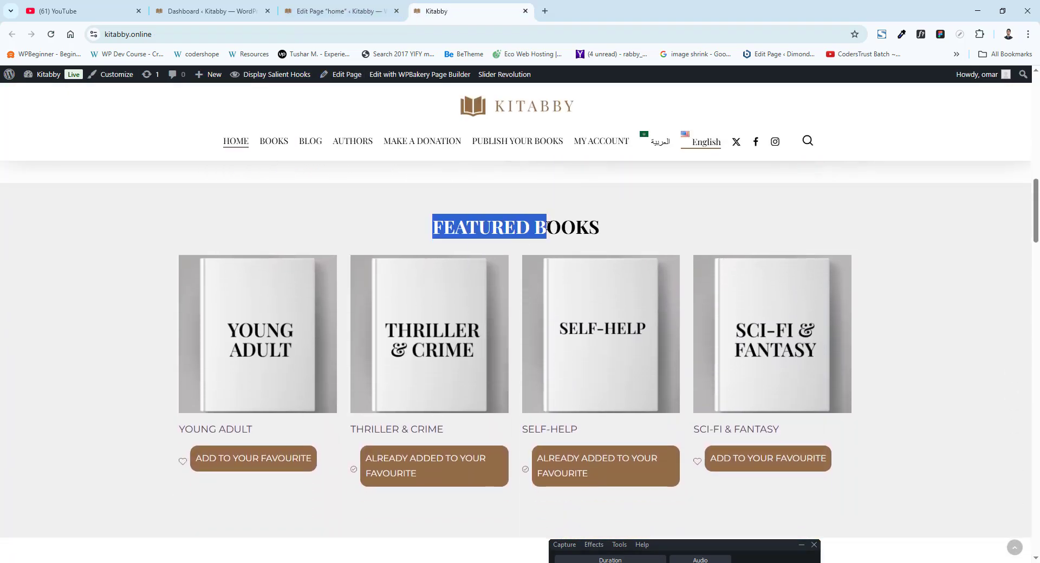
{"action": "left_click", "coordinate": [339, 11]}
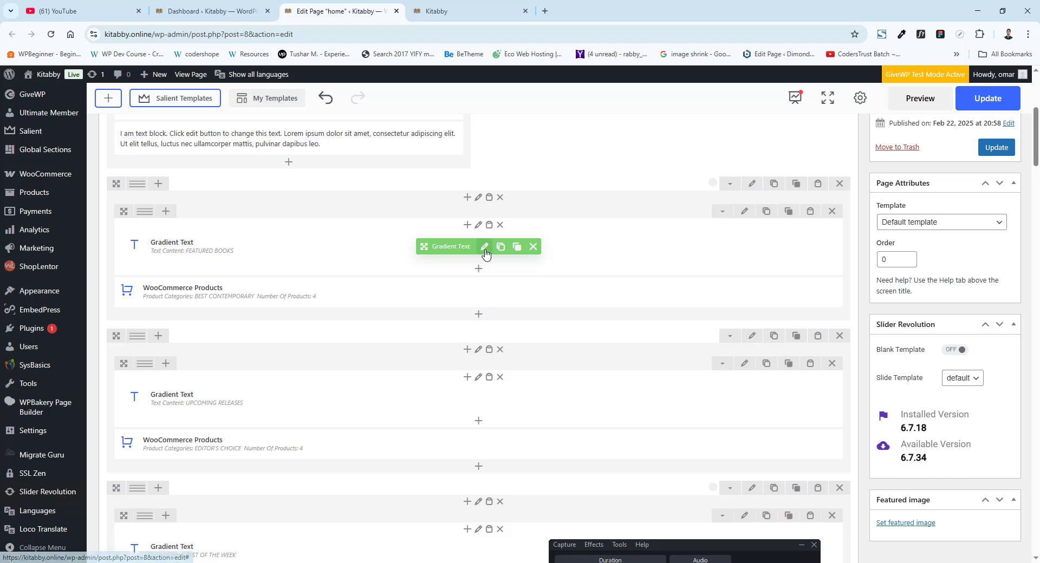
{"action": "left_click", "coordinate": [449, 7]}
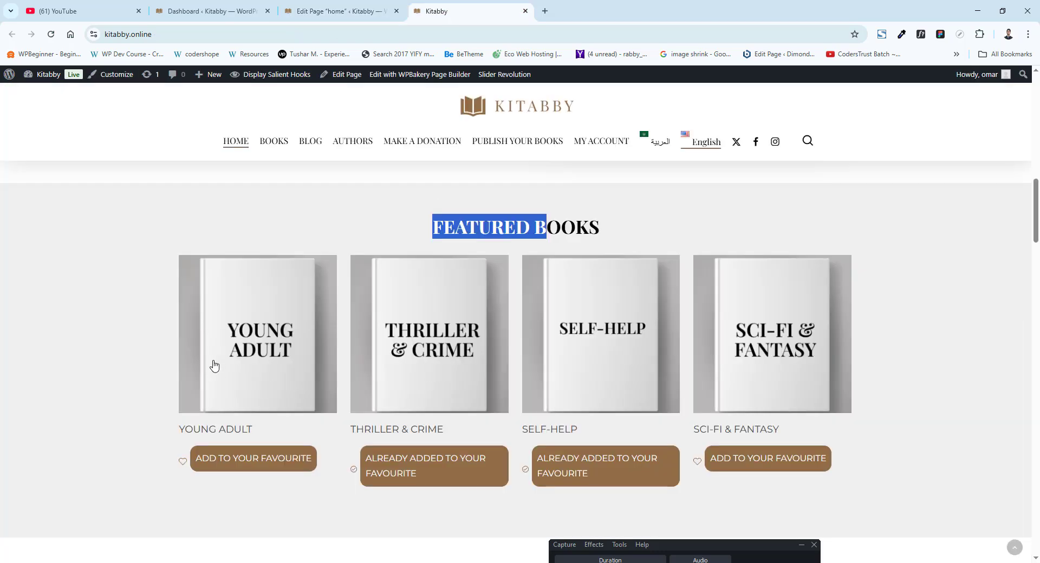
{"action": "scroll", "coordinate": [683, 361], "scroll_direction": "down", "scroll_amount": 1}
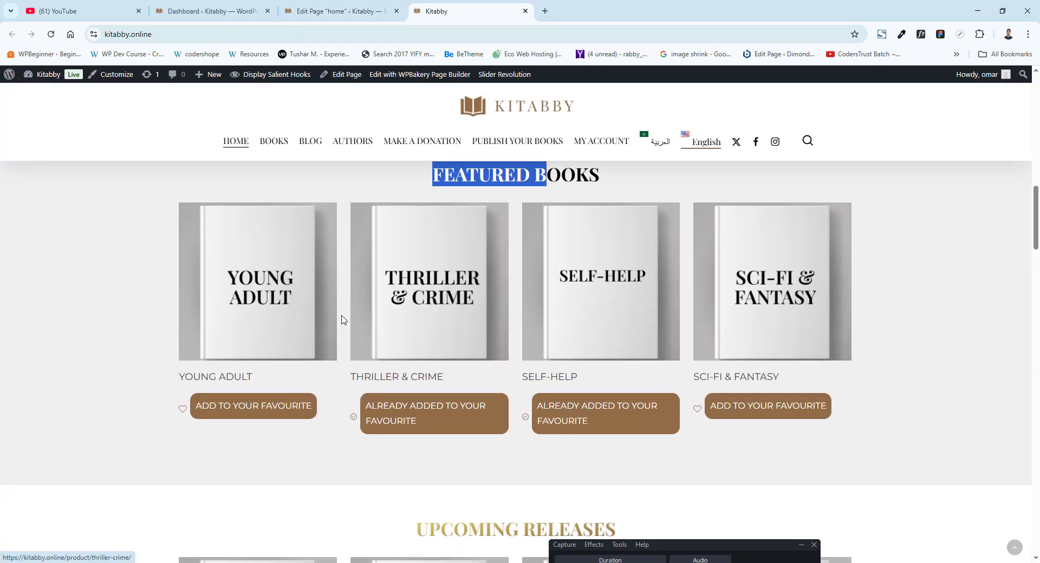
{"action": "key", "text": "ctrl+shift+Tab"}
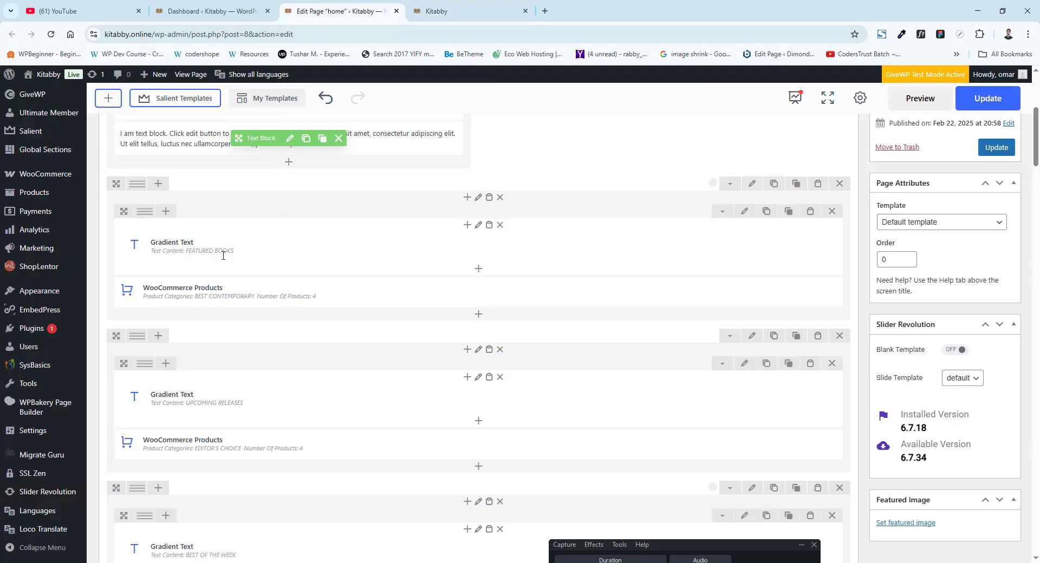
{"action": "left_click", "coordinate": [423, 8]}
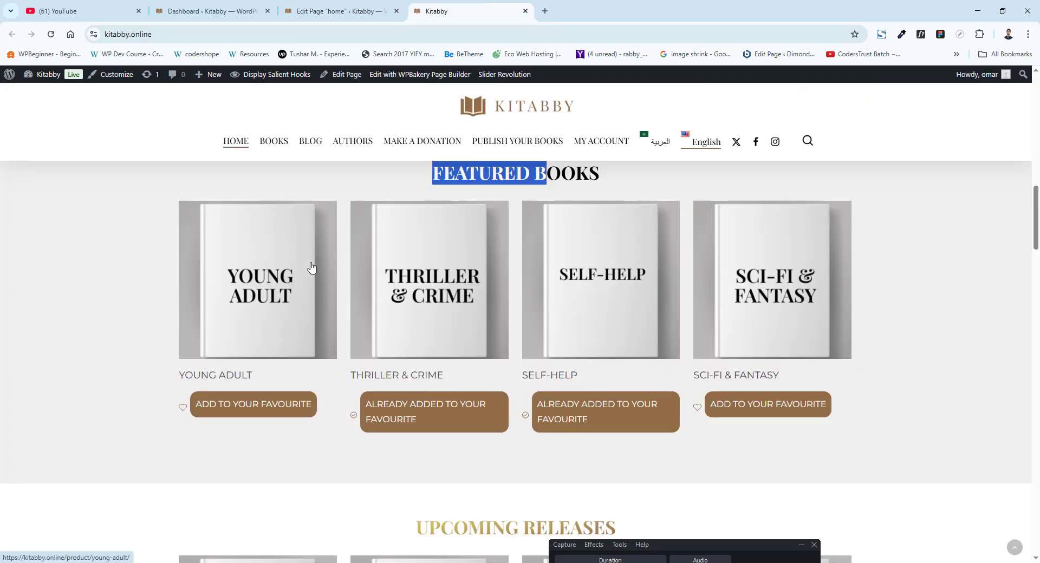
{"action": "left_click", "coordinate": [358, 183]}
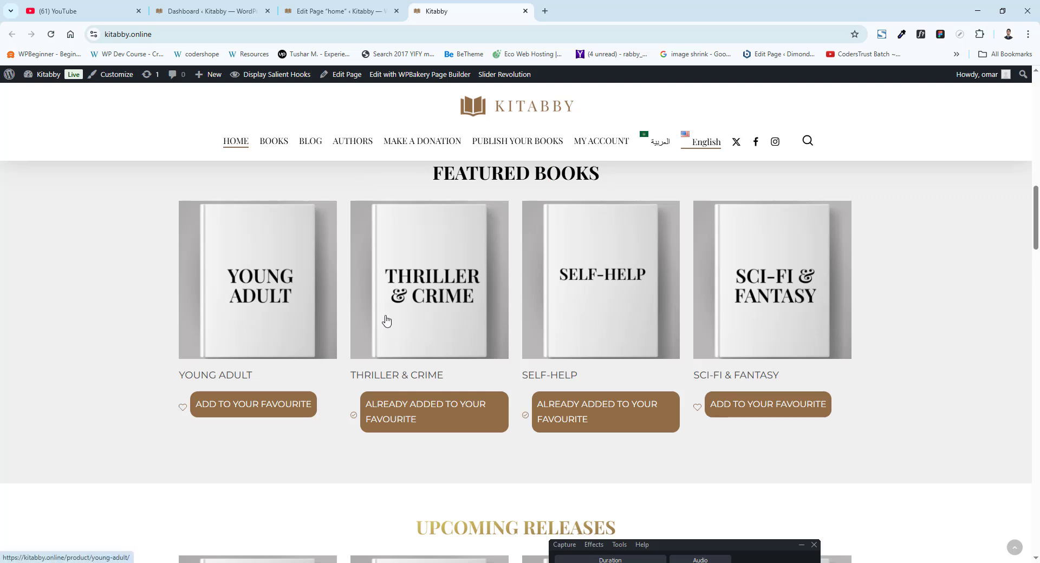
Compare the page editor's product sections with the live UPCOMING RELEASES and BEST OF THE WEEK sections
{"action": "left_click", "coordinate": [342, 11]}
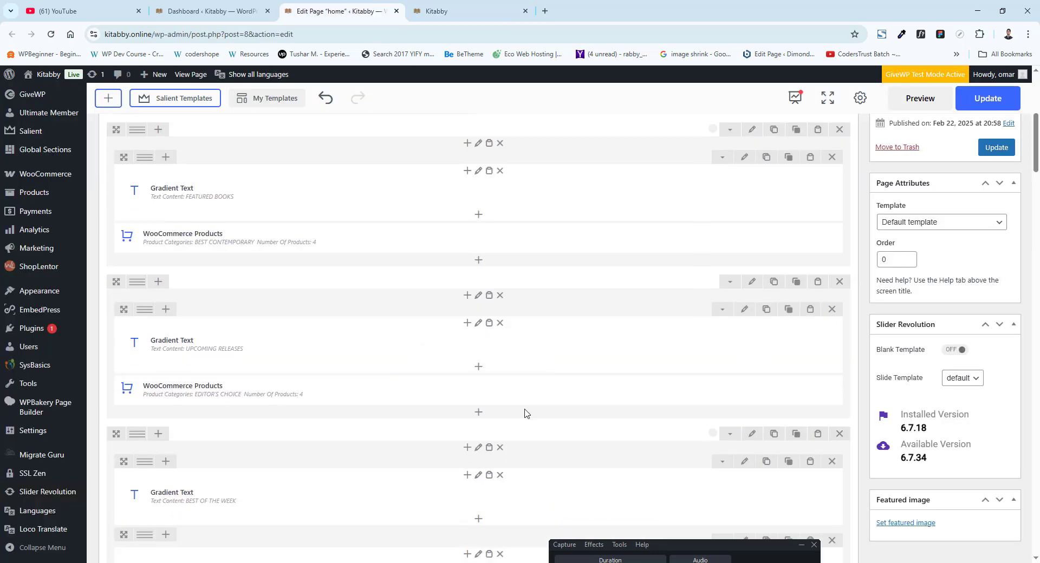
{"action": "left_click", "coordinate": [446, 11]}
{"action": "scroll", "coordinate": [209, 397], "scroll_direction": "down", "scroll_amount": 6}
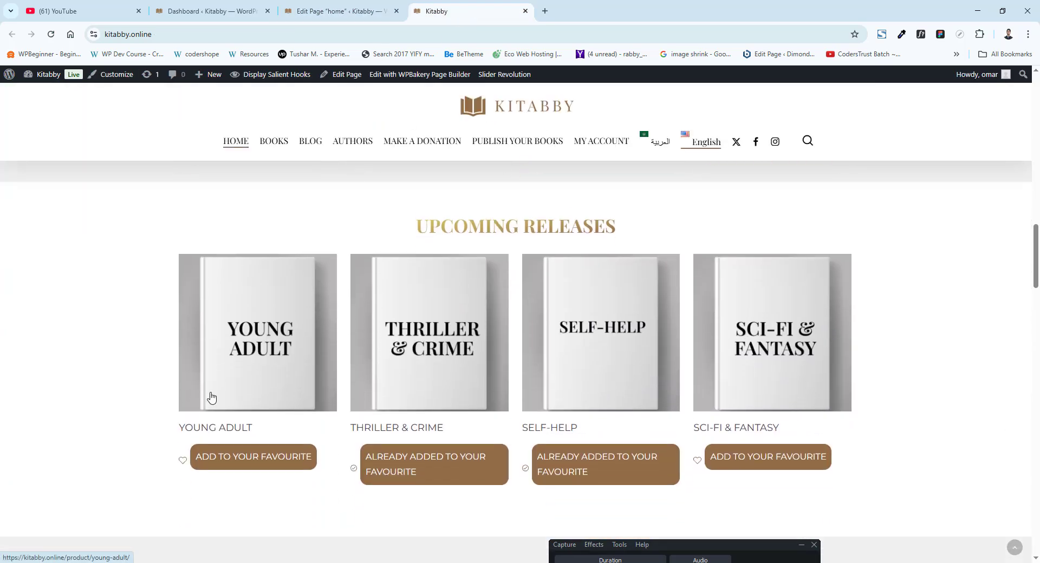
{"action": "scroll", "coordinate": [658, 332], "scroll_direction": "down", "scroll_amount": 9}
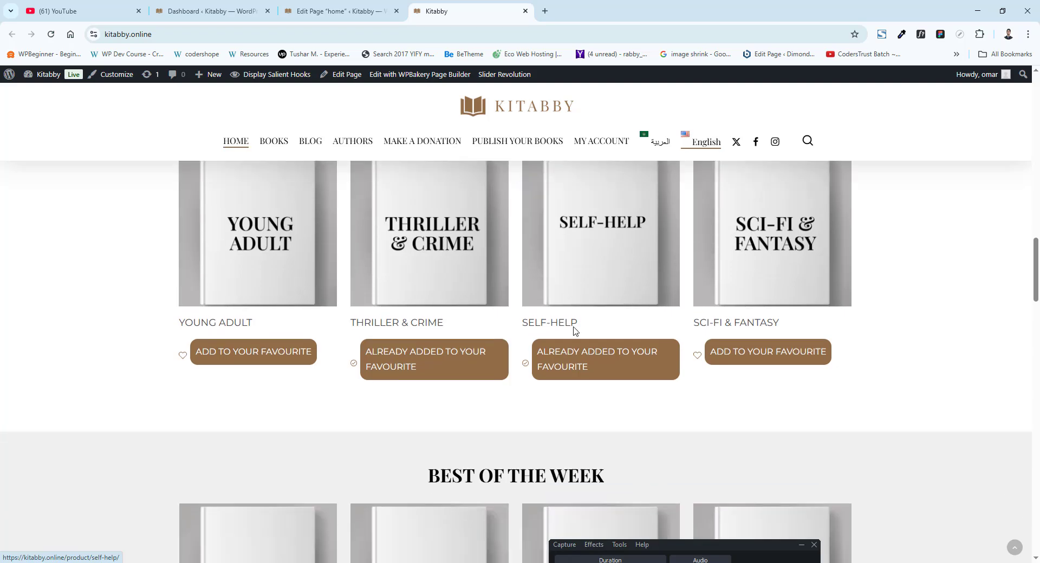
{"action": "scroll", "coordinate": [637, 357], "scroll_direction": "down", "scroll_amount": 4}
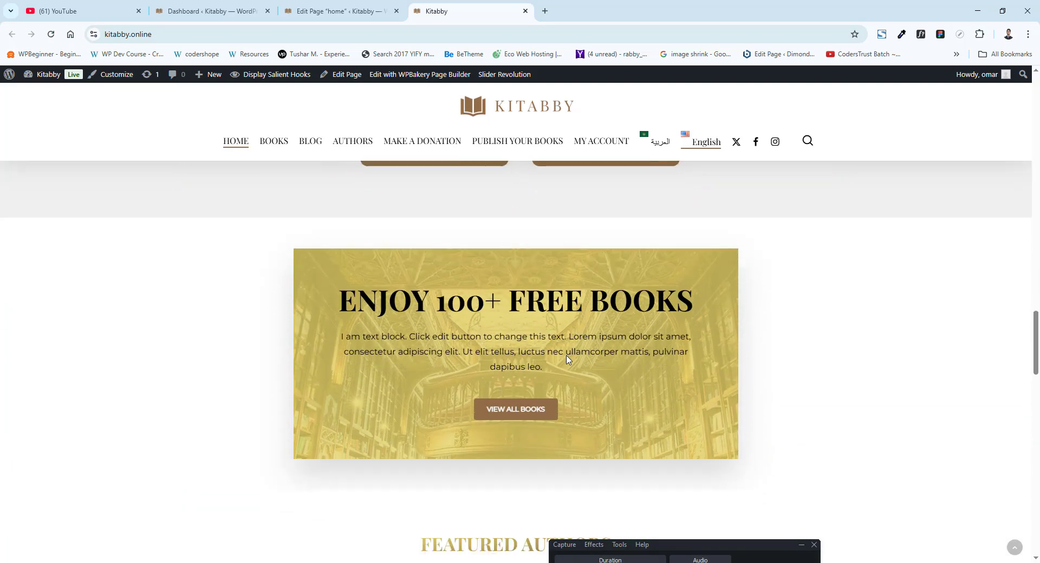
Compare the live ENJOY 100+ FREE BOOKS banner text with its Text Block in the page editor
{"action": "left_click_drag", "start_coordinate": [357, 245], "coordinate": [634, 287]}
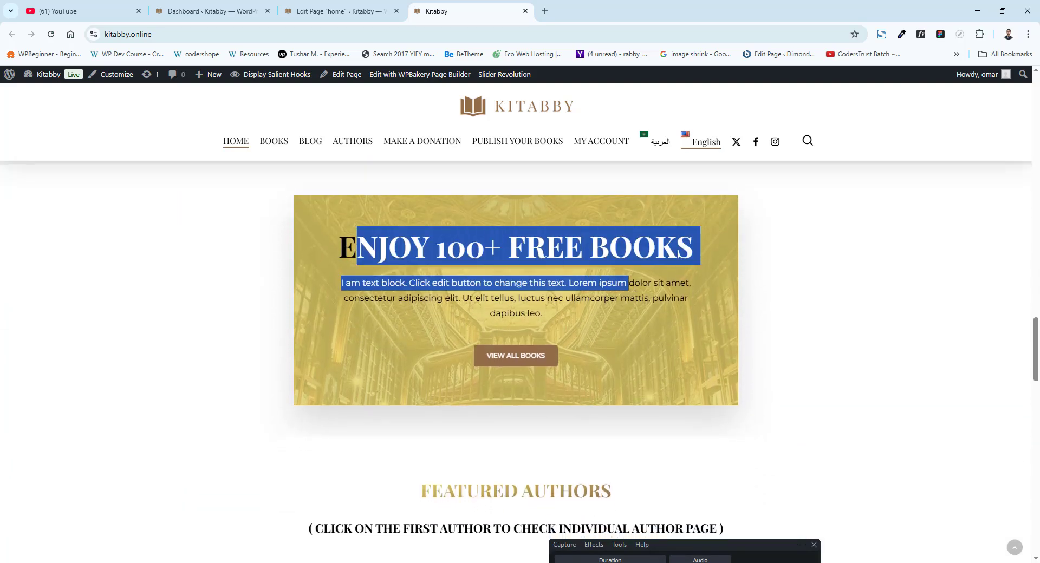
{"action": "left_click", "coordinate": [382, 10]}
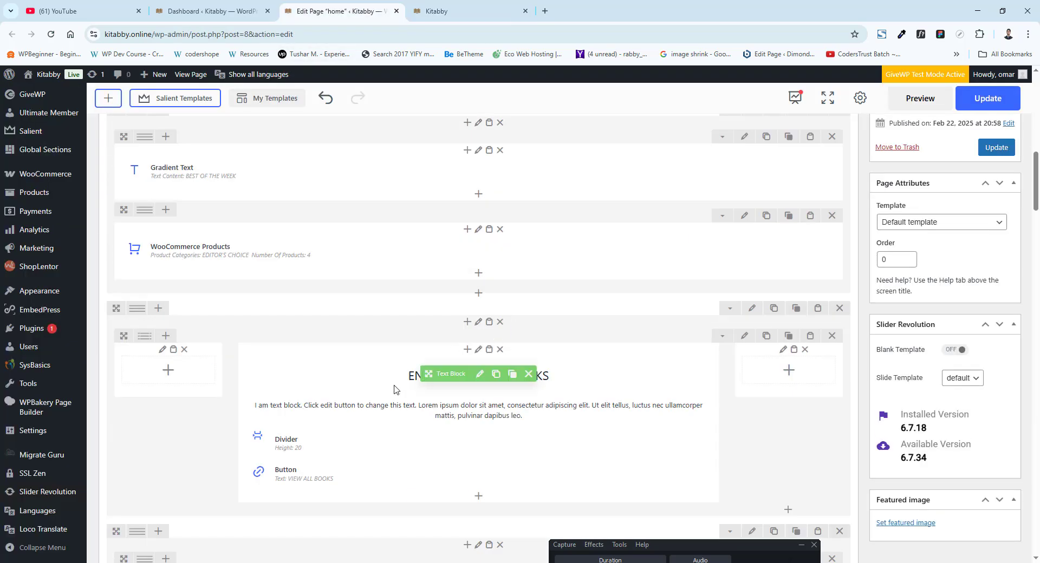
{"action": "scroll", "coordinate": [480, 288], "scroll_direction": "down", "scroll_amount": 2}
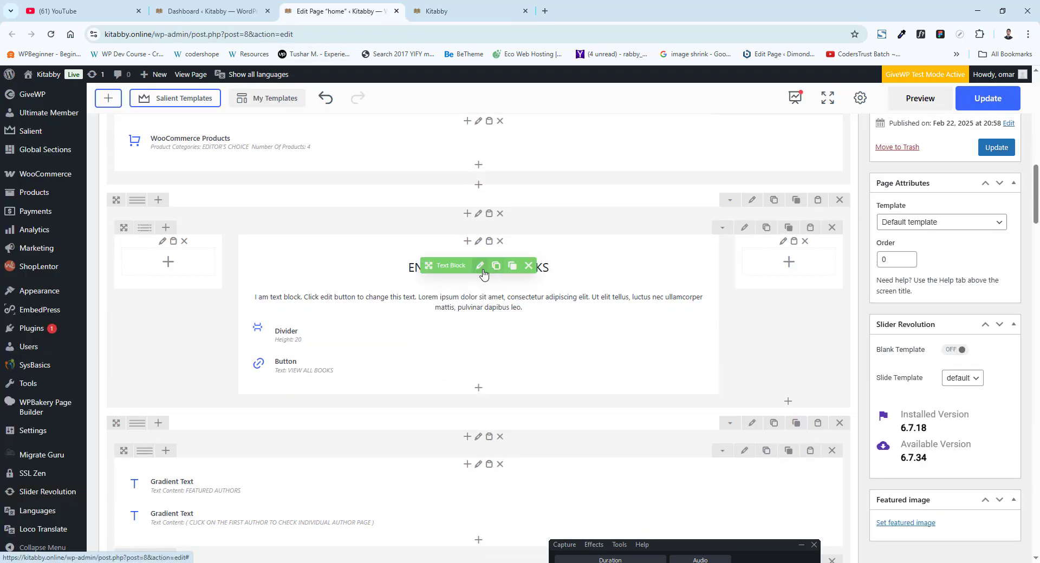
{"action": "left_click", "coordinate": [451, 11]}
{"action": "left_click", "coordinate": [681, 385]}
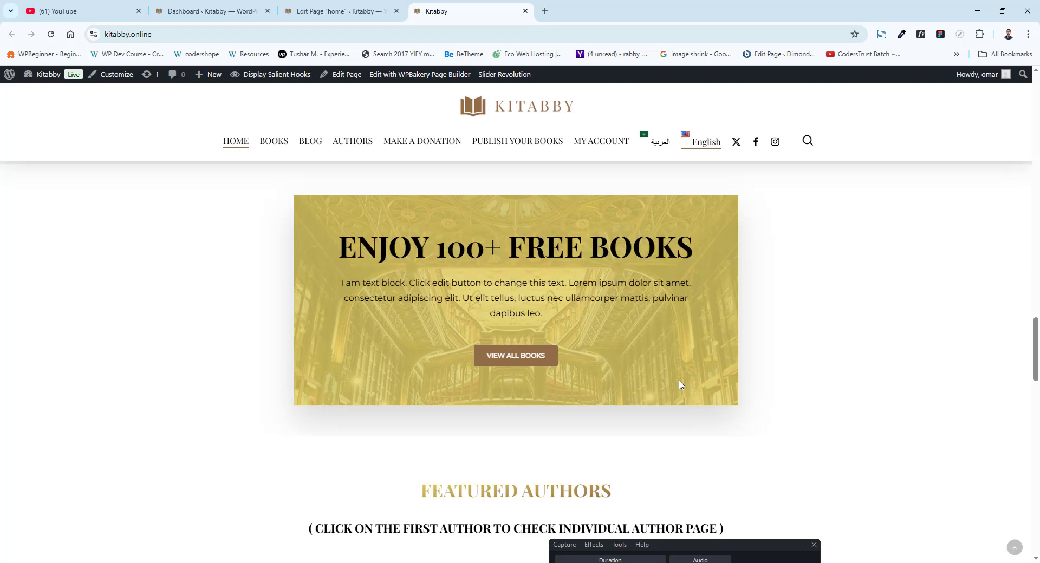
Open the background image chooser for the ENJOY 100+ FREE BOOKS inner column, close it, and save the column settings
{"action": "left_click", "coordinate": [362, 8]}
{"action": "left_click", "coordinate": [479, 243]}
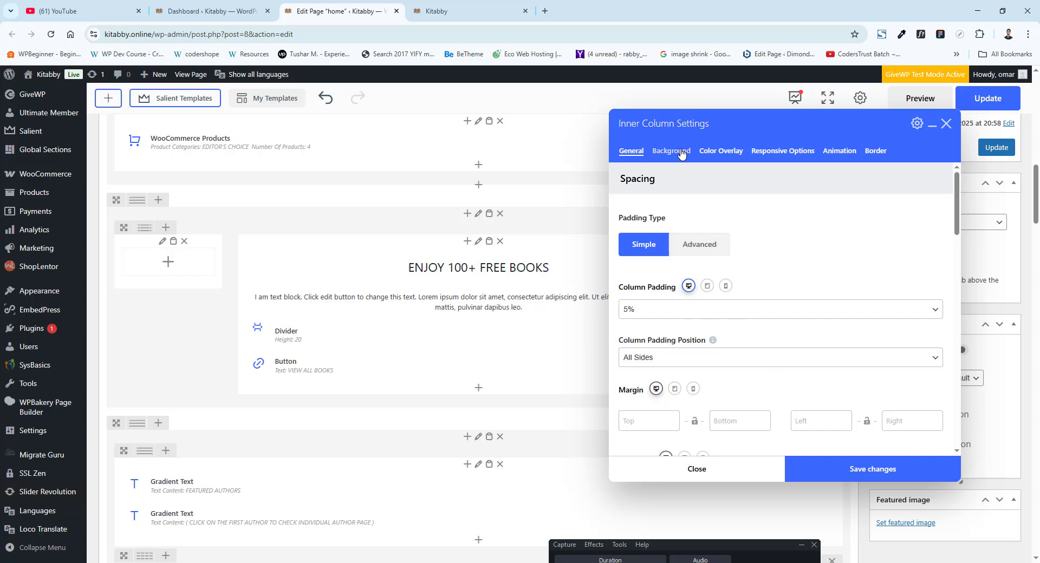
{"action": "left_click", "coordinate": [681, 154]}
{"action": "left_click", "coordinate": [668, 413]}
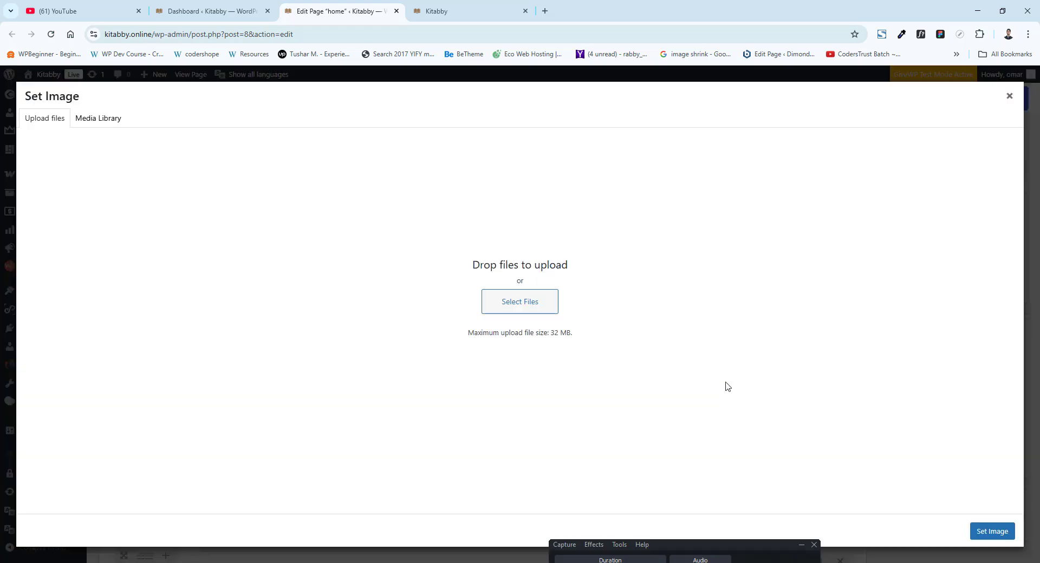
{"action": "left_click", "coordinate": [1010, 98]}
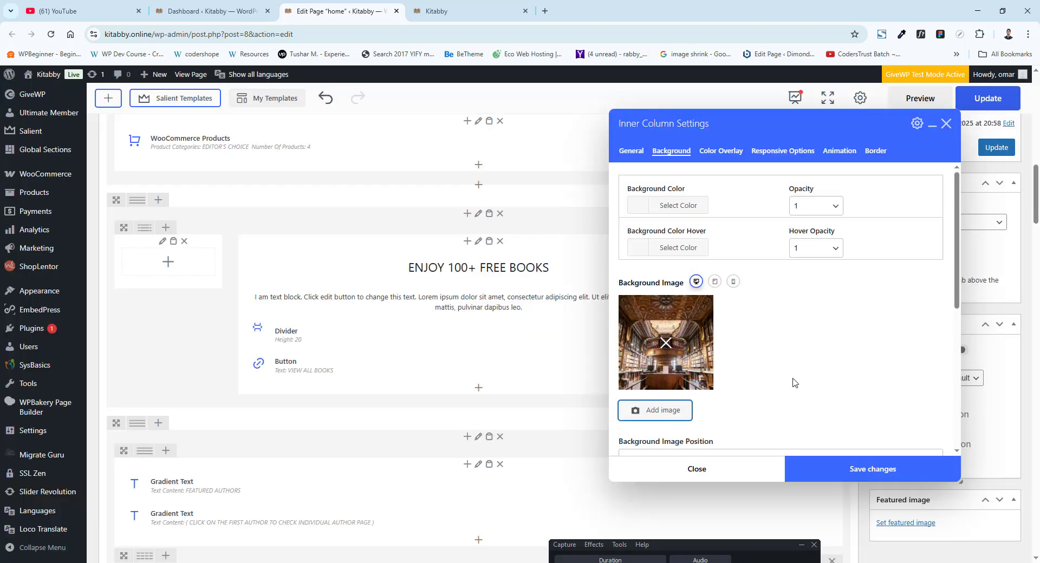
{"action": "left_click", "coordinate": [874, 471]}
Compare the live FEATURED AUTHORS heading and its subtitle with their Gradient Text elements in the page editor
{"action": "left_click", "coordinate": [456, 16]}
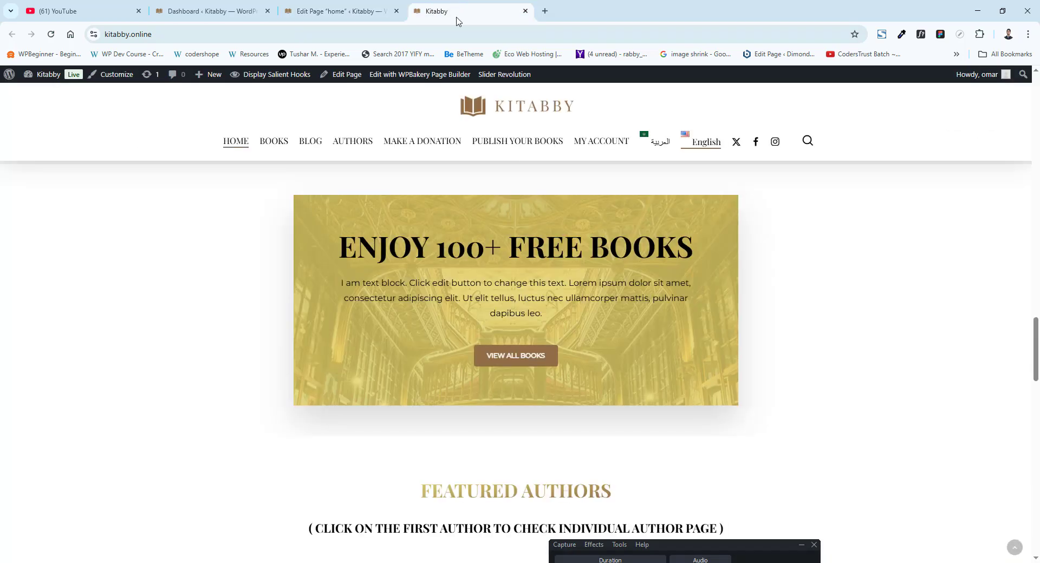
{"action": "scroll", "coordinate": [573, 264], "scroll_direction": "down", "scroll_amount": 6}
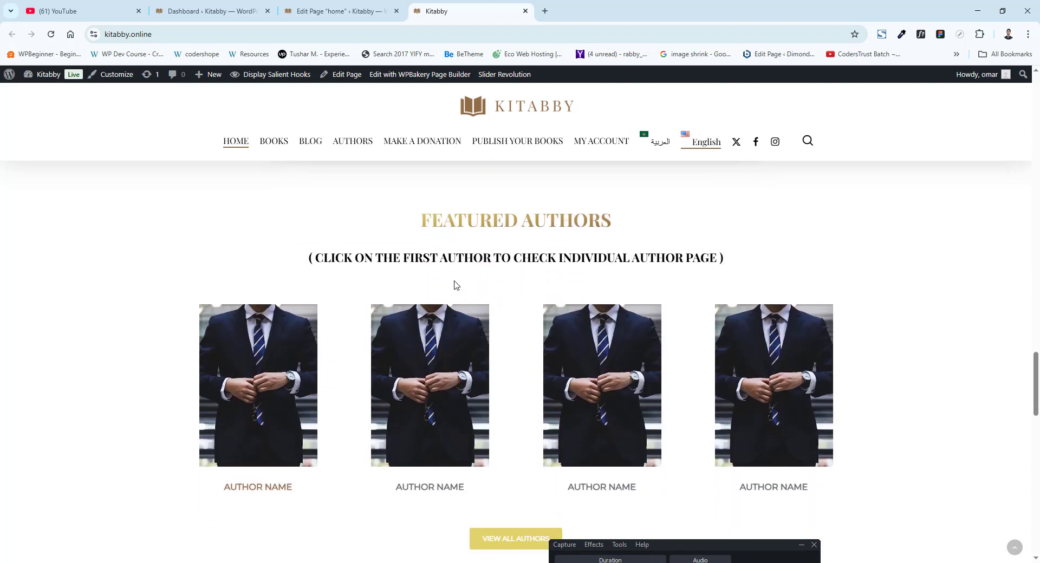
{"action": "left_click_drag", "start_coordinate": [305, 207], "coordinate": [756, 206]}
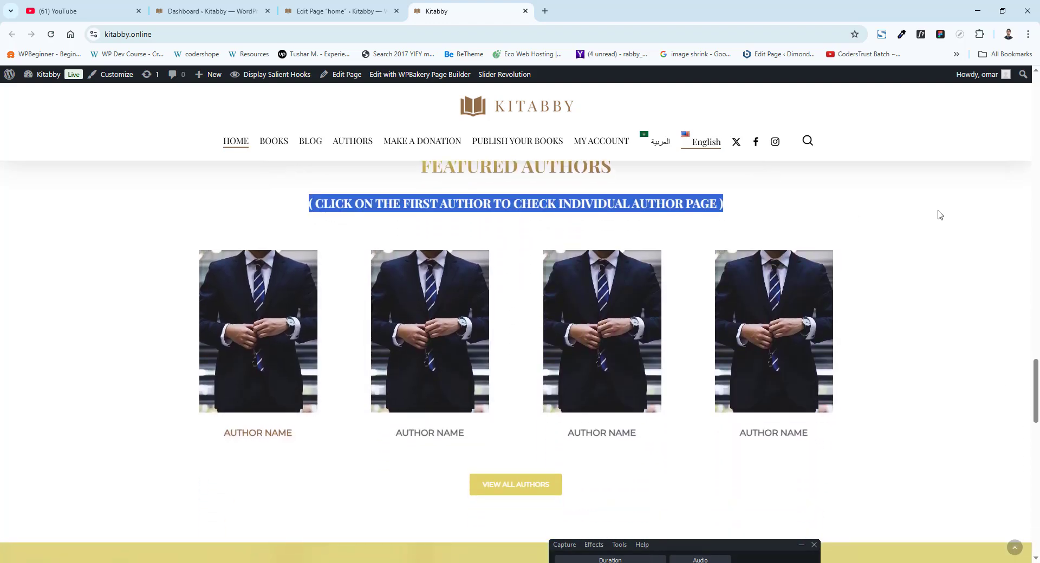
{"action": "scroll", "coordinate": [866, 222], "scroll_direction": "up", "scroll_amount": 2}
{"action": "left_click", "coordinate": [342, 11]}
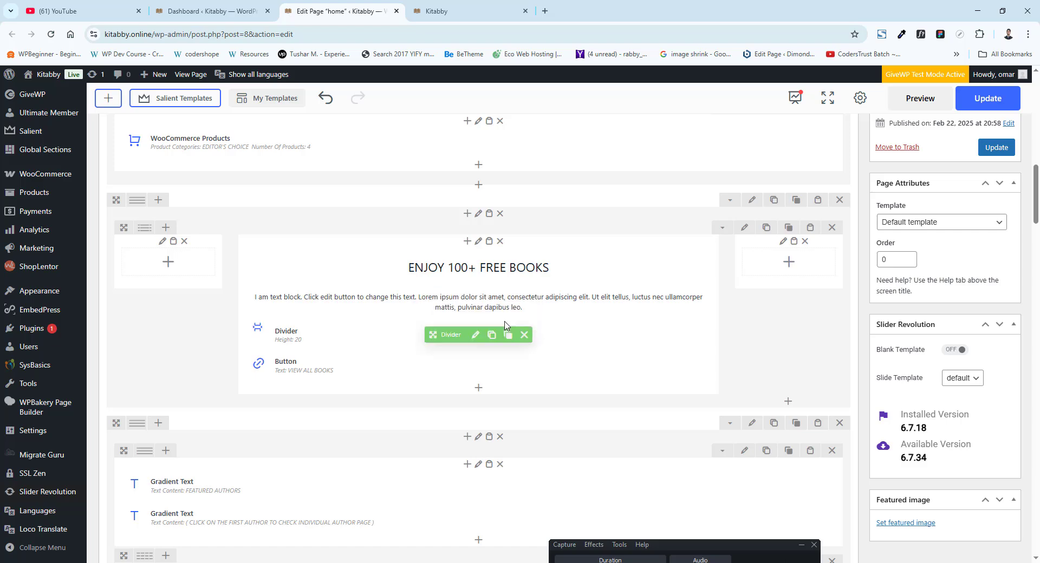
{"action": "scroll", "coordinate": [424, 353], "scroll_direction": "down", "scroll_amount": 4}
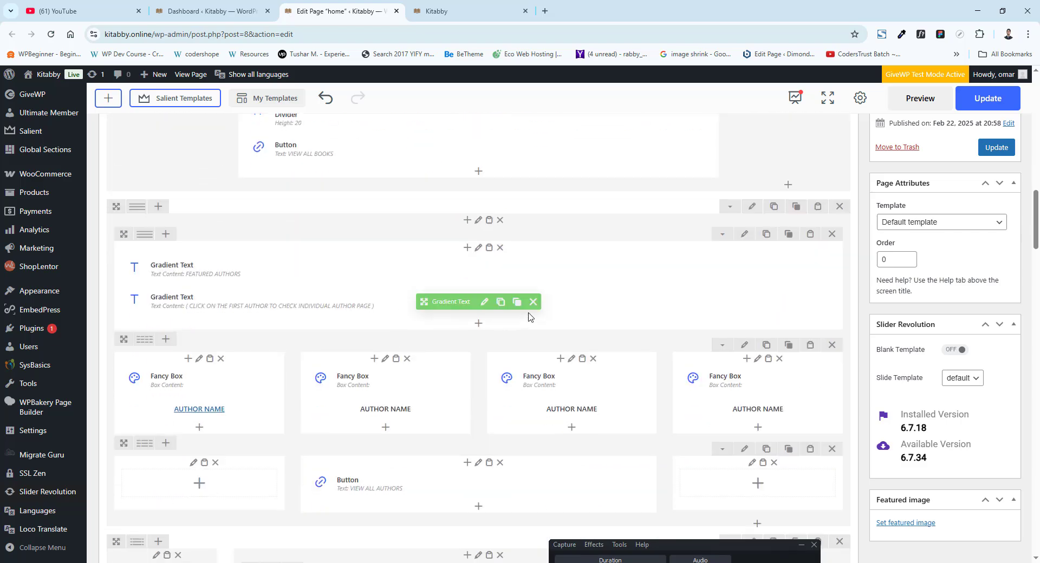
{"action": "left_click", "coordinate": [436, 11]}
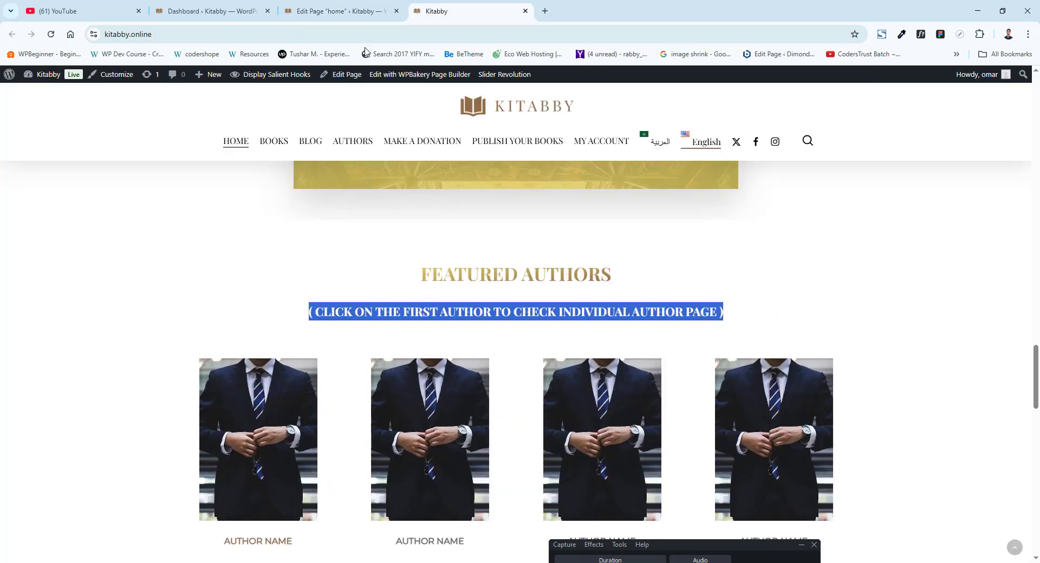
{"action": "left_click", "coordinate": [341, 11]}
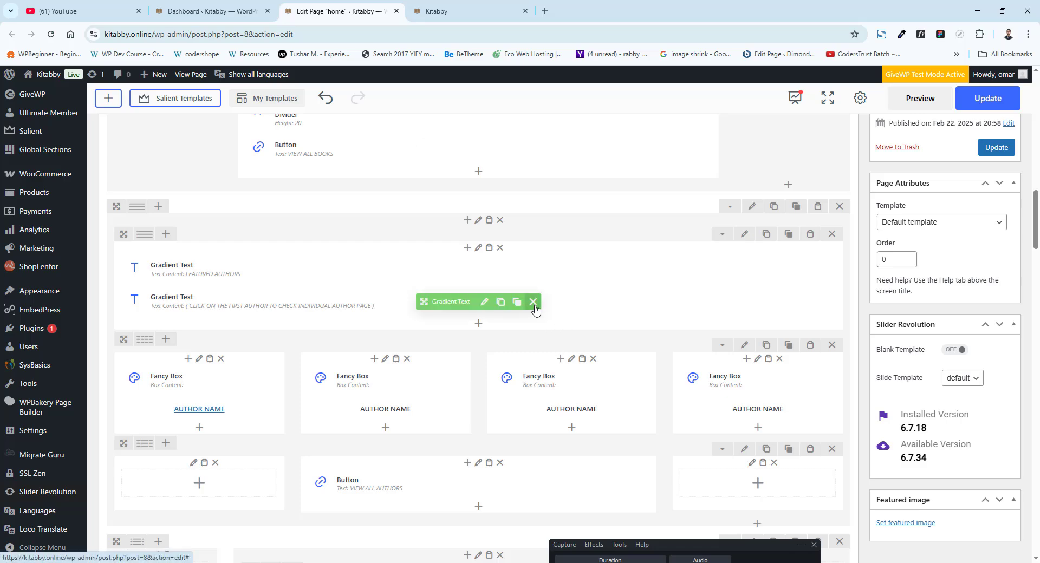
Compare the live author cards with the Fancy Box and AUTHOR NAME elements in the page editor
{"action": "left_click", "coordinate": [472, 10]}
{"action": "scroll", "coordinate": [264, 419], "scroll_direction": "down", "scroll_amount": 2}
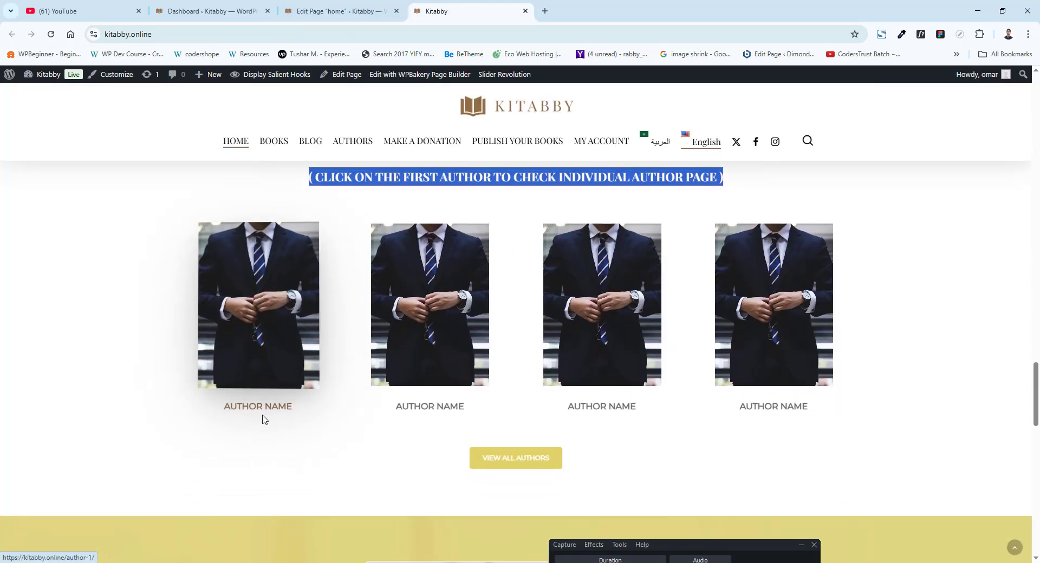
{"action": "left_click", "coordinate": [372, 5]}
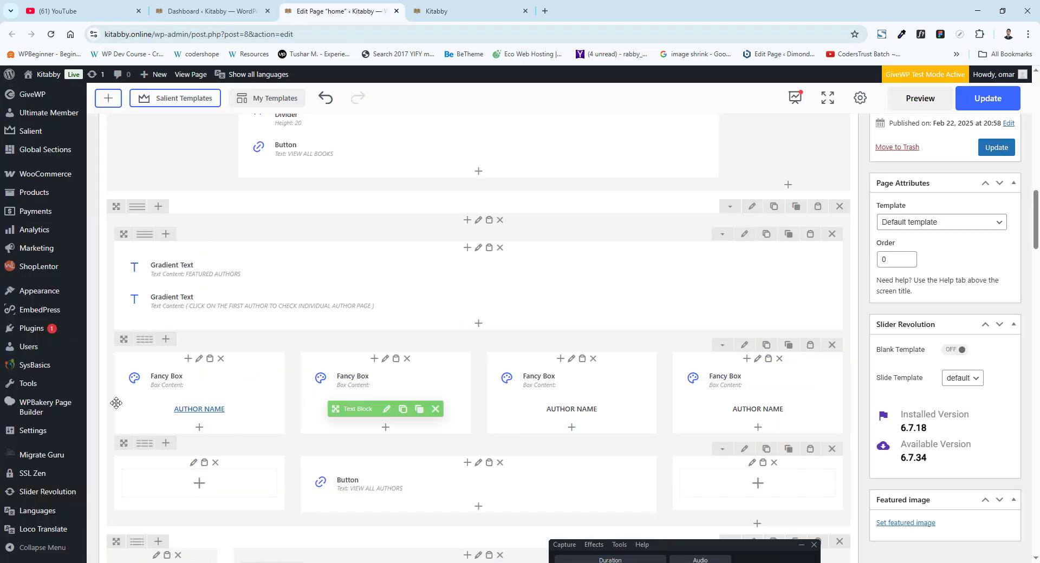
{"action": "left_click", "coordinate": [461, 11]}
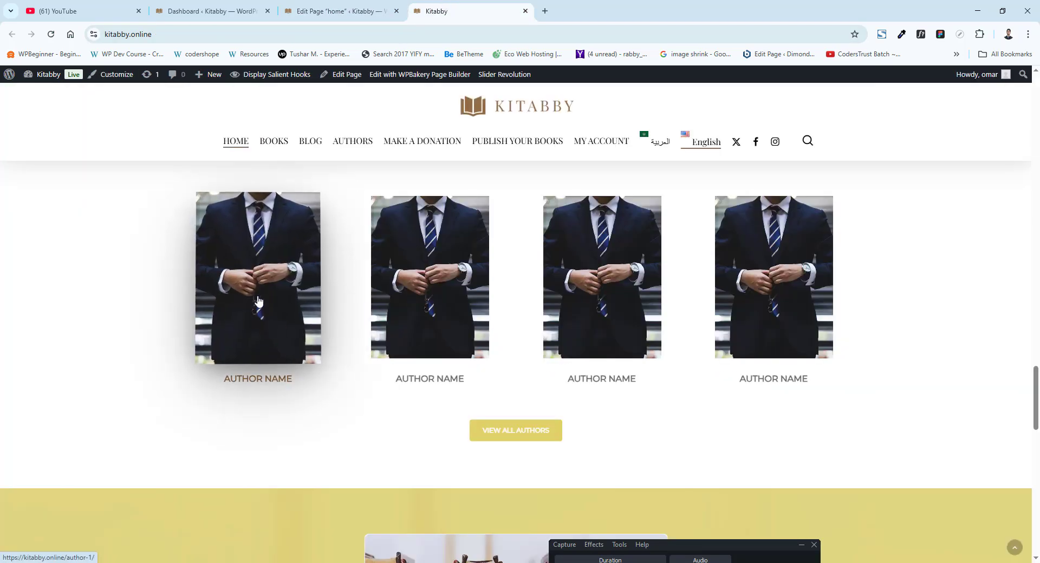
{"action": "left_click", "coordinate": [350, 12]}
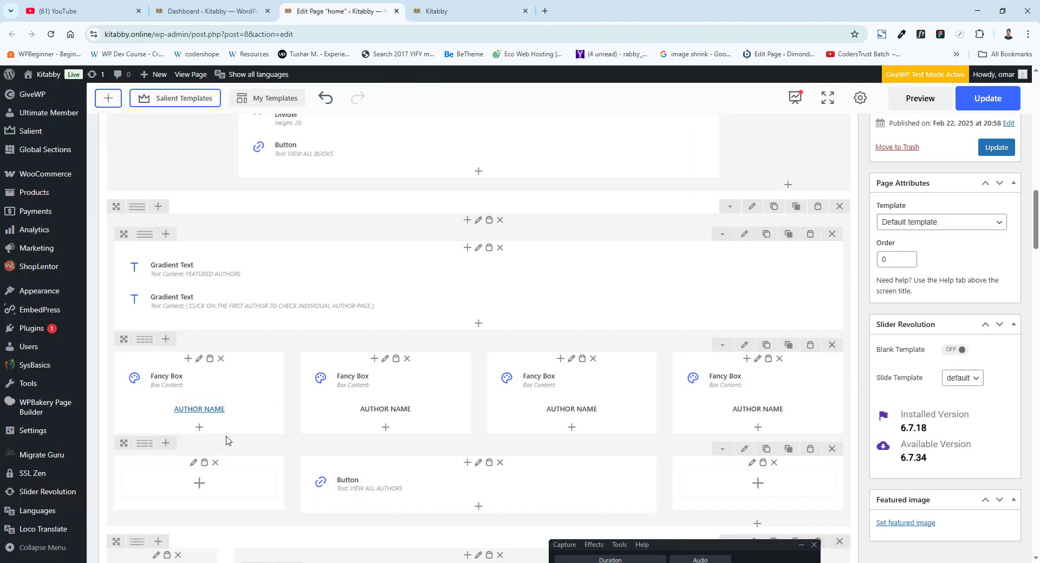
Review the first author's Fancy Box settings, including its image and Link URL, and close them without changes
{"action": "mouse_move", "coordinate": [211, 410]}
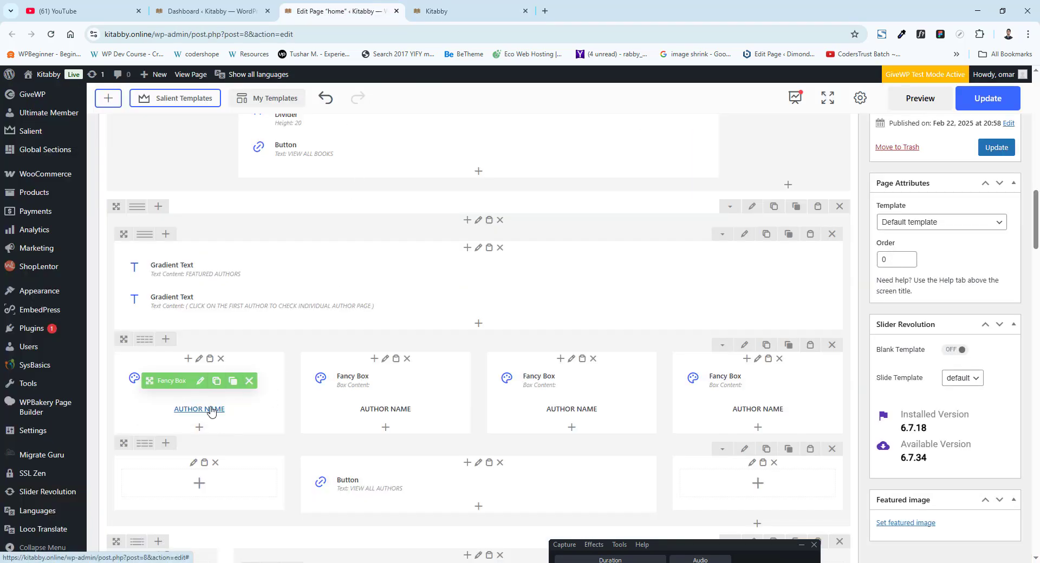
{"action": "left_click", "coordinate": [200, 382]}
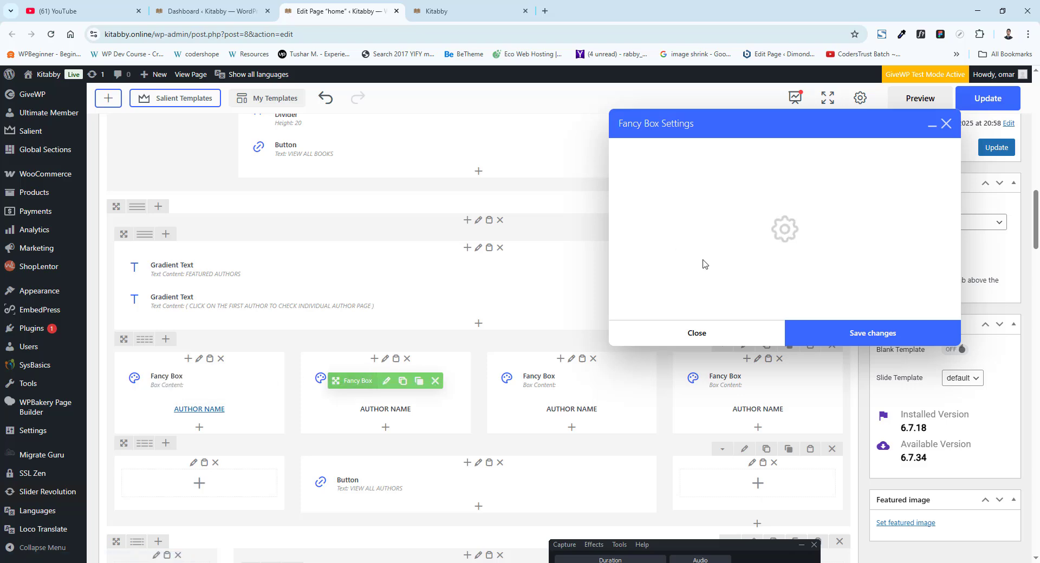
{"action": "scroll", "coordinate": [704, 303], "scroll_direction": "up", "scroll_amount": 4}
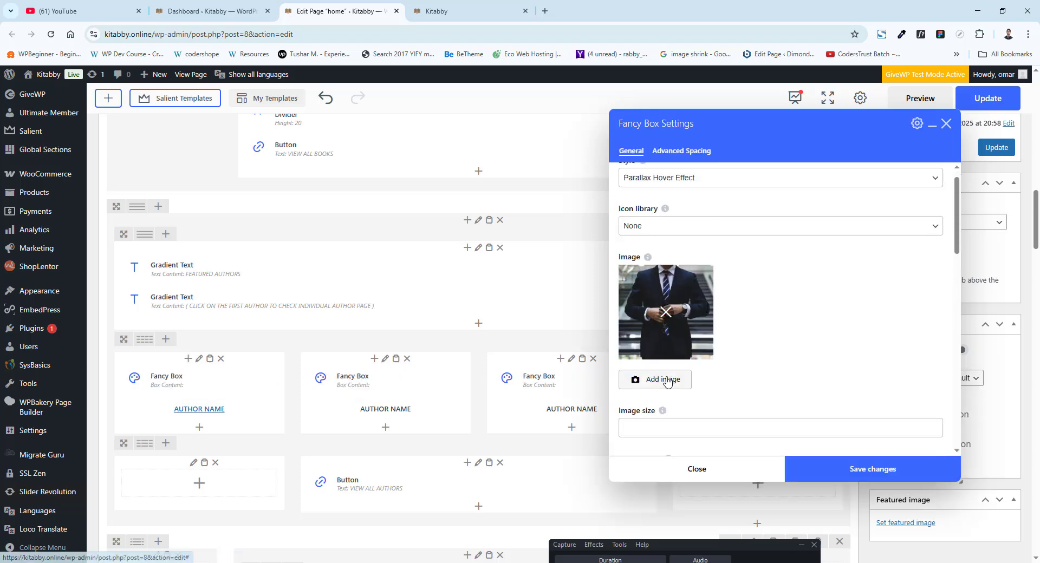
{"action": "scroll", "coordinate": [688, 317], "scroll_direction": "down", "scroll_amount": 3}
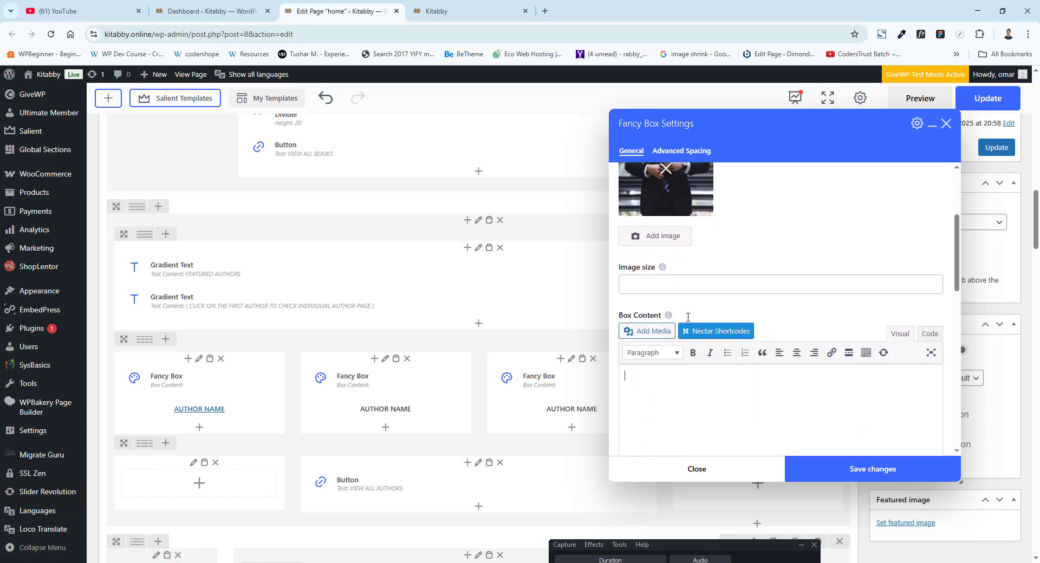
{"action": "scroll", "coordinate": [688, 317], "scroll_direction": "down", "scroll_amount": 4}
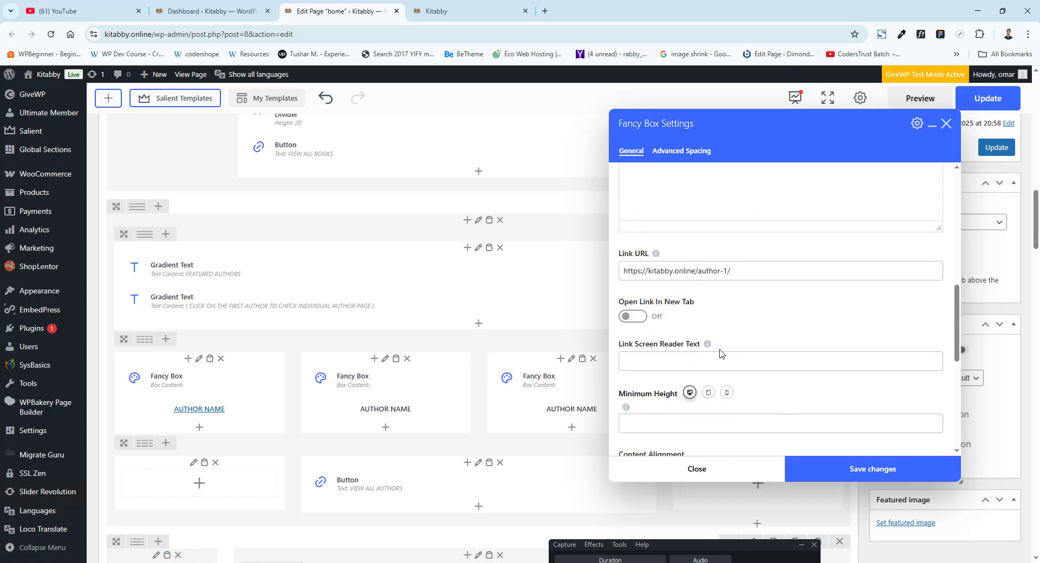
{"action": "scroll", "coordinate": [720, 354], "scroll_direction": "up", "scroll_amount": 3}
{"action": "scroll", "coordinate": [699, 342], "scroll_direction": "down", "scroll_amount": 4}
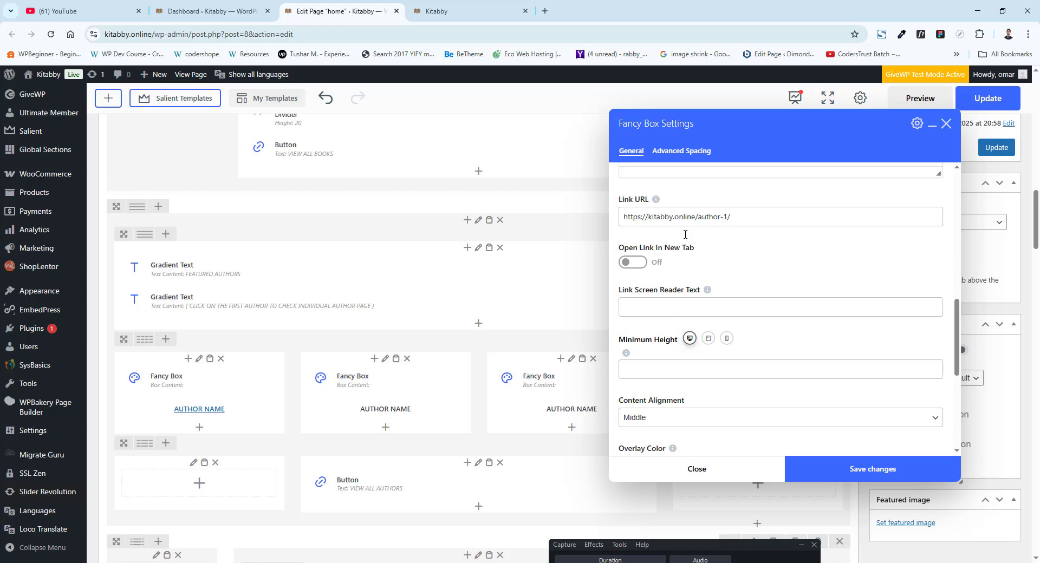
{"action": "left_click_drag", "start_coordinate": [748, 215], "coordinate": [637, 218]}
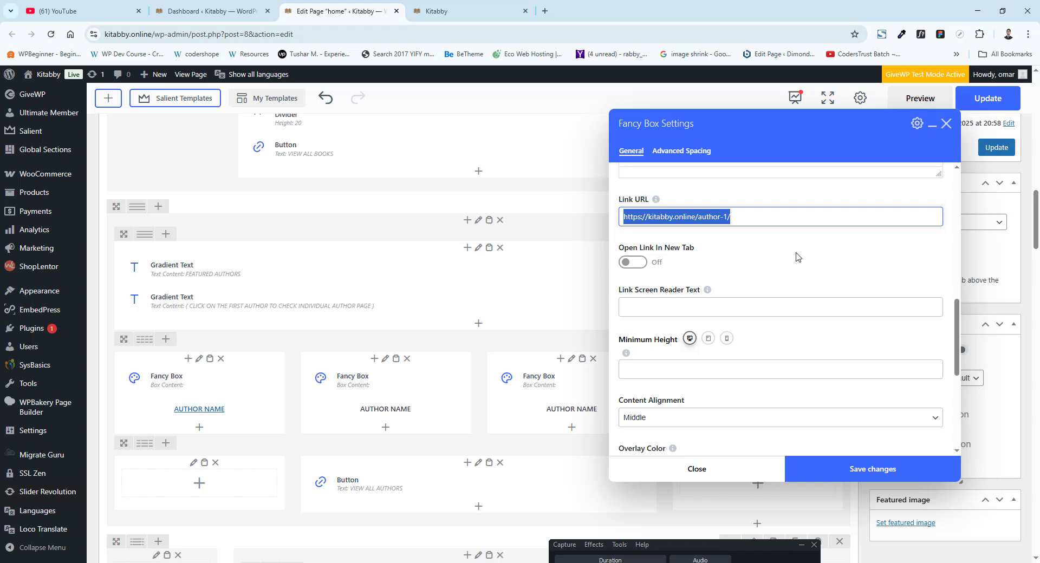
{"action": "scroll", "coordinate": [758, 293], "scroll_direction": "down", "scroll_amount": 3}
{"action": "scroll", "coordinate": [737, 282], "scroll_direction": "up", "scroll_amount": 3}
{"action": "scroll", "coordinate": [769, 325], "scroll_direction": "down", "scroll_amount": 1}
{"action": "left_click", "coordinate": [946, 126]}
Review the link on the first author's AUTHOR NAME text block and close its settings without changes
{"action": "left_click", "coordinate": [461, 11]}
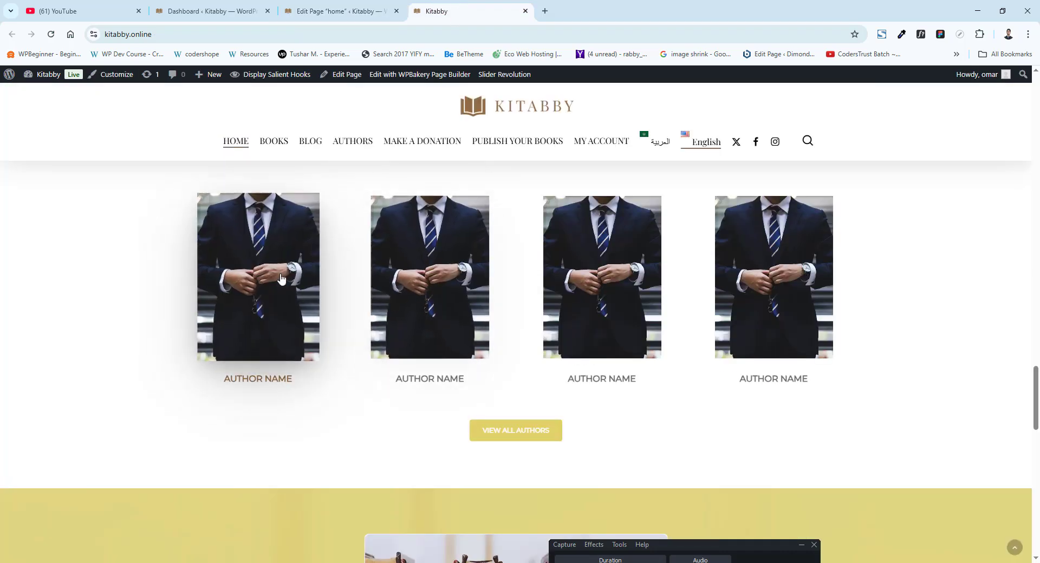
{"action": "left_click", "coordinate": [317, 11]}
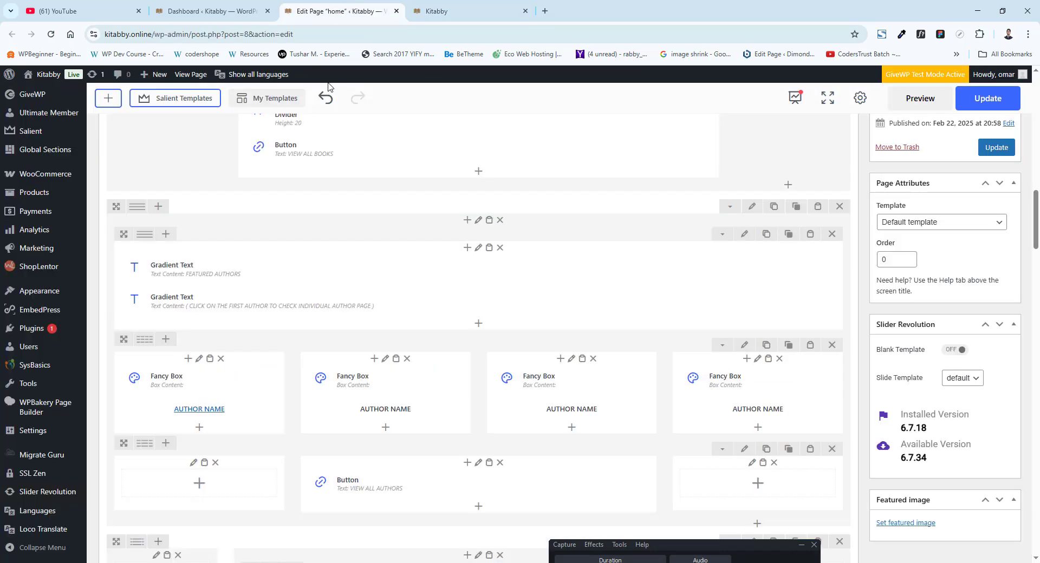
{"action": "left_click", "coordinate": [202, 410]}
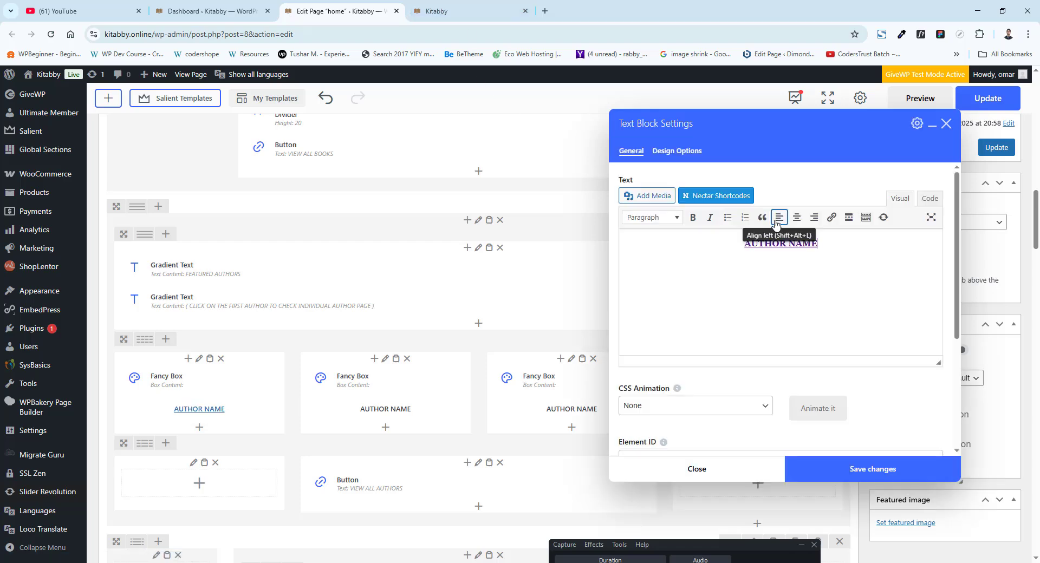
{"action": "left_click_drag", "start_coordinate": [834, 244], "coordinate": [731, 245]}
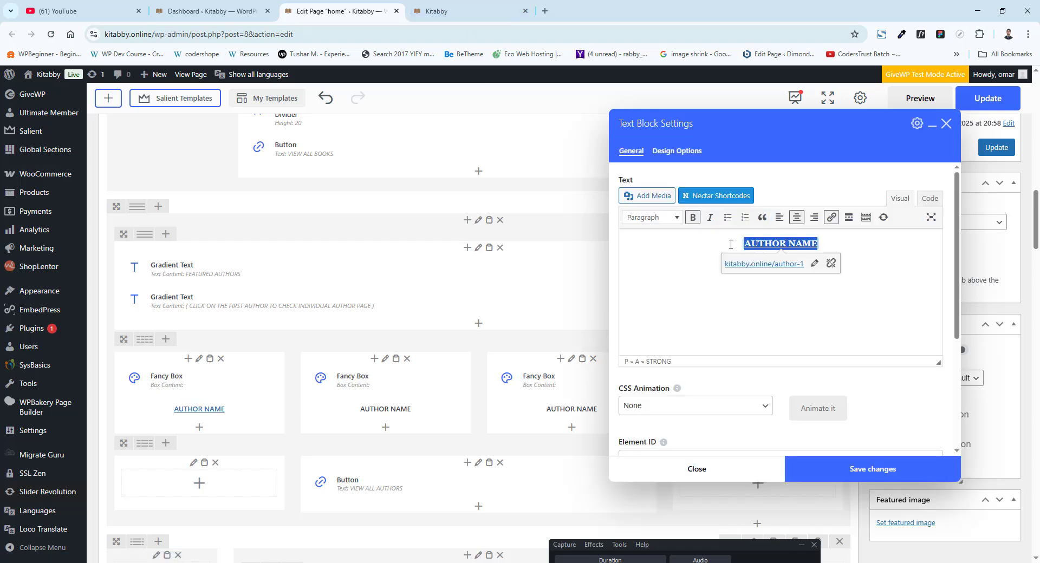
{"action": "left_click", "coordinate": [814, 265]}
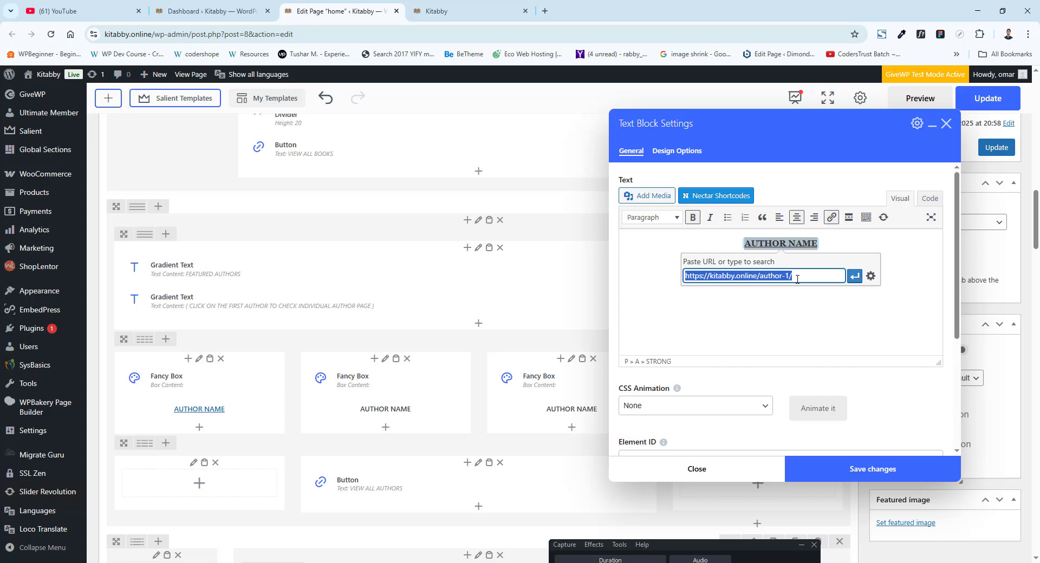
{"action": "left_click", "coordinate": [851, 311]}
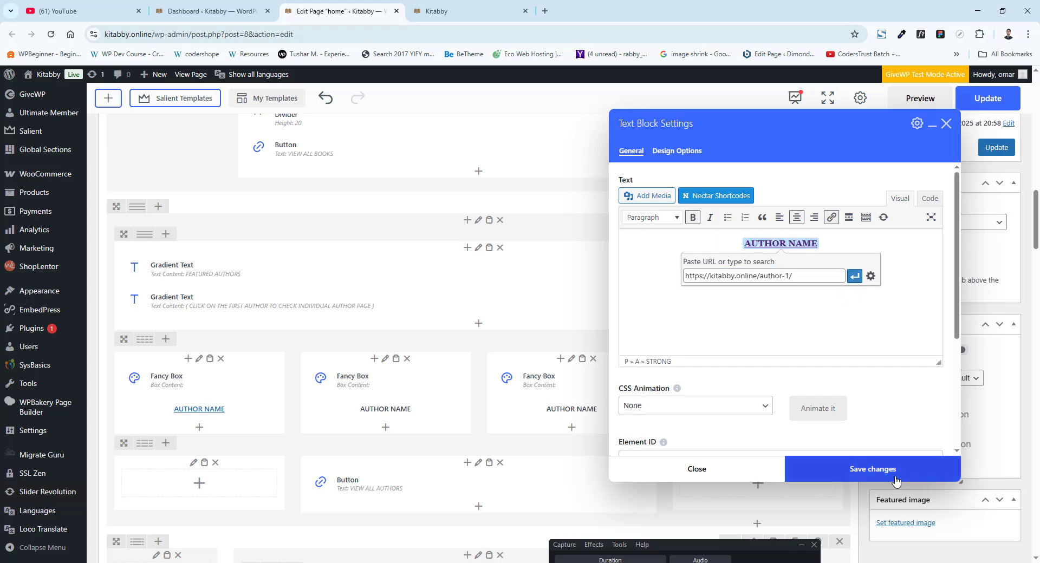
{"action": "left_click", "coordinate": [946, 124]}
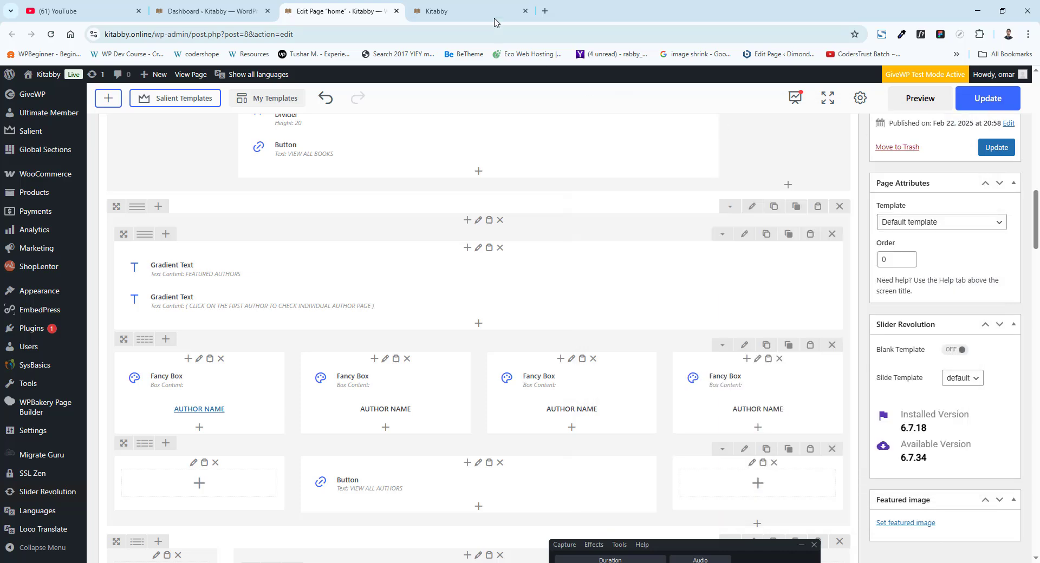
Look over the live homepage's Support Our Cause donation section and READERS REVIEWS carousel
{"action": "scroll", "coordinate": [507, 264], "scroll_direction": "down", "scroll_amount": 3}
{"action": "left_click", "coordinate": [464, 15]}
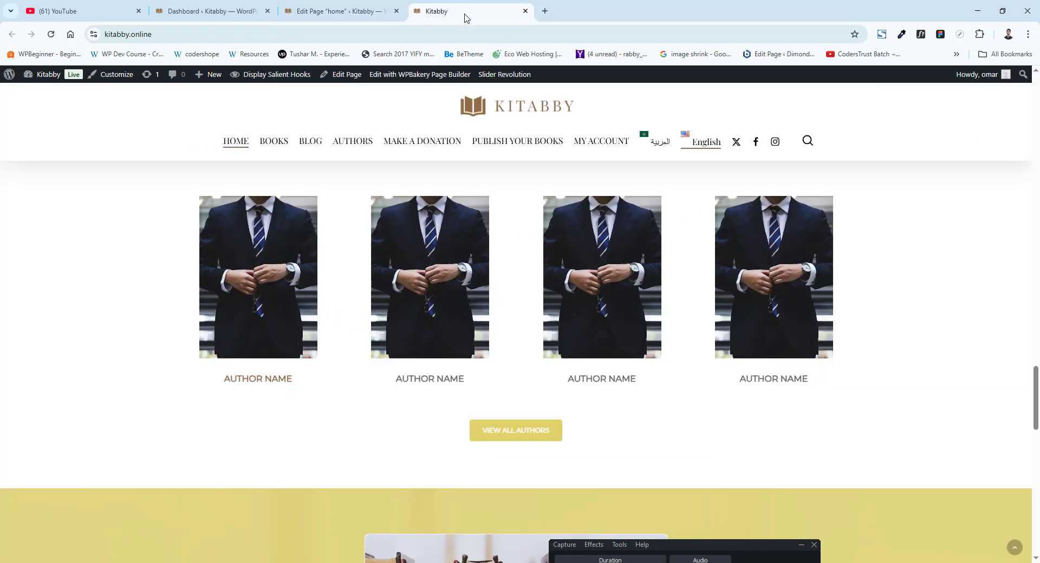
{"action": "scroll", "coordinate": [534, 264], "scroll_direction": "down", "scroll_amount": 6}
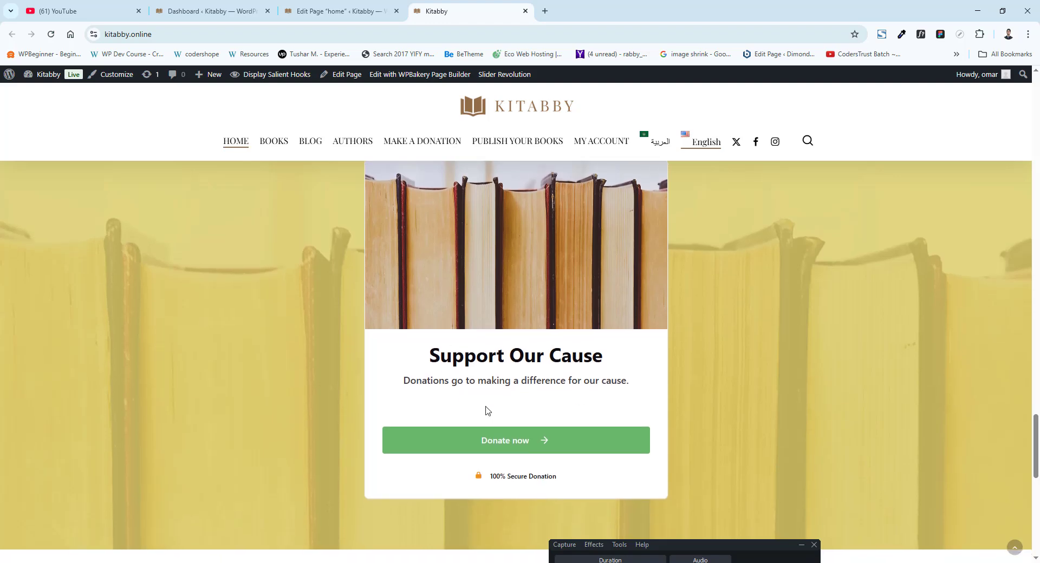
{"action": "scroll", "coordinate": [577, 449], "scroll_direction": "down", "scroll_amount": 9}
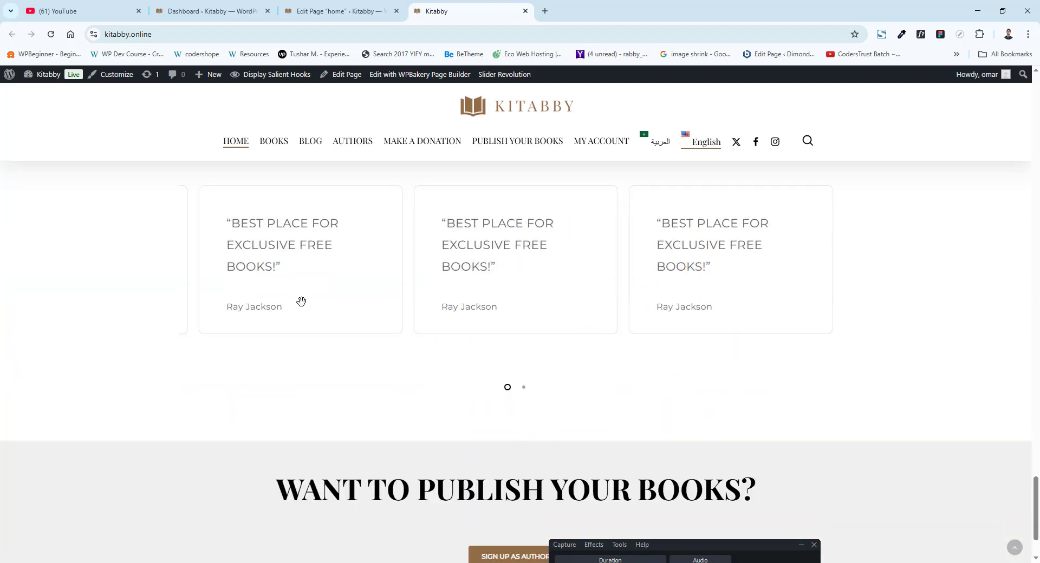
{"action": "scroll", "coordinate": [472, 302], "scroll_direction": "up", "scroll_amount": 2}
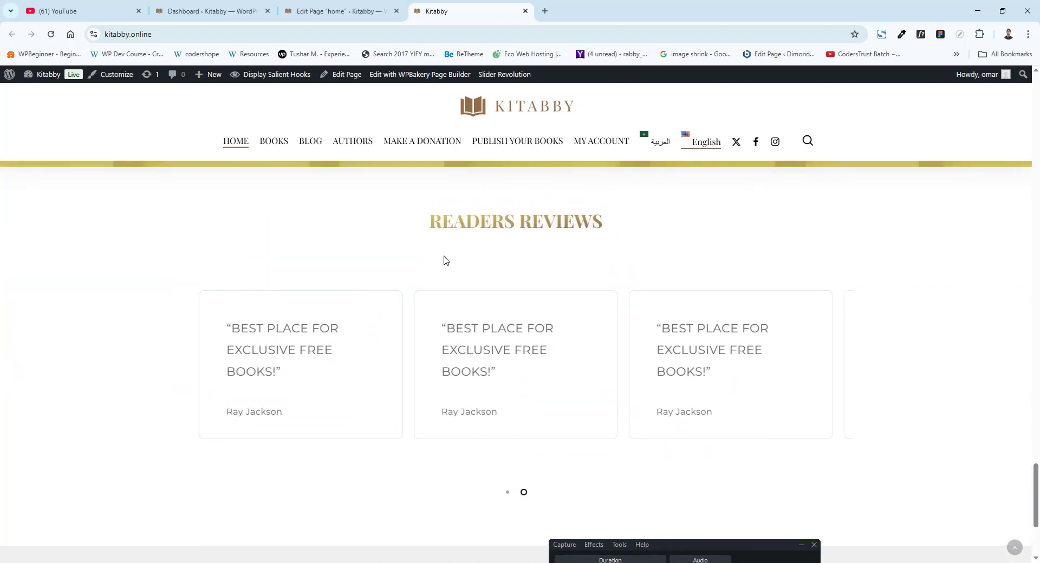
Locate the donation form shortcode, READERS REVIEWS heading and testimonial carousel in the page editor
{"action": "left_click", "coordinate": [325, 11]}
{"action": "scroll", "coordinate": [331, 407], "scroll_direction": "down", "scroll_amount": 5}
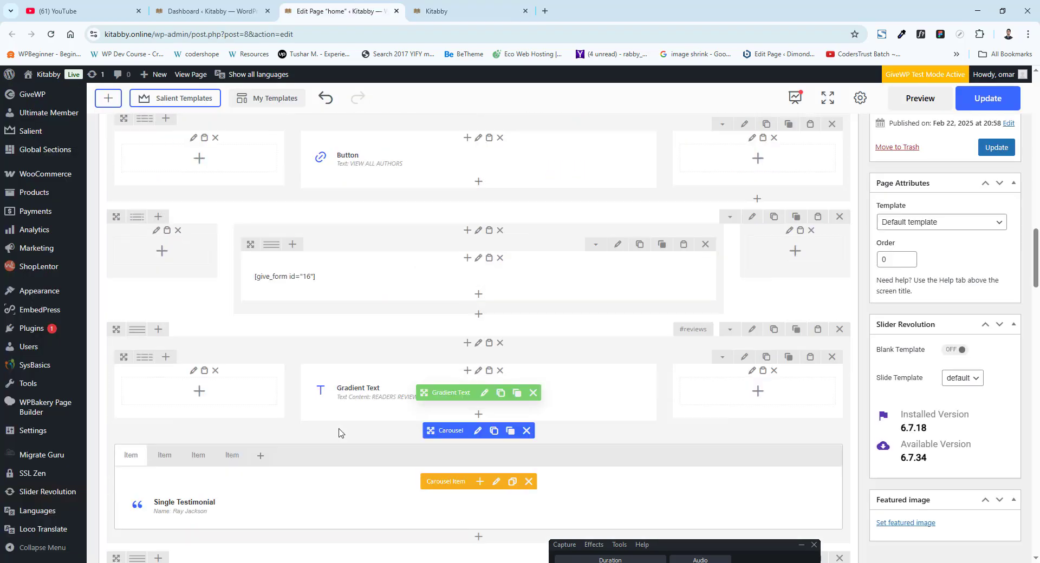
{"action": "scroll", "coordinate": [352, 417], "scroll_direction": "down", "scroll_amount": 3}
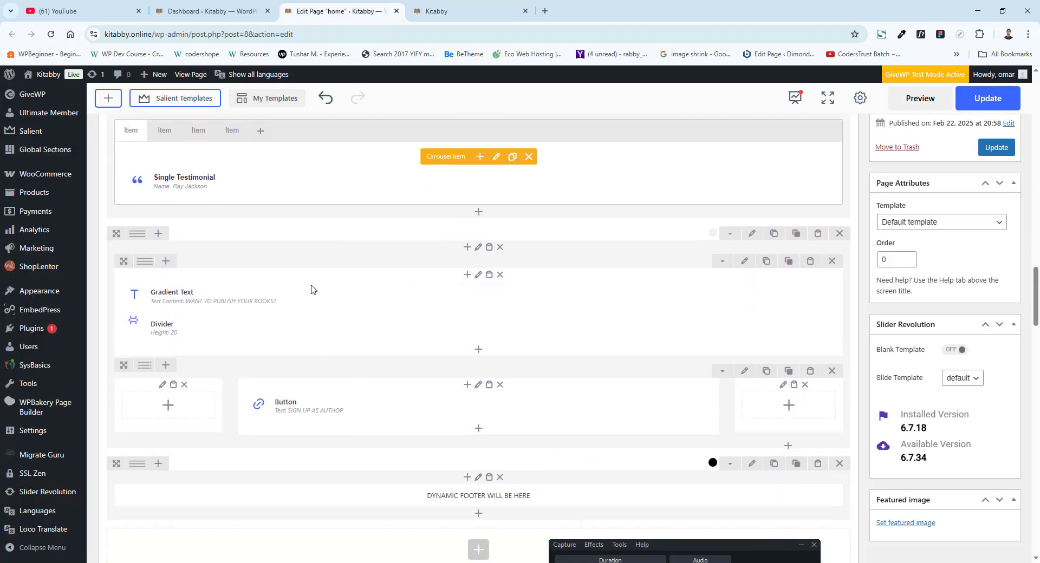
{"action": "scroll", "coordinate": [383, 248], "scroll_direction": "up", "scroll_amount": 2}
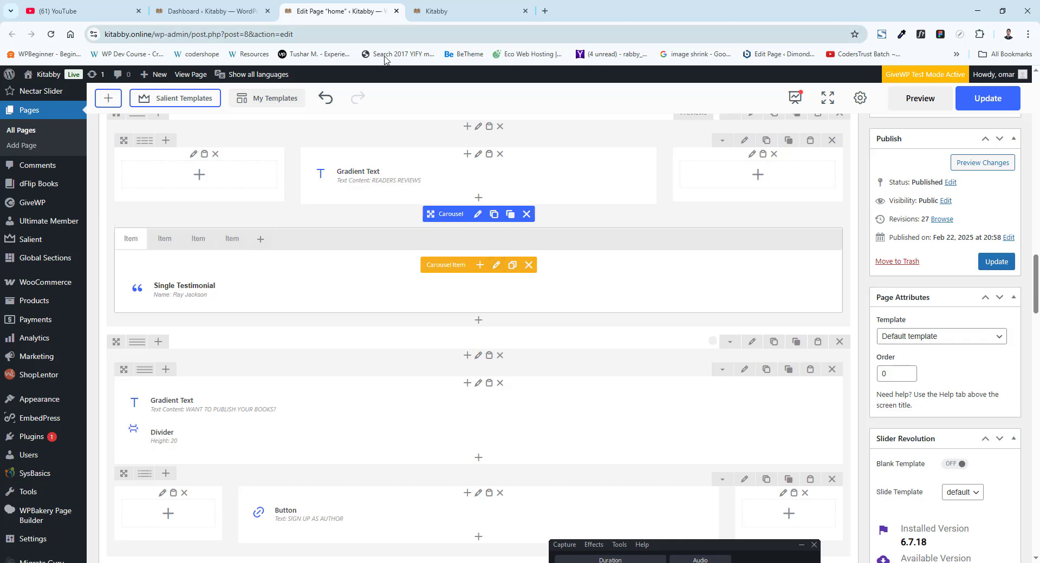
Look through the testimonial carousel's items in the page editor and compare them with the live reviews
{"action": "left_click", "coordinate": [168, 242]}
{"action": "left_click", "coordinate": [198, 244]}
{"action": "left_click", "coordinate": [135, 241]}
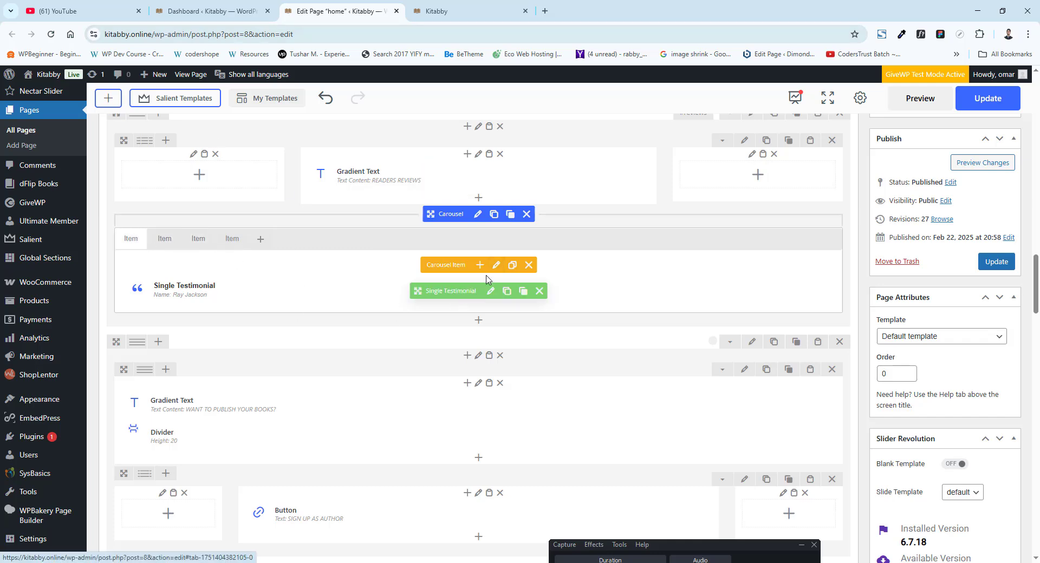
{"action": "left_click", "coordinate": [238, 245]}
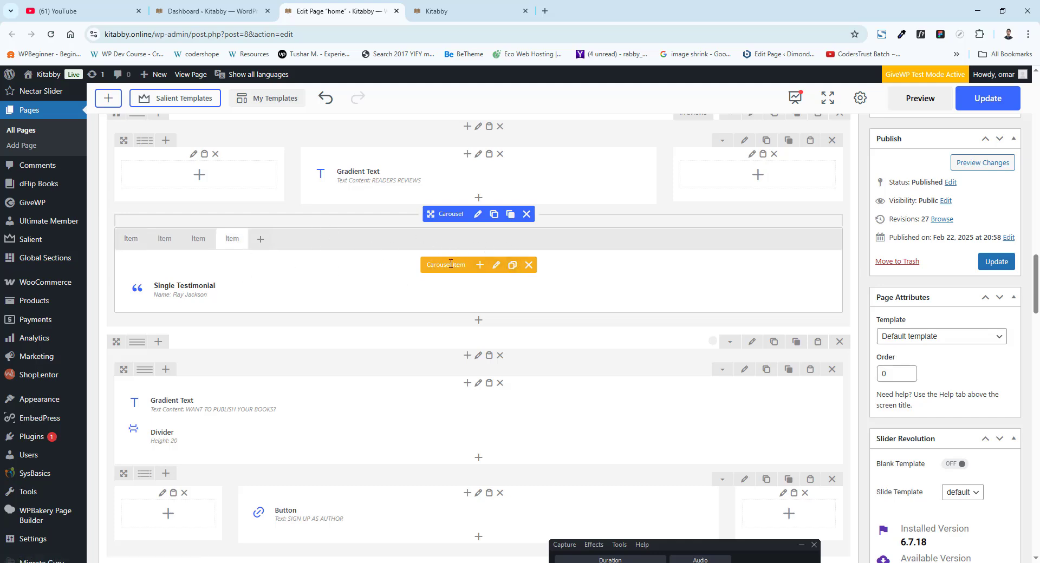
{"action": "left_click", "coordinate": [436, 11]}
{"action": "left_click", "coordinate": [363, 2]}
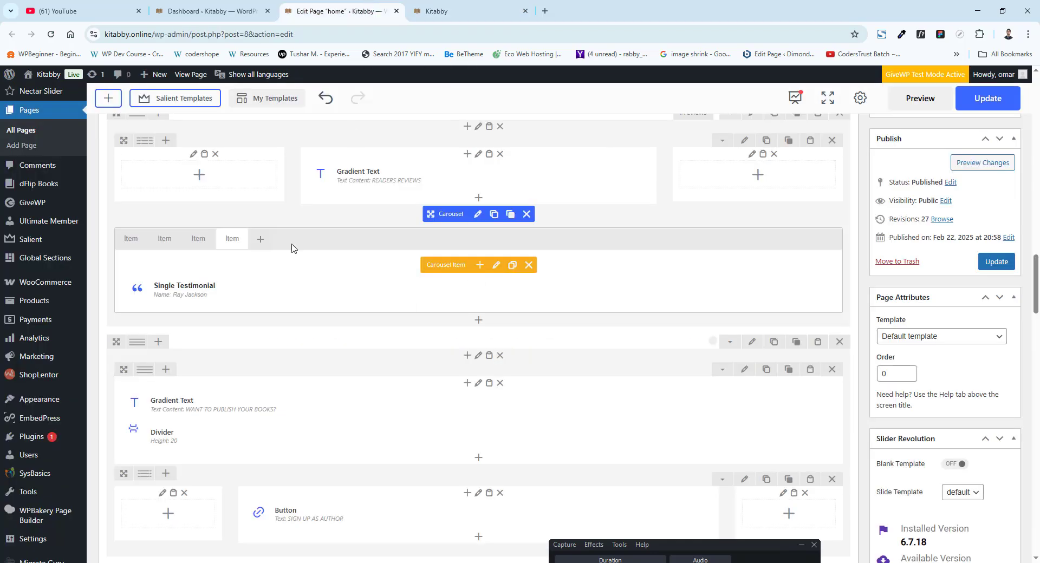
Review the quote, image and name fields in the first carousel item's Single Testimonial settings, and close them without changes
{"action": "left_click", "coordinate": [131, 241]}
{"action": "left_click", "coordinate": [491, 291]}
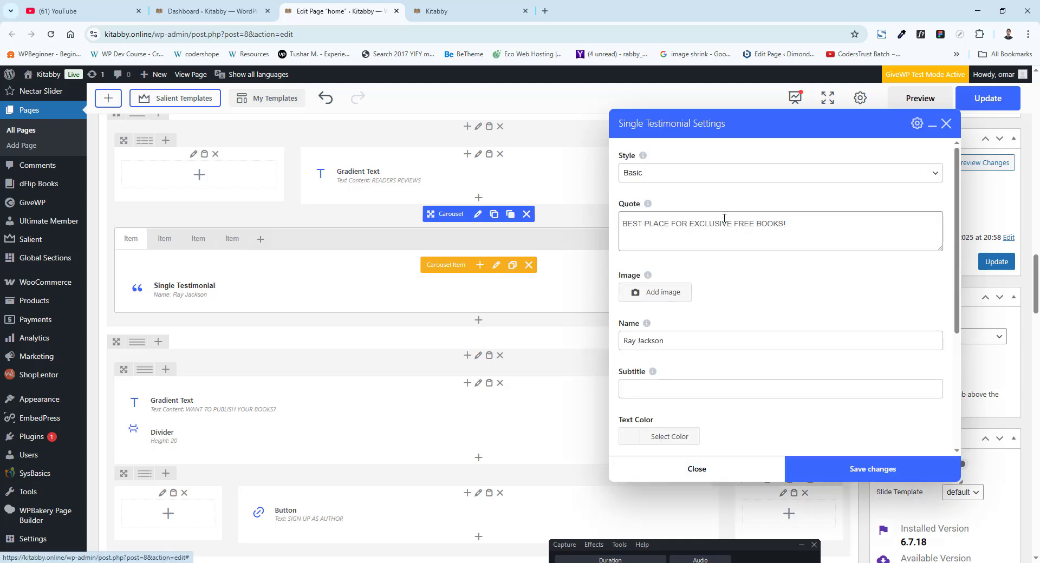
{"action": "left_click_drag", "start_coordinate": [807, 232], "coordinate": [617, 241]}
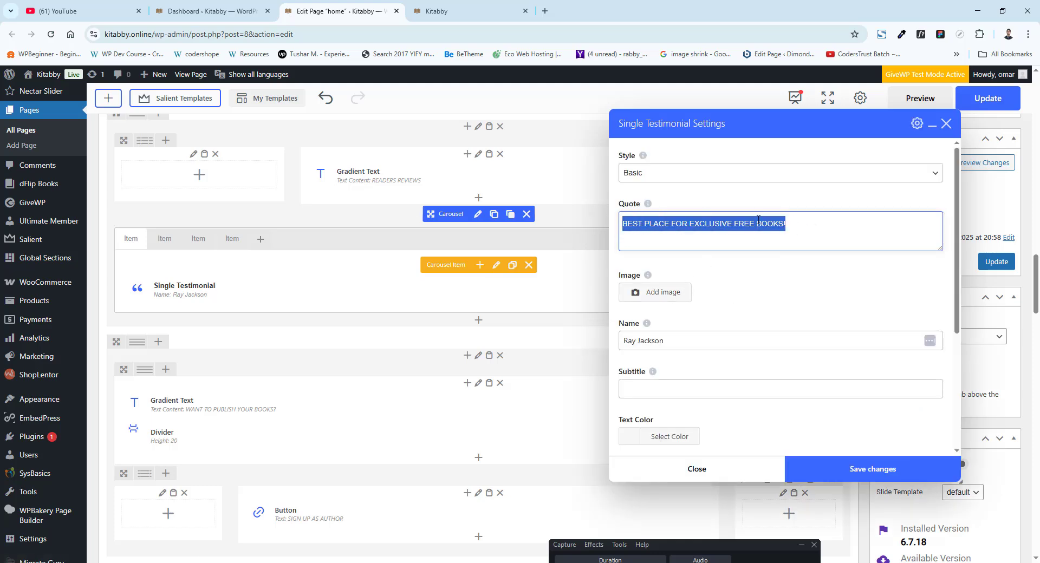
{"action": "scroll", "coordinate": [759, 220], "scroll_direction": "down", "scroll_amount": 1}
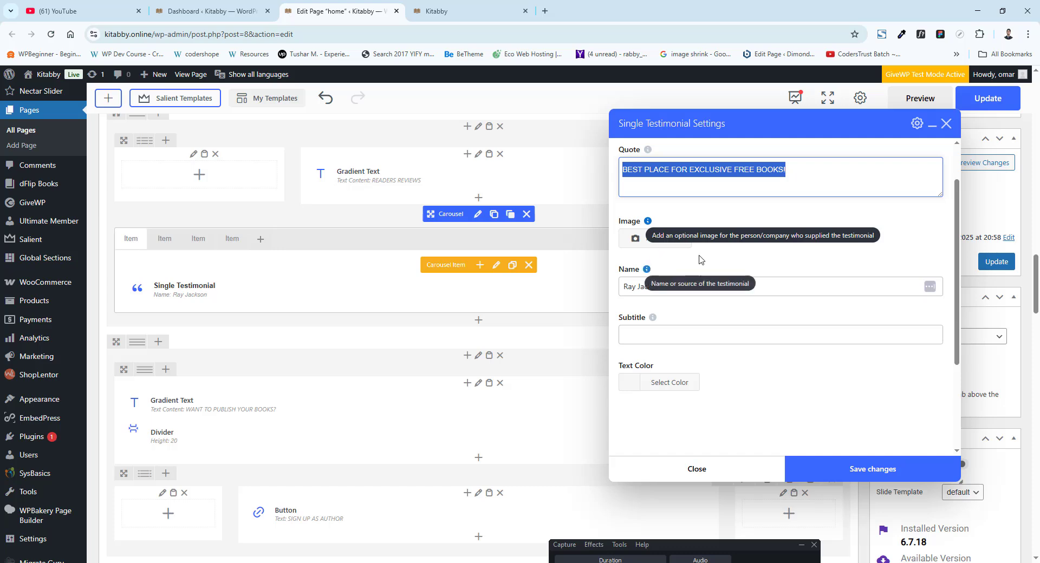
{"action": "left_click", "coordinate": [726, 242]}
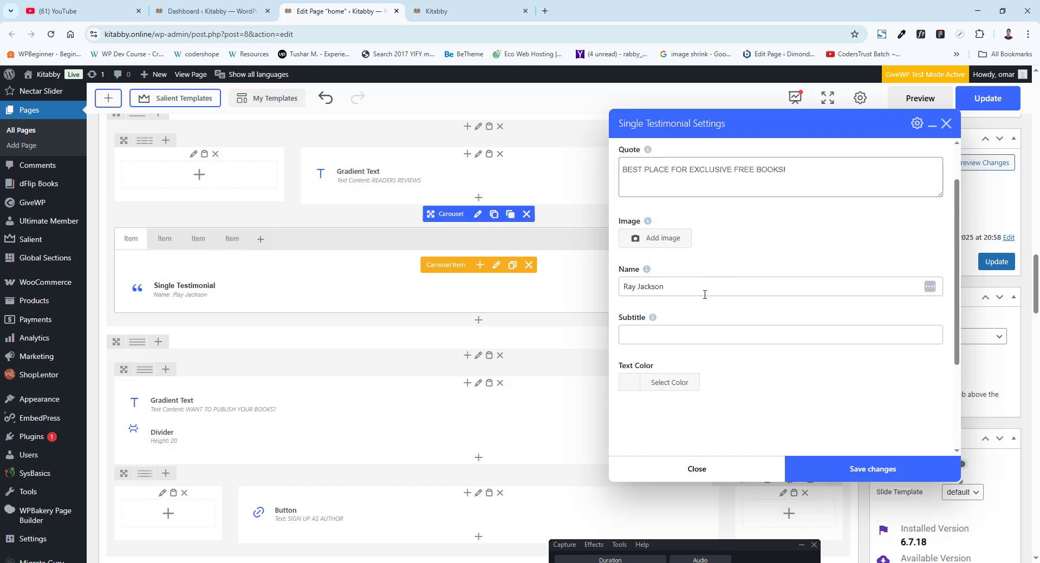
{"action": "left_click_drag", "start_coordinate": [697, 287], "coordinate": [649, 287]}
{"action": "scroll", "coordinate": [719, 309], "scroll_direction": "down", "scroll_amount": 2}
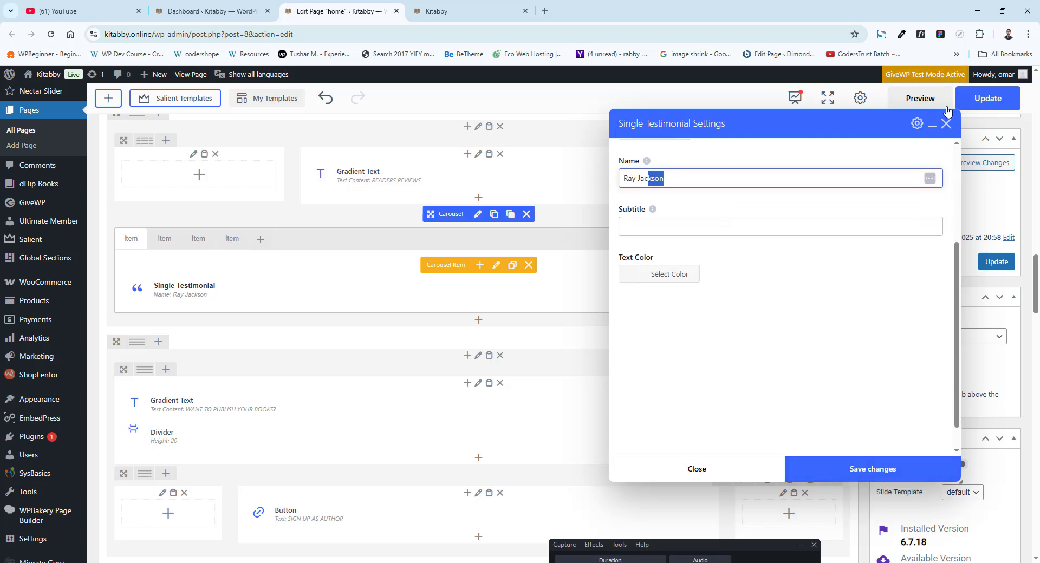
{"action": "left_click", "coordinate": [947, 134]}
{"action": "left_click", "coordinate": [947, 124]}
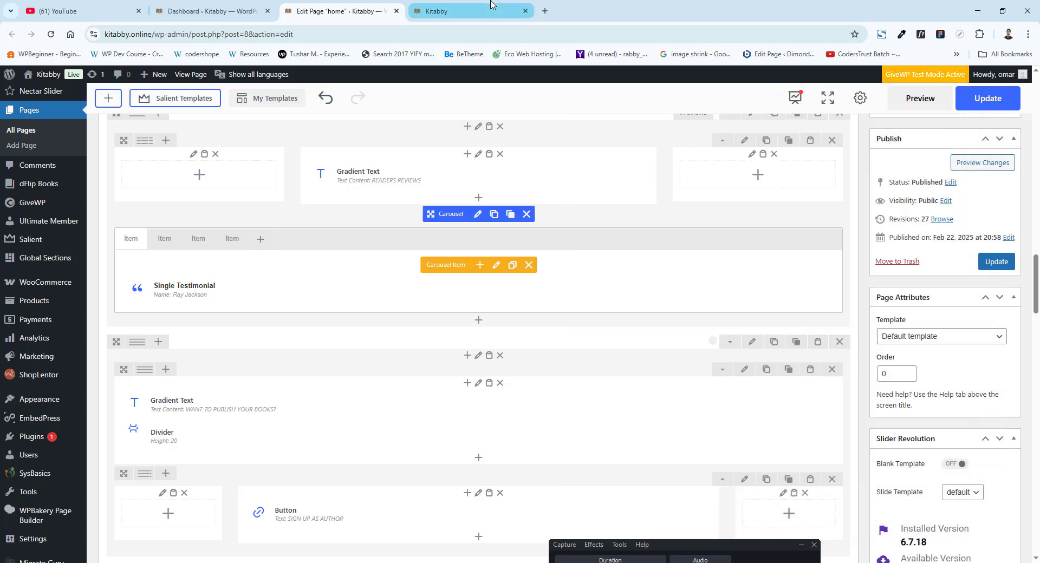
Check where the live homepage's SIGN UP AS AUTHOR button leads, and return to the WANT TO PUBLISH YOUR BOOKS? section
{"action": "left_click", "coordinate": [436, 10]}
{"action": "scroll", "coordinate": [532, 199], "scroll_direction": "down", "scroll_amount": 3}
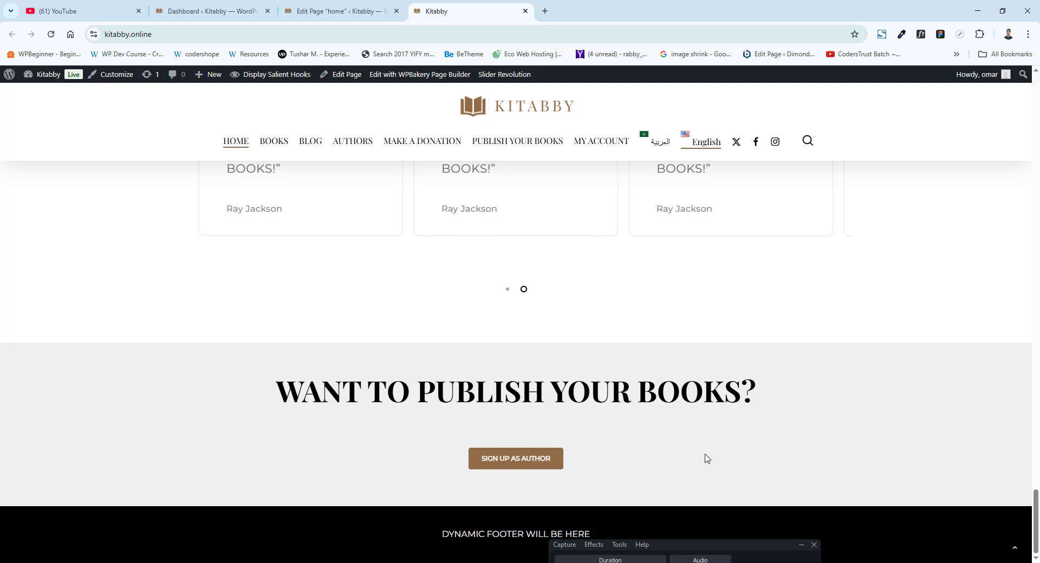
{"action": "left_click", "coordinate": [521, 466]}
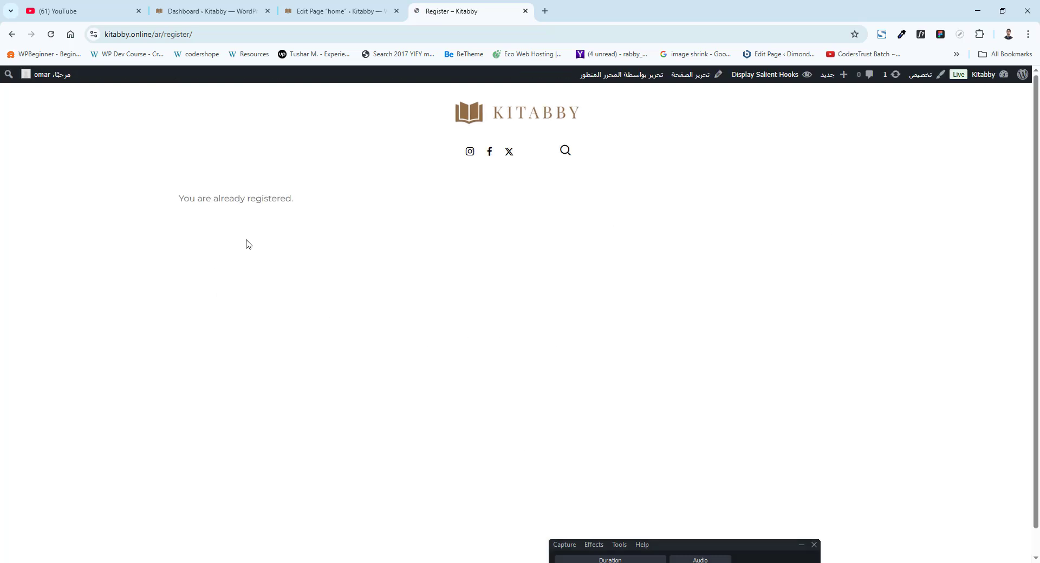
{"action": "triple_click", "coordinate": [241, 202]}
{"action": "key", "text": "F5"}
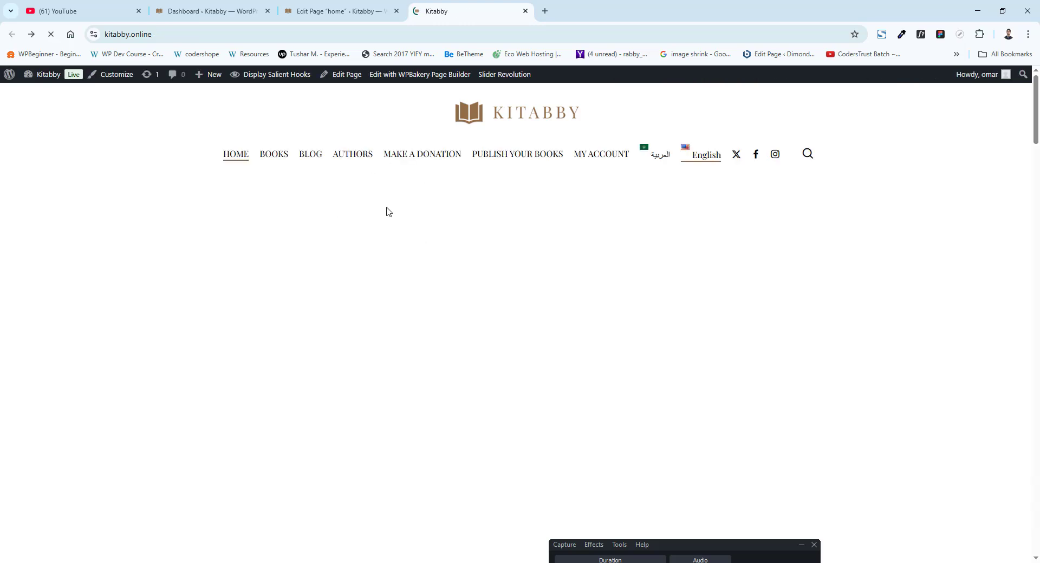
{"action": "scroll", "coordinate": [385, 211], "scroll_direction": "down", "scroll_amount": 15}
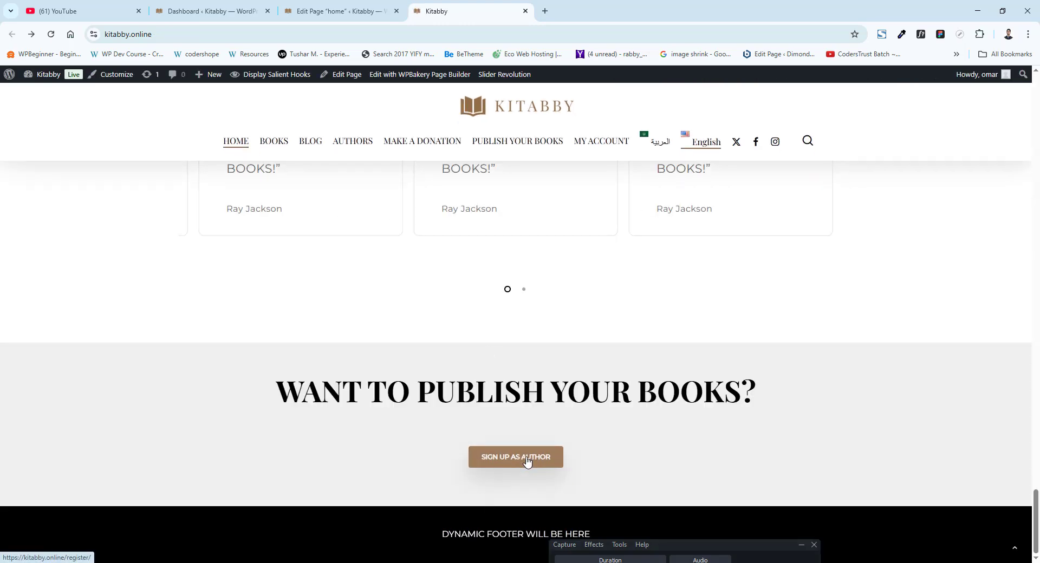
Open the live BOOKS page from the homepage and go to its THRILLER & CRIME category
{"action": "scroll", "coordinate": [528, 463], "scroll_direction": "up", "scroll_amount": 10}
{"action": "scroll", "coordinate": [544, 456], "scroll_direction": "up", "scroll_amount": 15}
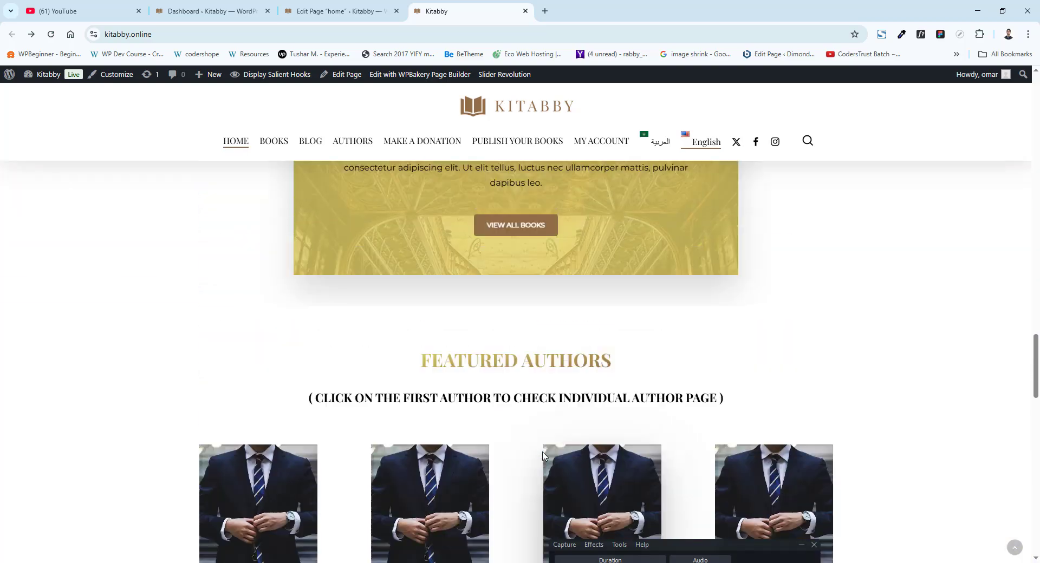
{"action": "scroll", "coordinate": [544, 457], "scroll_direction": "up", "scroll_amount": 3}
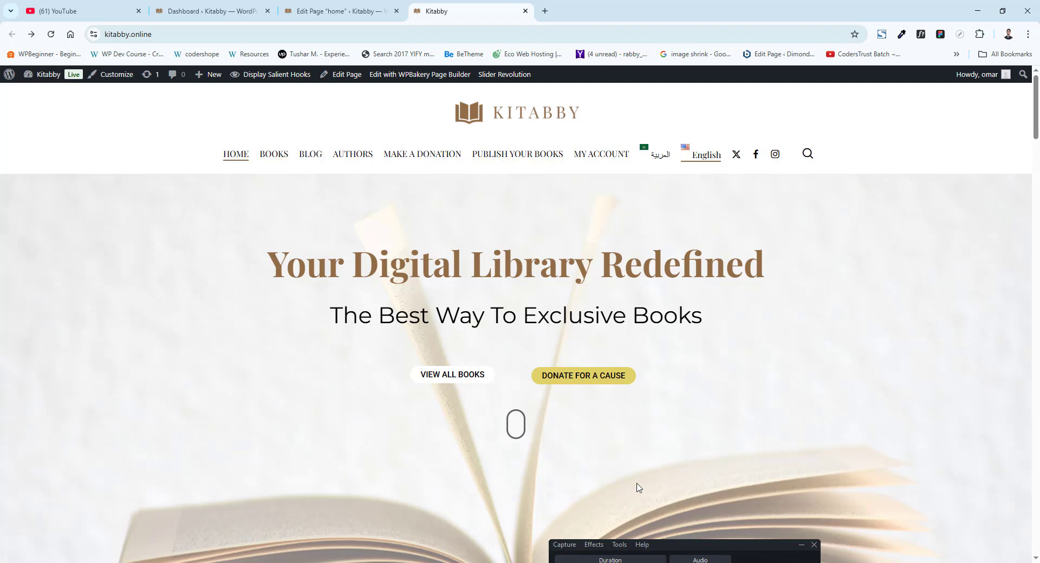
{"action": "left_click_drag", "start_coordinate": [711, 558], "coordinate": [807, 513]}
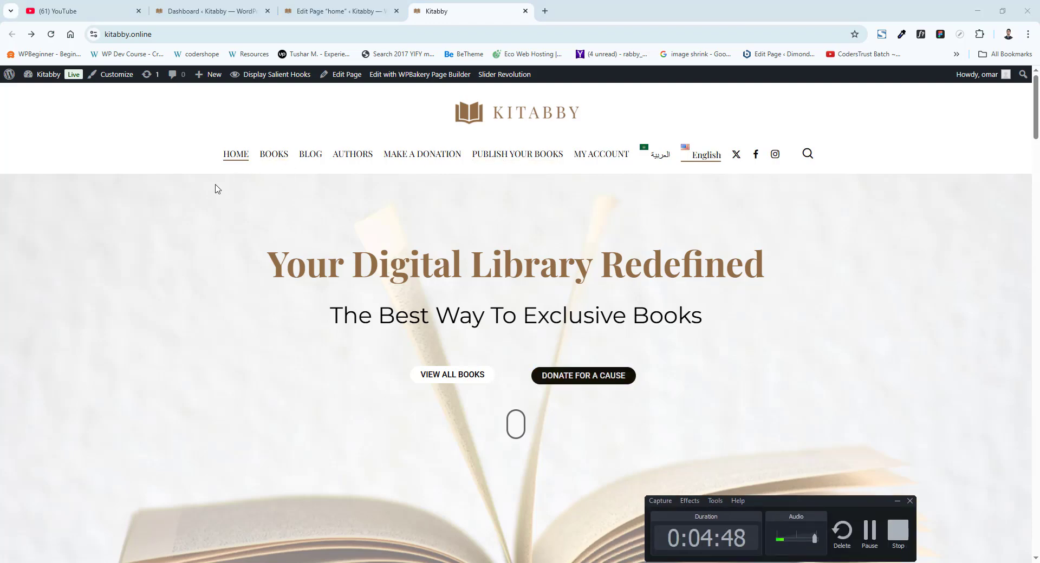
{"action": "left_click", "coordinate": [292, 166]}
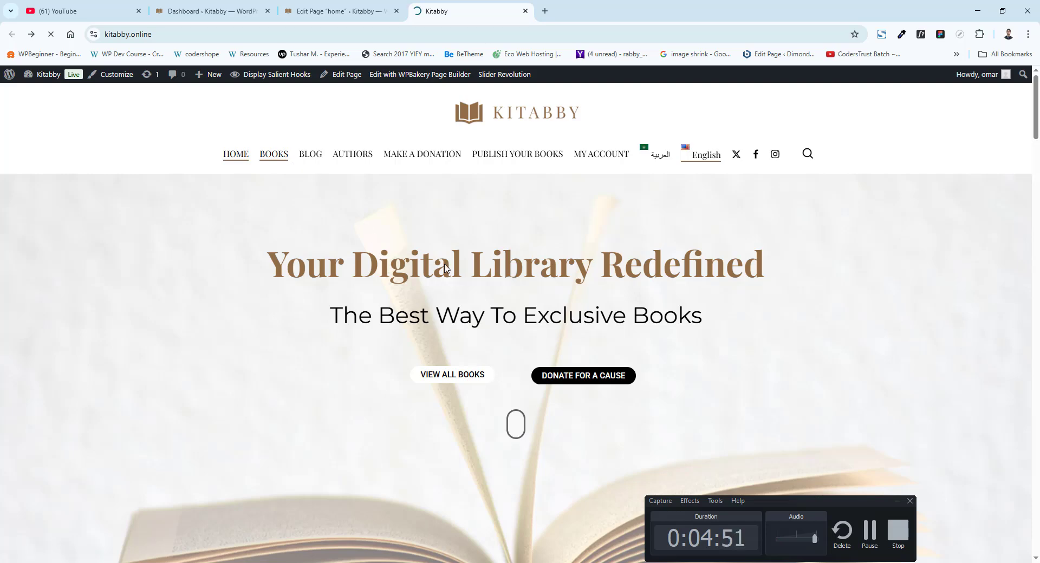
{"action": "scroll", "coordinate": [214, 259], "scroll_direction": "down", "scroll_amount": 2}
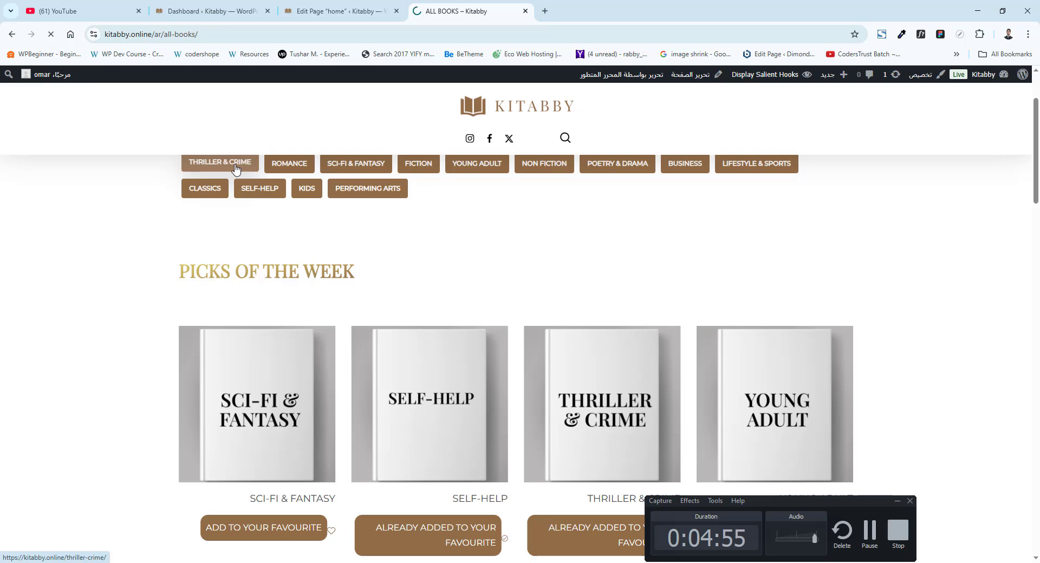
{"action": "left_click", "coordinate": [236, 170]}
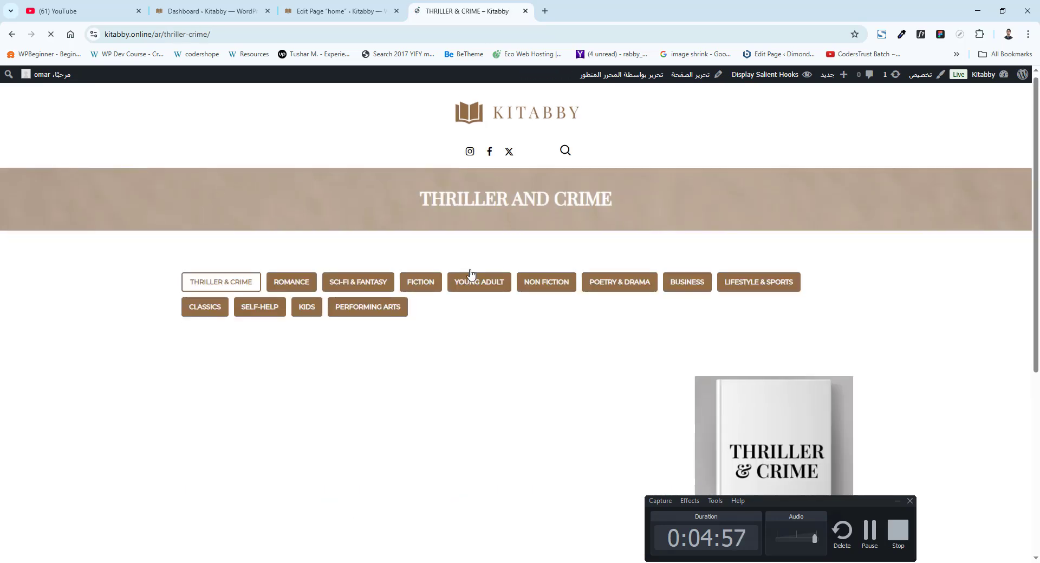
Examine the THRILLER AND CRIME category page's book listing and category buttons
{"action": "scroll", "coordinate": [488, 279], "scroll_direction": "down", "scroll_amount": 3}
{"action": "scroll", "coordinate": [753, 337], "scroll_direction": "down", "scroll_amount": 3}
{"action": "scroll", "coordinate": [748, 318], "scroll_direction": "up", "scroll_amount": 6}
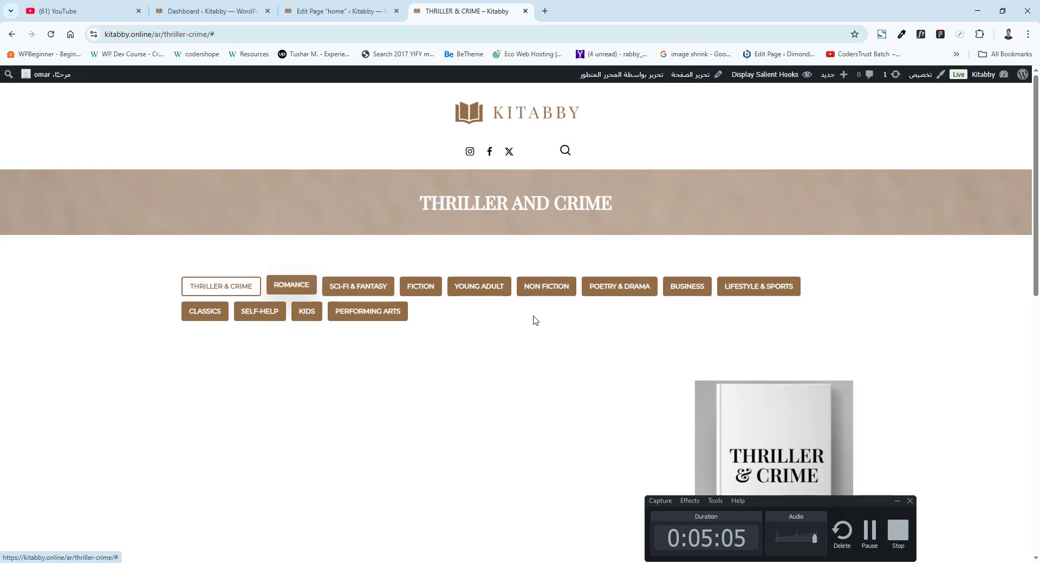
{"action": "left_click", "coordinate": [221, 290]}
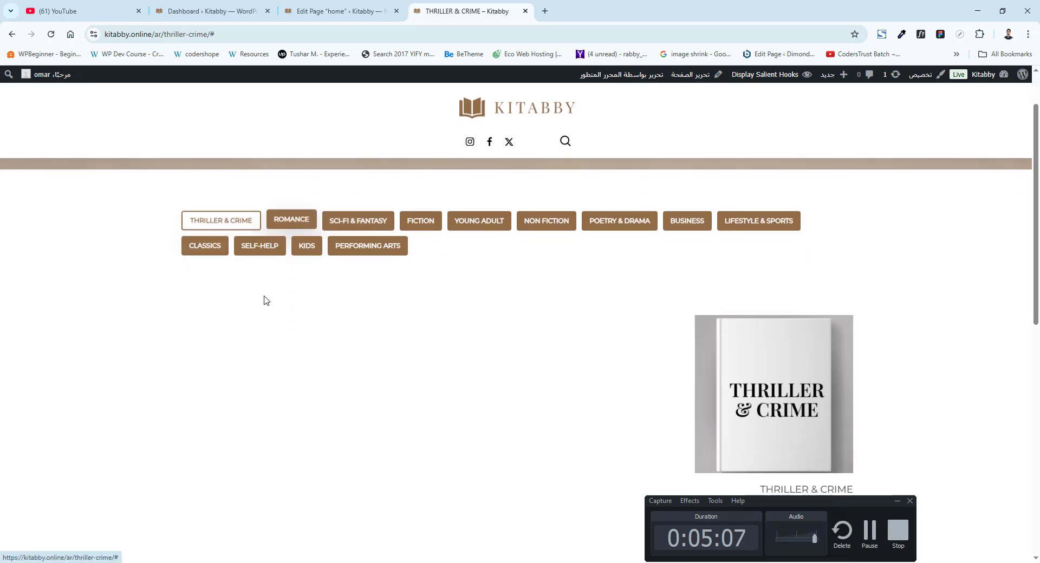
Finish viewing the THRILLER AND CRIME page and return to the category buttons on the live BOOKS page
{"action": "scroll", "coordinate": [412, 315], "scroll_direction": "down", "scroll_amount": 3}
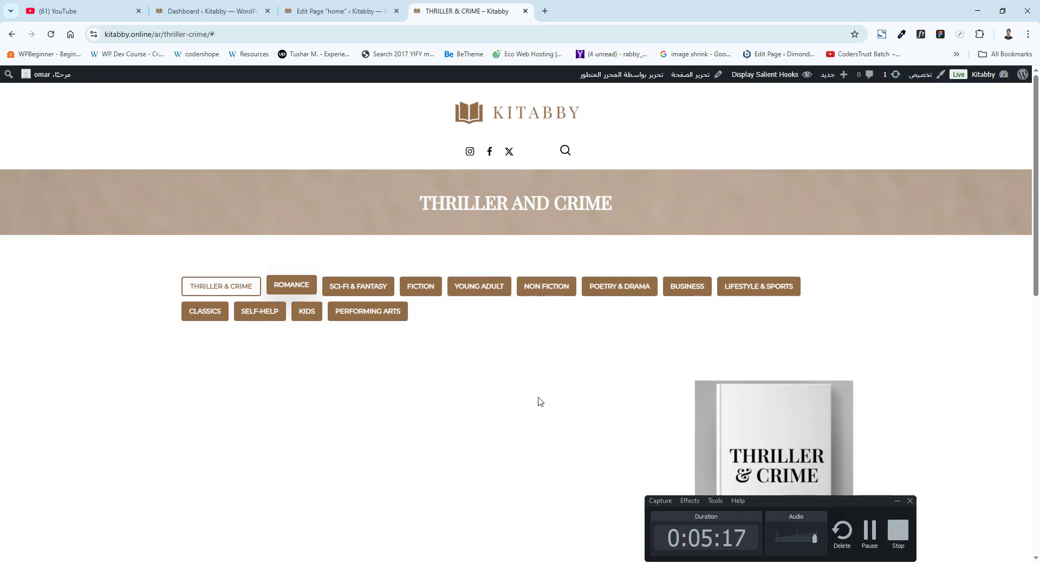
{"action": "left_click", "coordinate": [13, 35]}
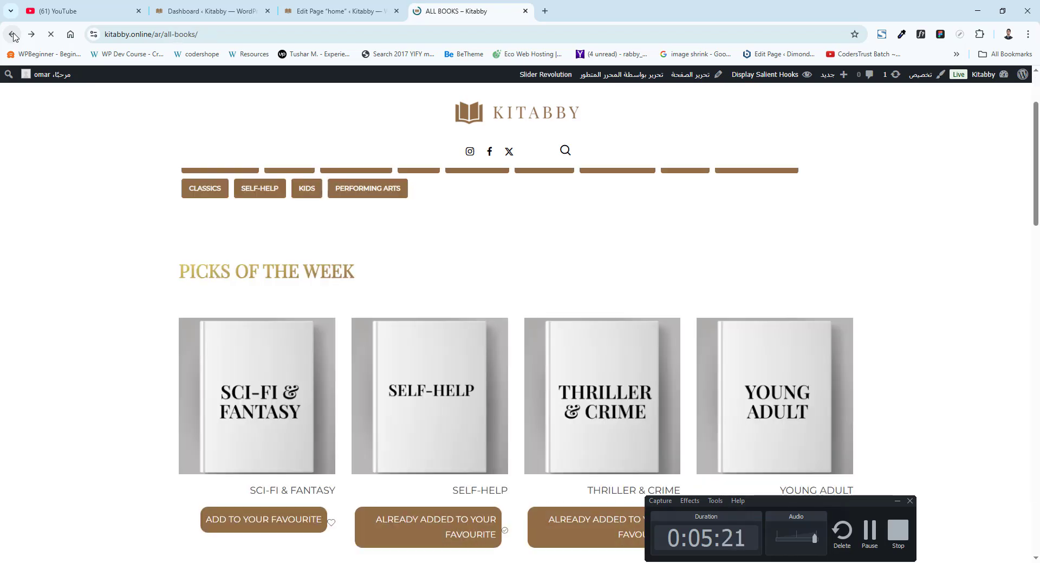
{"action": "scroll", "coordinate": [698, 167], "scroll_direction": "up", "scroll_amount": 2}
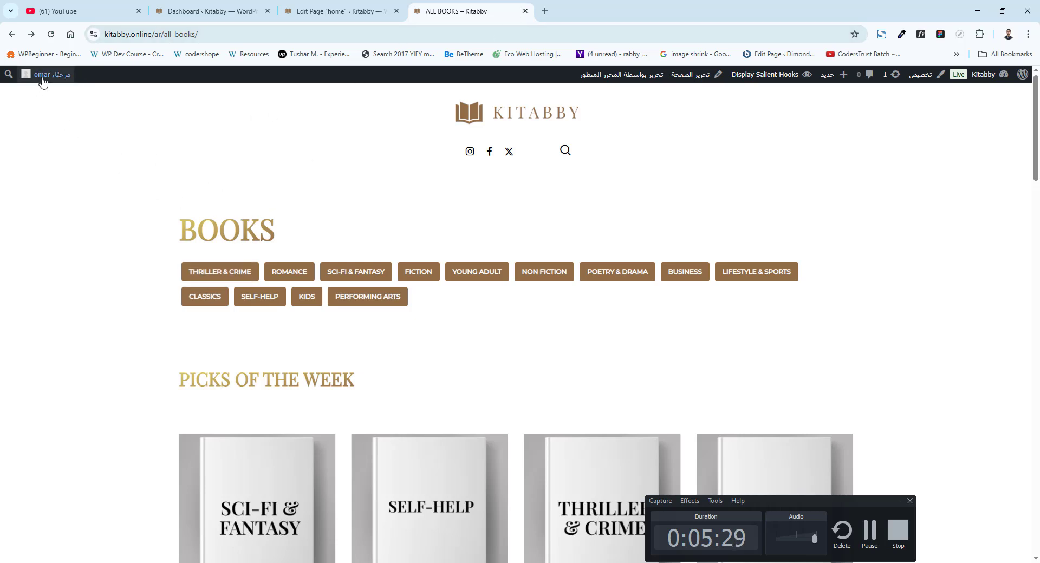
Return to the WordPress dashboard and open the site's Languages settings
{"action": "mouse_move", "coordinate": [44, 76]}
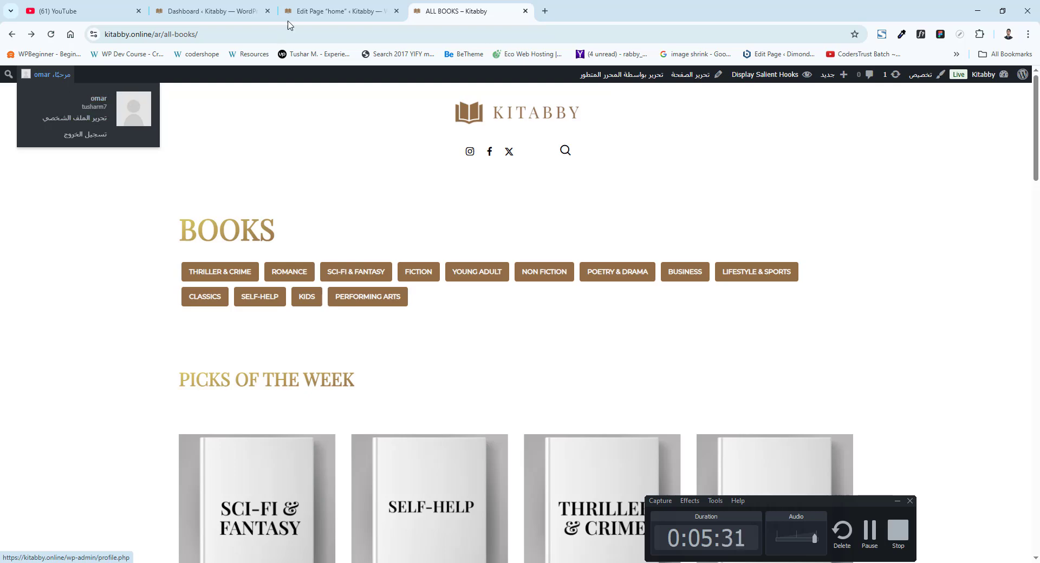
{"action": "left_click", "coordinate": [211, 11]}
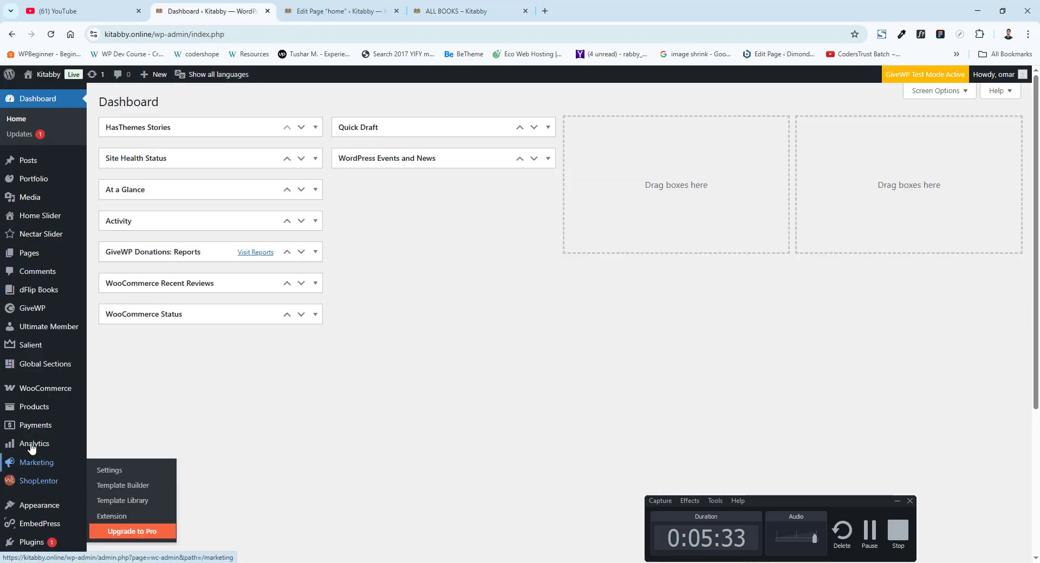
{"action": "mouse_move", "coordinate": [33, 328]}
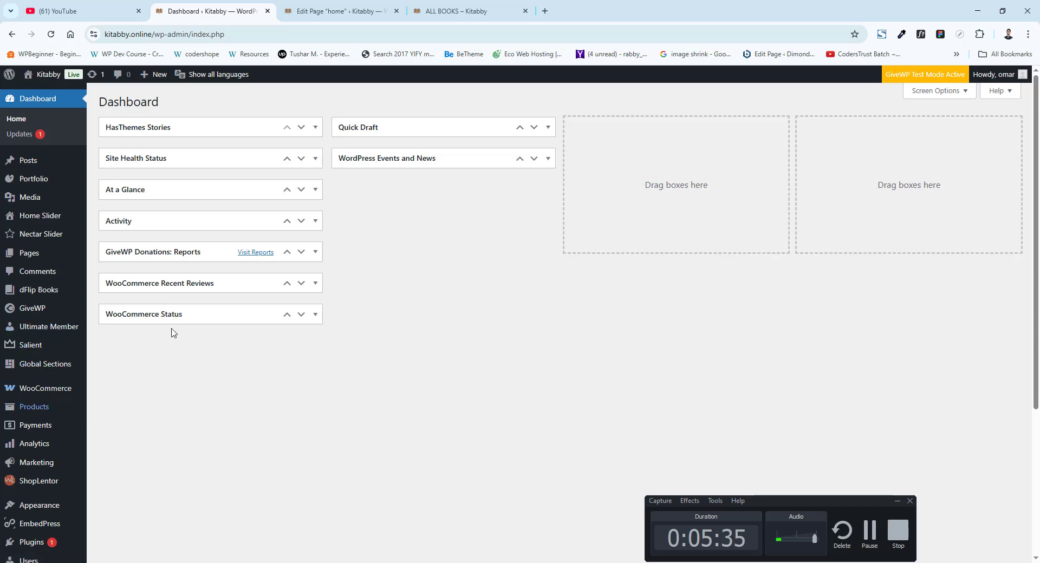
{"action": "scroll", "coordinate": [132, 401], "scroll_direction": "down", "scroll_amount": 3}
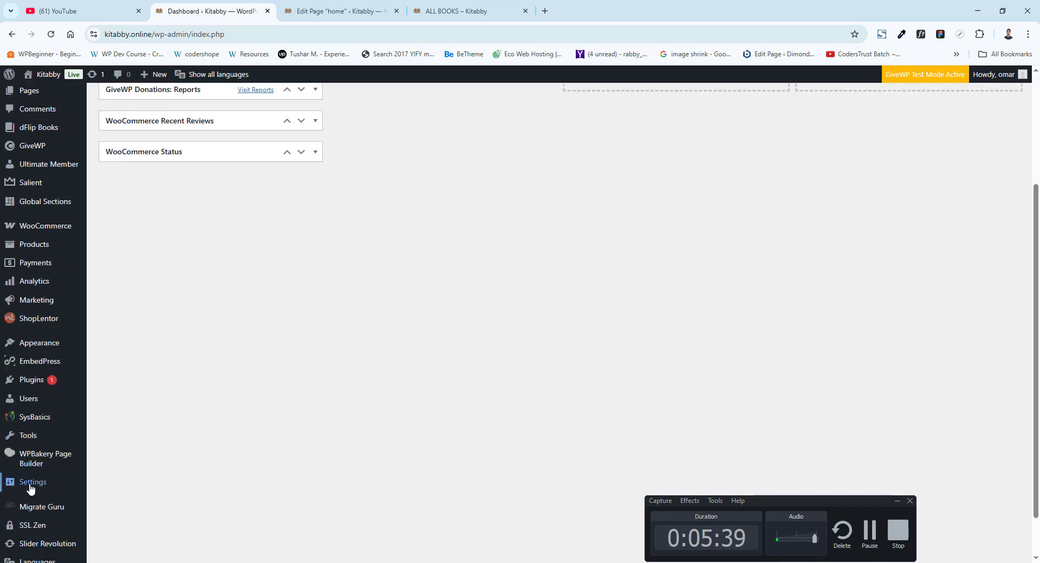
{"action": "scroll", "coordinate": [32, 506], "scroll_direction": "down", "scroll_amount": 1}
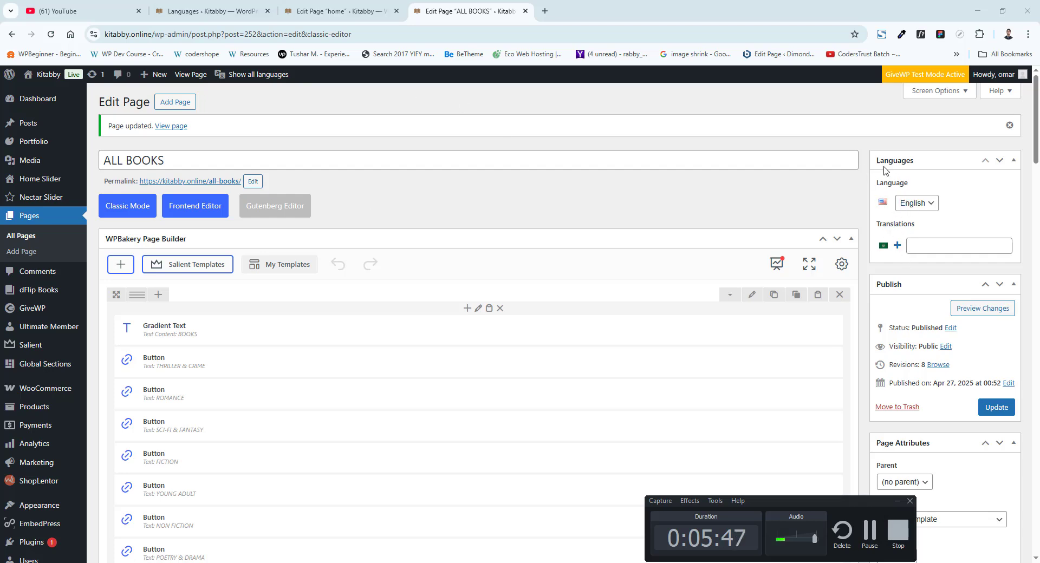
View the live version of the updated ALL BOOKS page from its editor
{"action": "left_click", "coordinate": [337, 9]}
{"action": "left_click", "coordinate": [485, 10]}
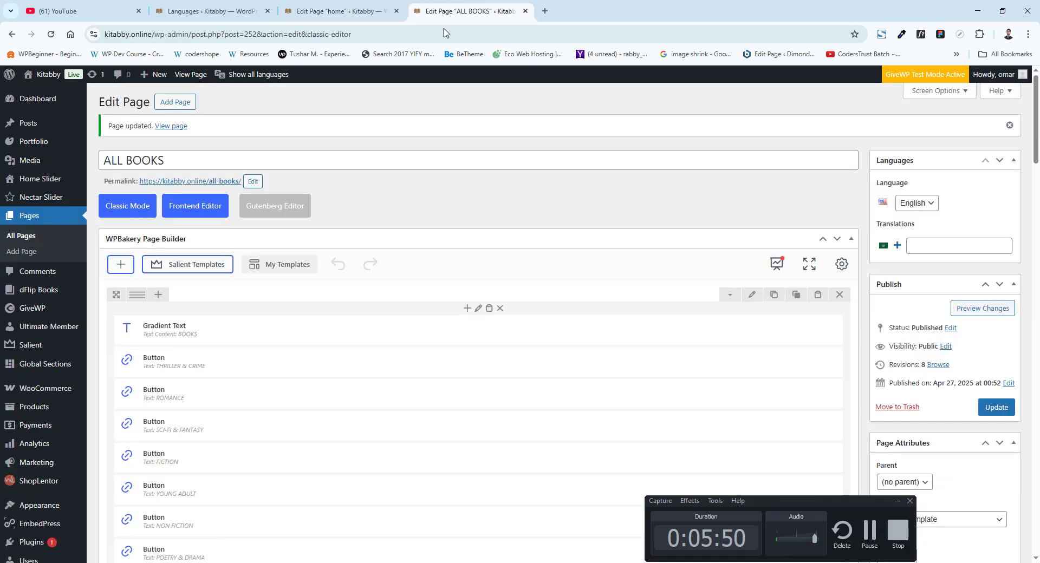
{"action": "left_click", "coordinate": [172, 127]}
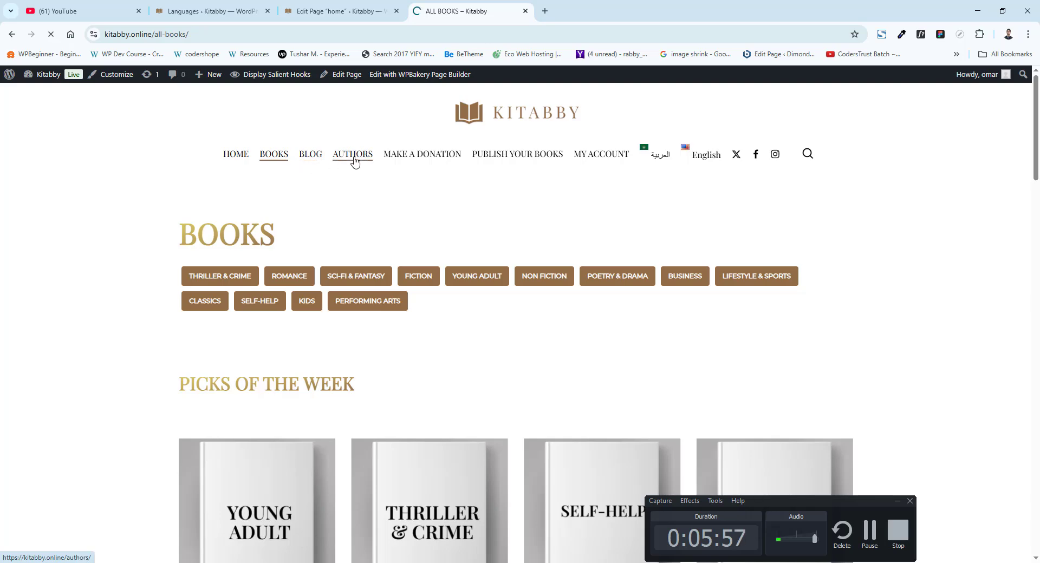
Look over the live Authors page, dismiss the translation prompt, and open the page for editing
{"action": "scroll", "coordinate": [620, 246], "scroll_direction": "down", "scroll_amount": 3}
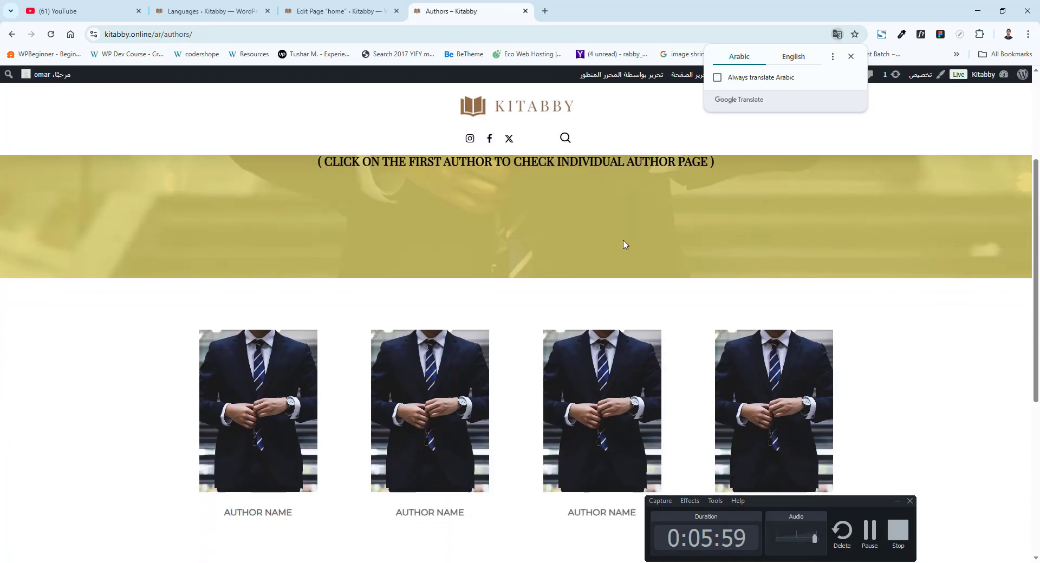
{"action": "left_click", "coordinate": [851, 56]}
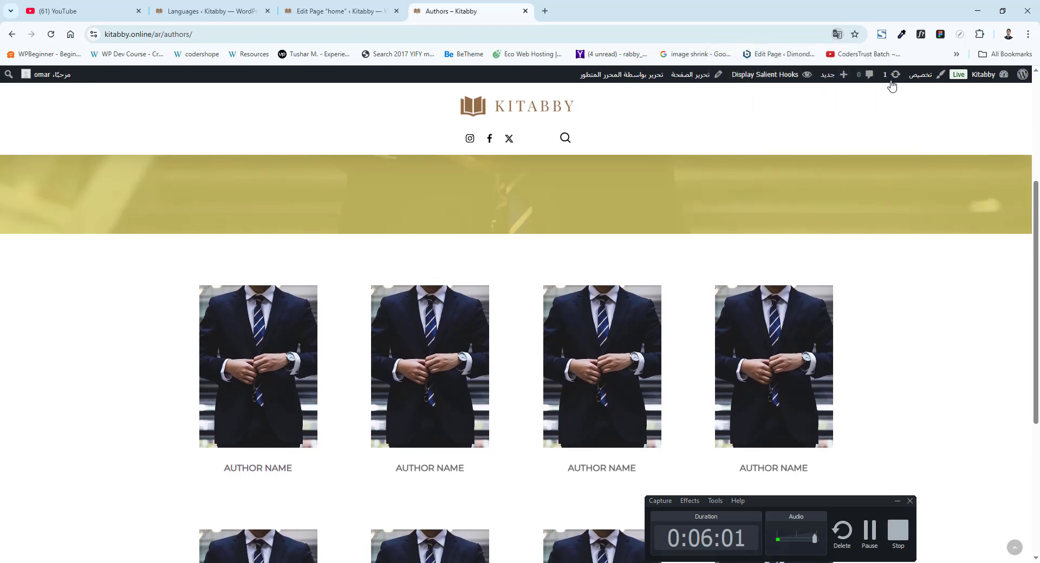
{"action": "left_click", "coordinate": [714, 80]}
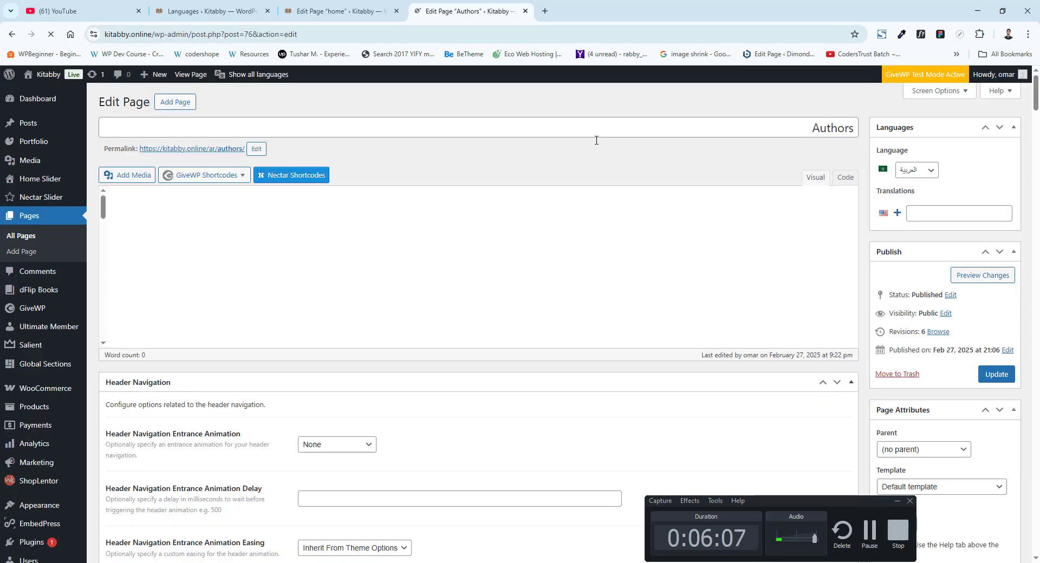
Set the Authors page's language to English and update the page
{"action": "left_click", "coordinate": [931, 173]}
{"action": "left_click", "coordinate": [823, 162]}
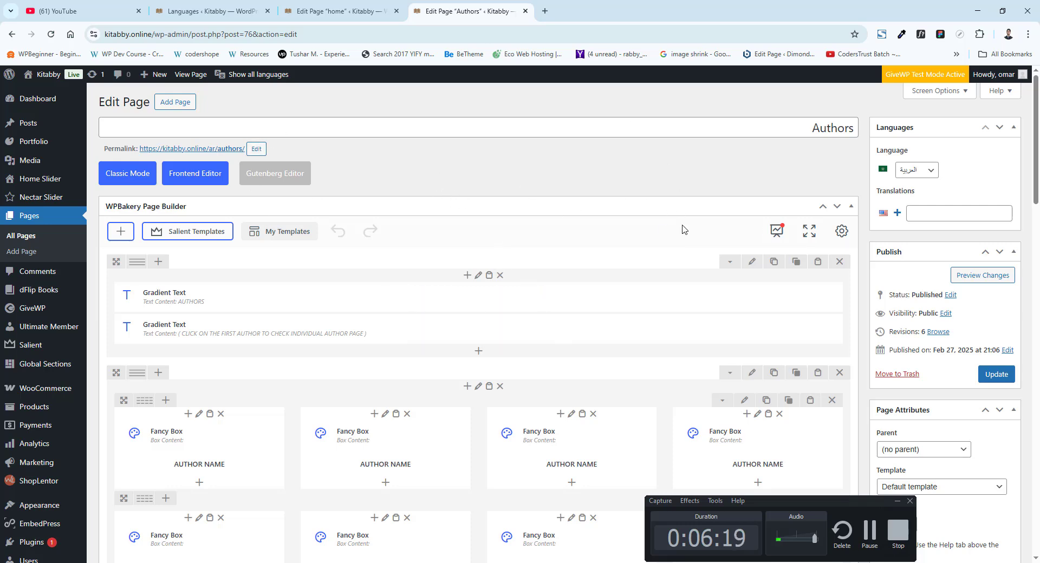
{"action": "left_click", "coordinate": [931, 172]}
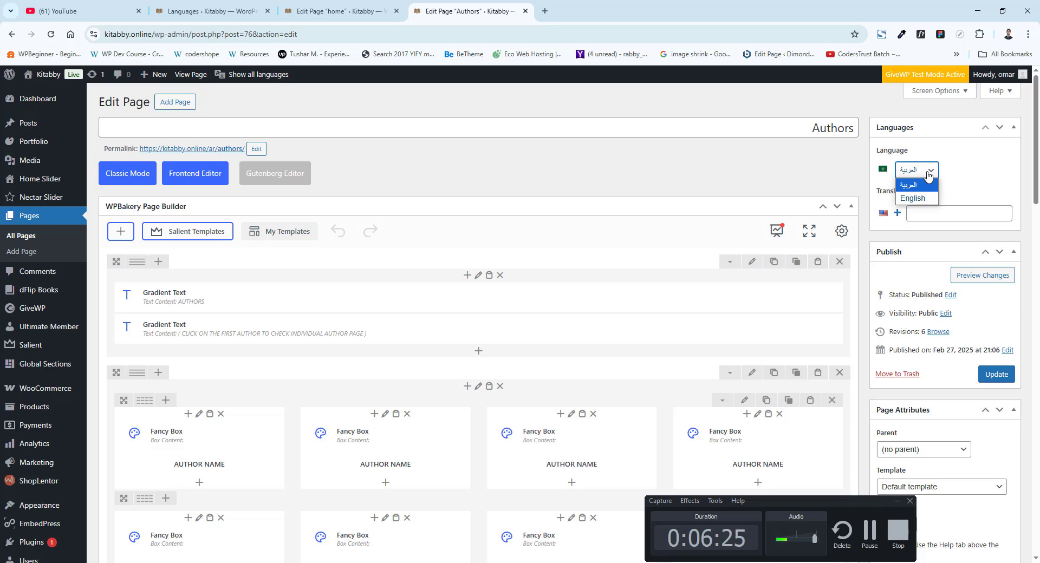
{"action": "left_click", "coordinate": [924, 199]}
{"action": "left_click", "coordinate": [620, 338]}
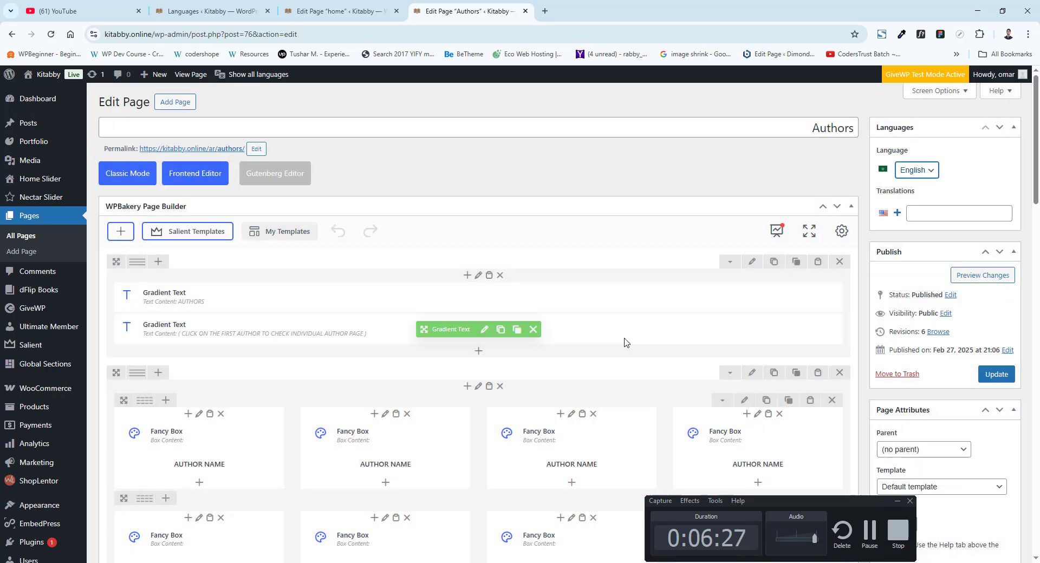
{"action": "left_click", "coordinate": [997, 374]}
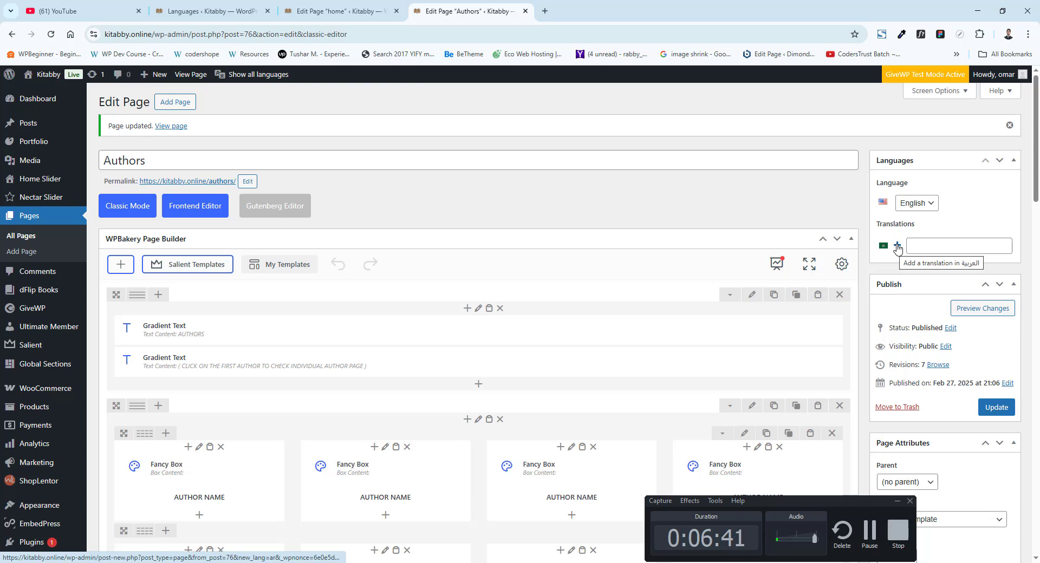
Open the live Kitabby site in a new tab from the Languages admin page and view its BOOKS page
{"action": "scroll", "coordinate": [414, 260], "scroll_direction": "down", "scroll_amount": 2}
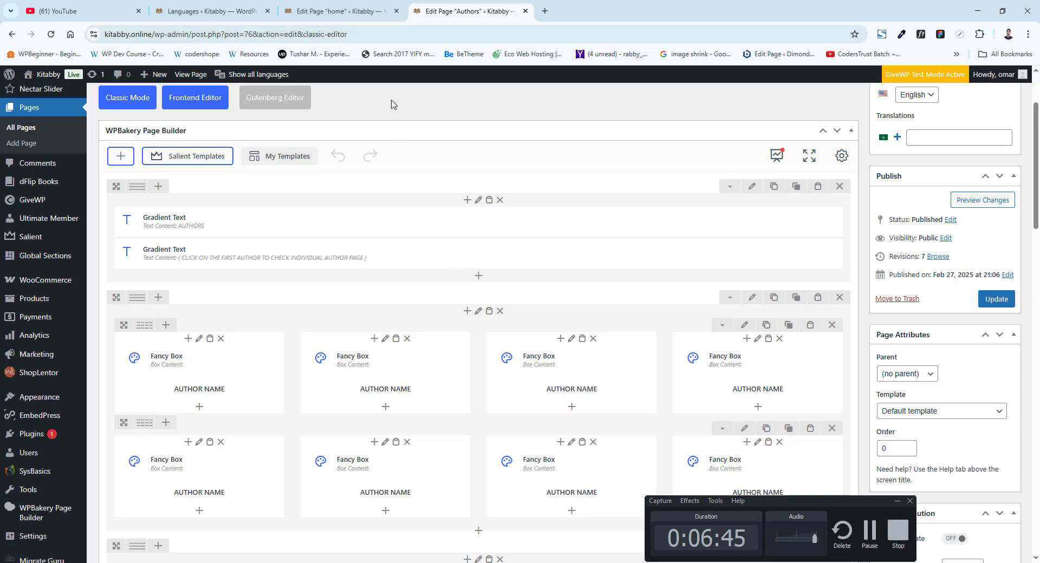
{"action": "left_click", "coordinate": [211, 10]}
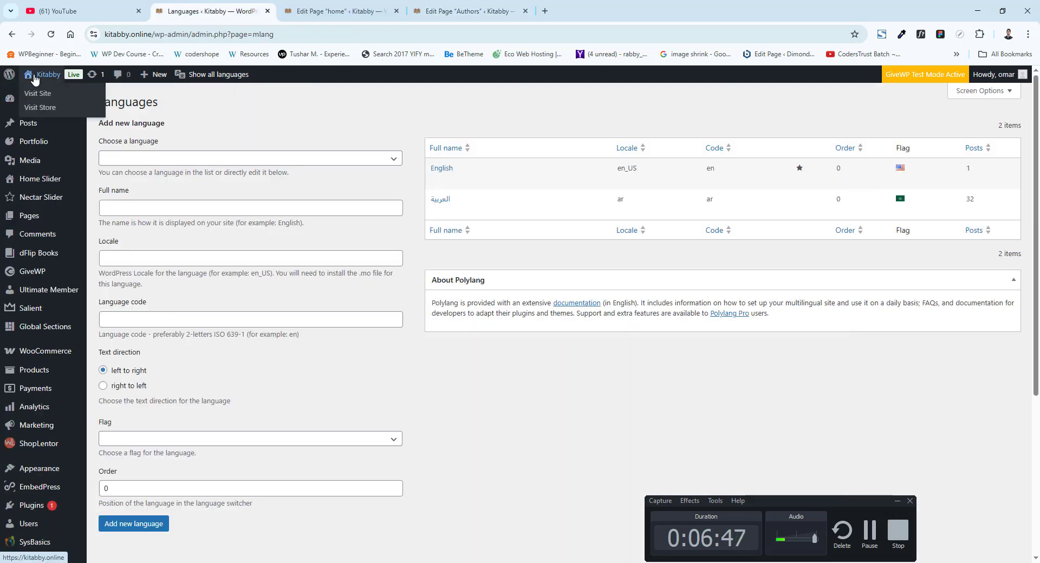
{"action": "right_click", "coordinate": [37, 93]}
{"action": "left_click", "coordinate": [54, 102]}
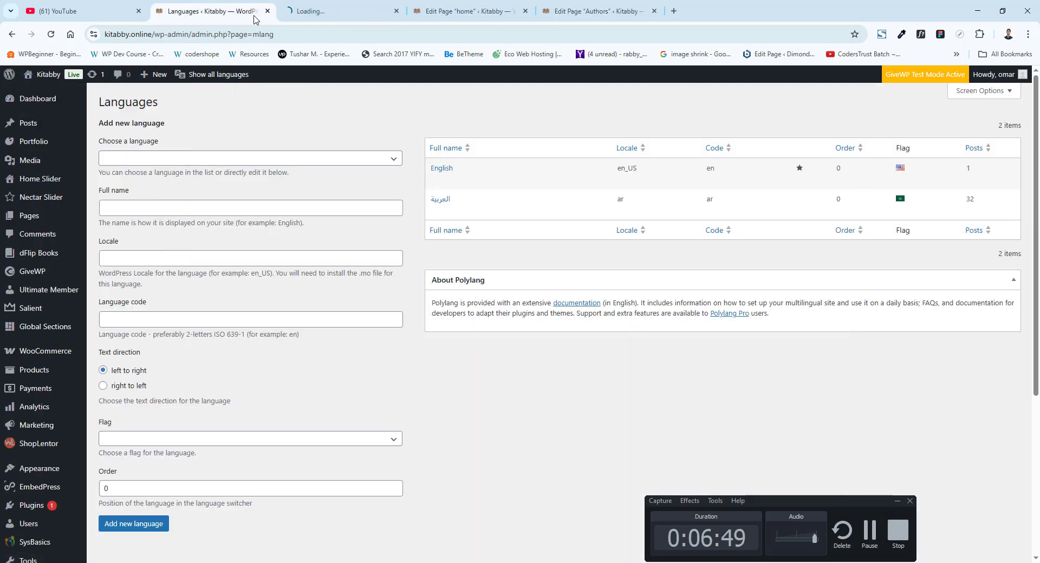
{"action": "left_click", "coordinate": [310, 9]}
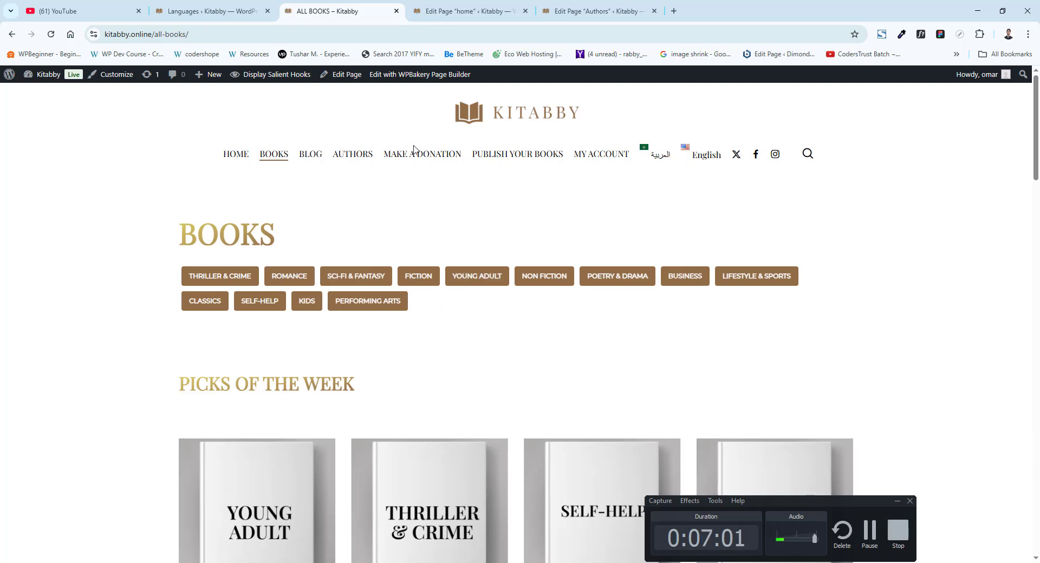
Check the live AUTHORS page and the MAKE A DONATION page, dismissing the translation prompt
{"action": "left_click", "coordinate": [348, 157]}
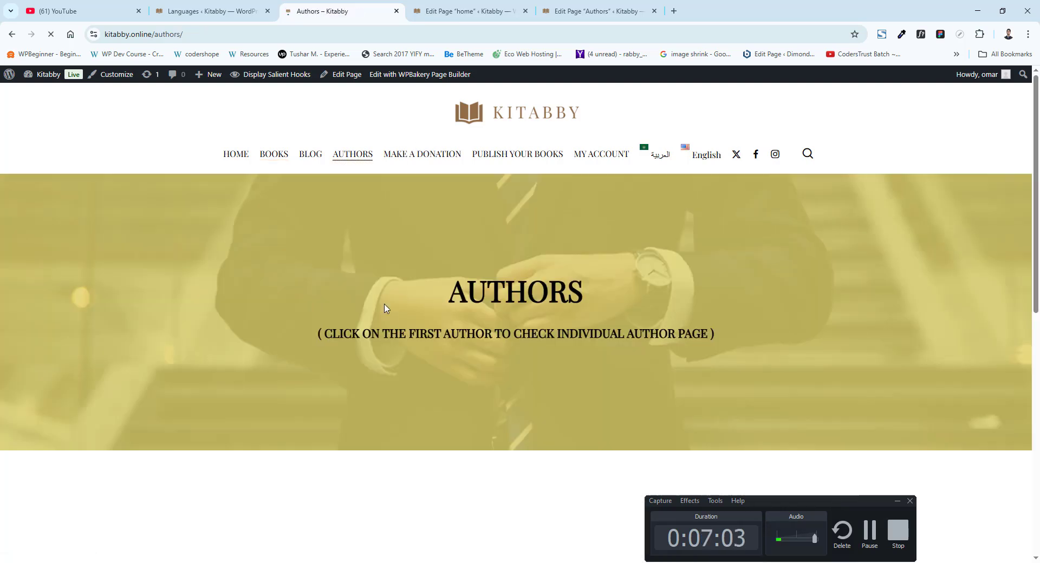
{"action": "left_click", "coordinate": [432, 155]}
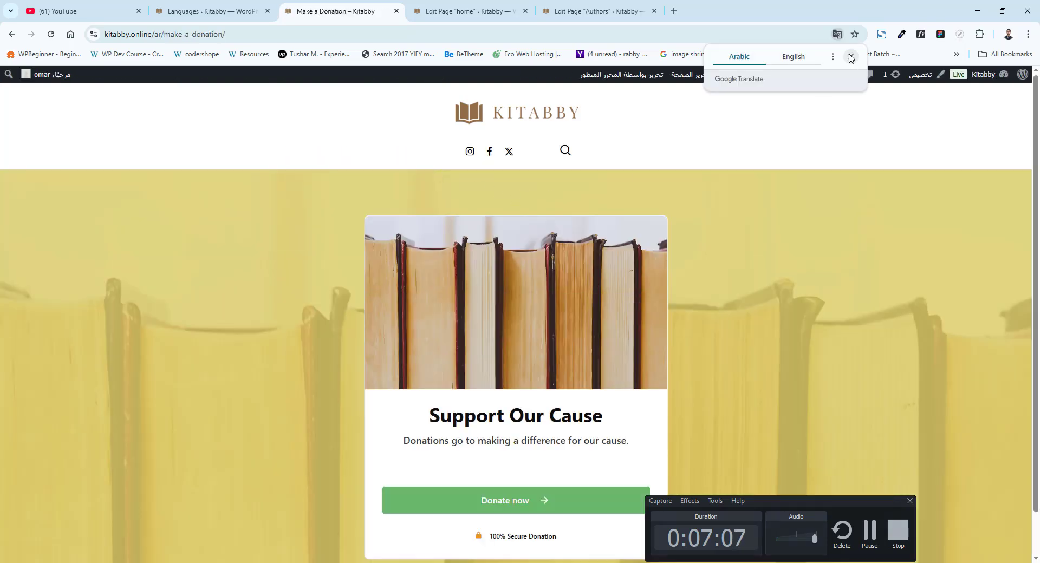
{"action": "left_click", "coordinate": [851, 56]}
Review the home page's builder sections from the reader reviews up to the Slider Revolution element
{"action": "left_click", "coordinate": [469, 10]}
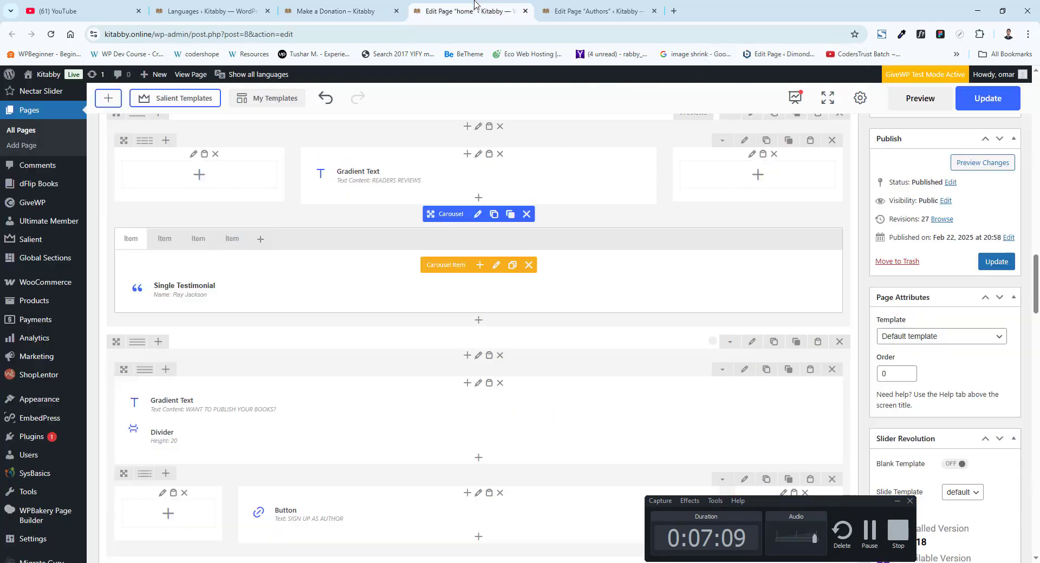
{"action": "scroll", "coordinate": [509, 184], "scroll_direction": "up", "scroll_amount": 10}
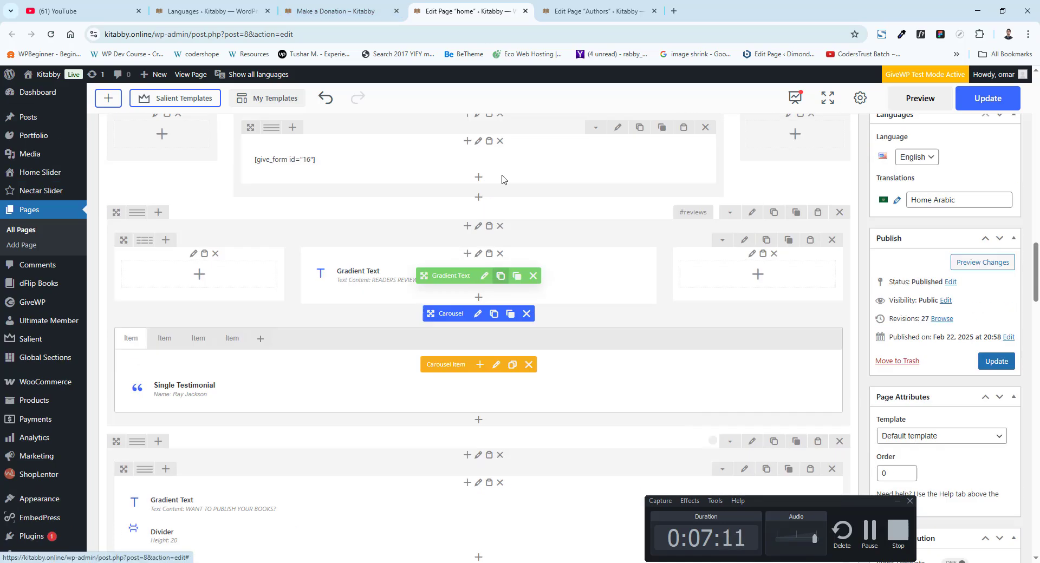
{"action": "scroll", "coordinate": [554, 246], "scroll_direction": "up", "scroll_amount": 10}
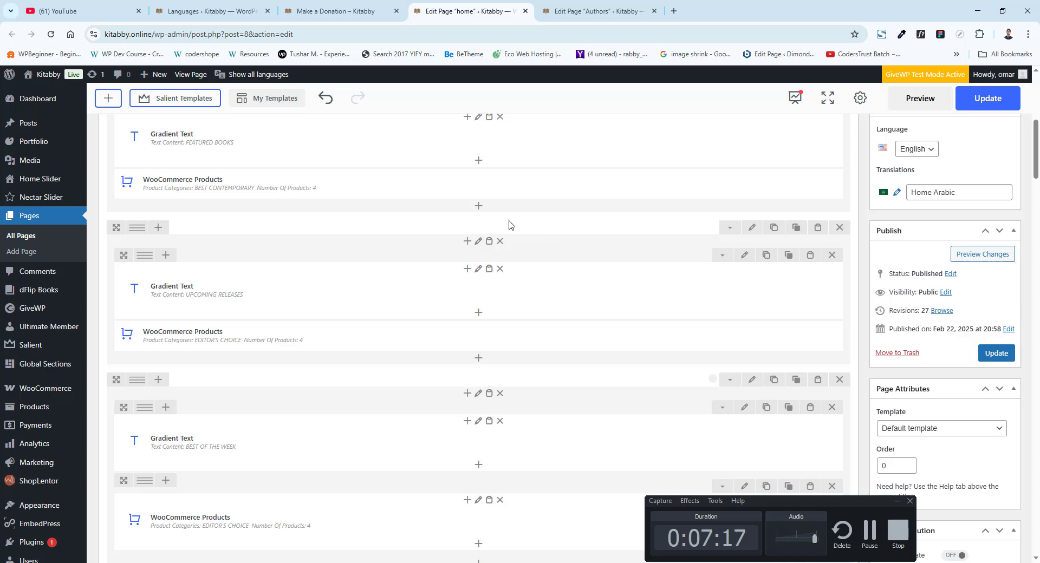
{"action": "scroll", "coordinate": [356, 238], "scroll_direction": "up", "scroll_amount": 3}
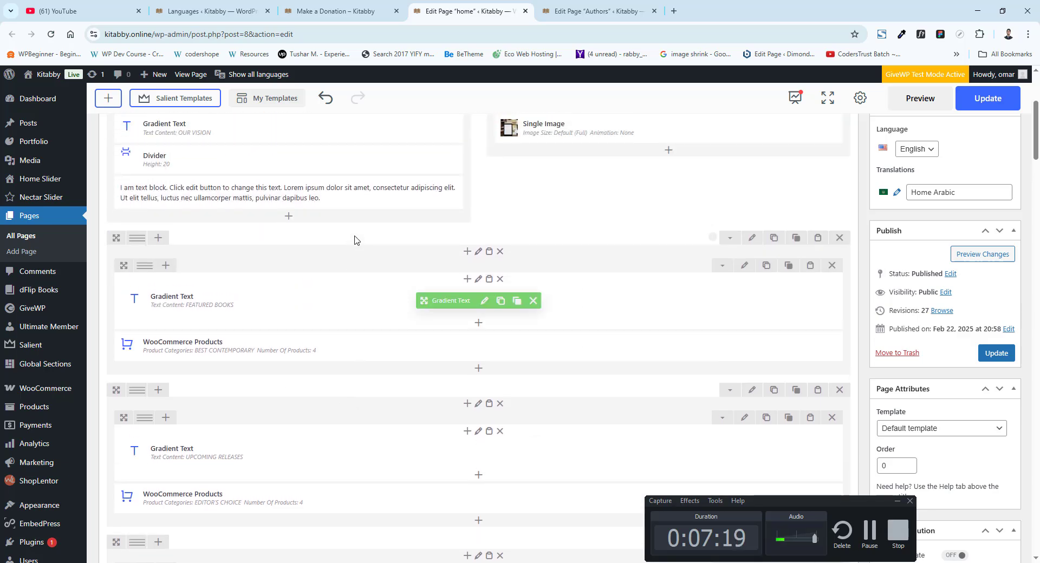
{"action": "scroll", "coordinate": [510, 256], "scroll_direction": "up", "scroll_amount": 5}
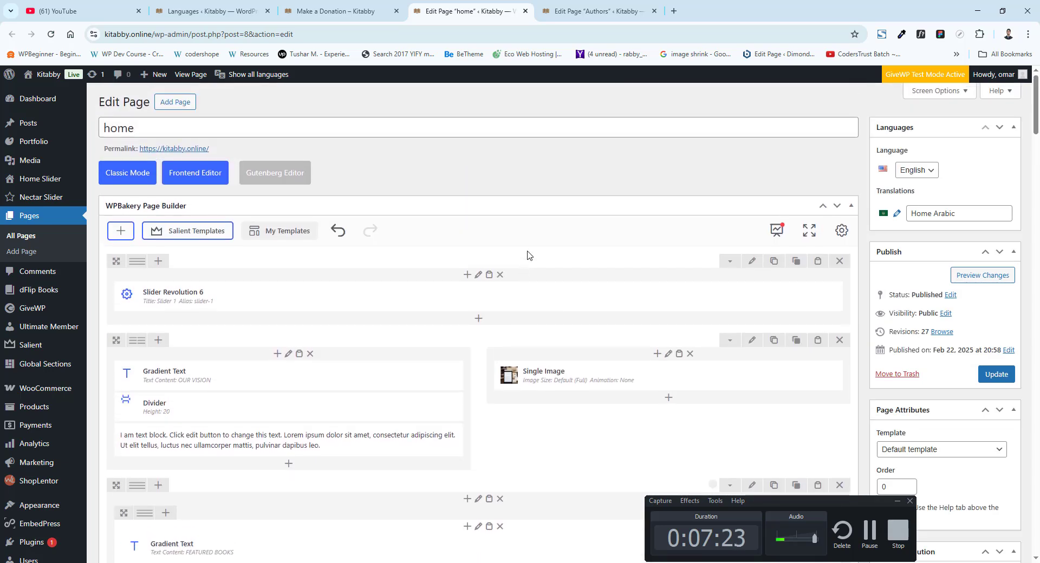
Revisit the live Make a Donation page and review the Authors page's builder layout and language settings
{"action": "left_click", "coordinate": [347, 11]}
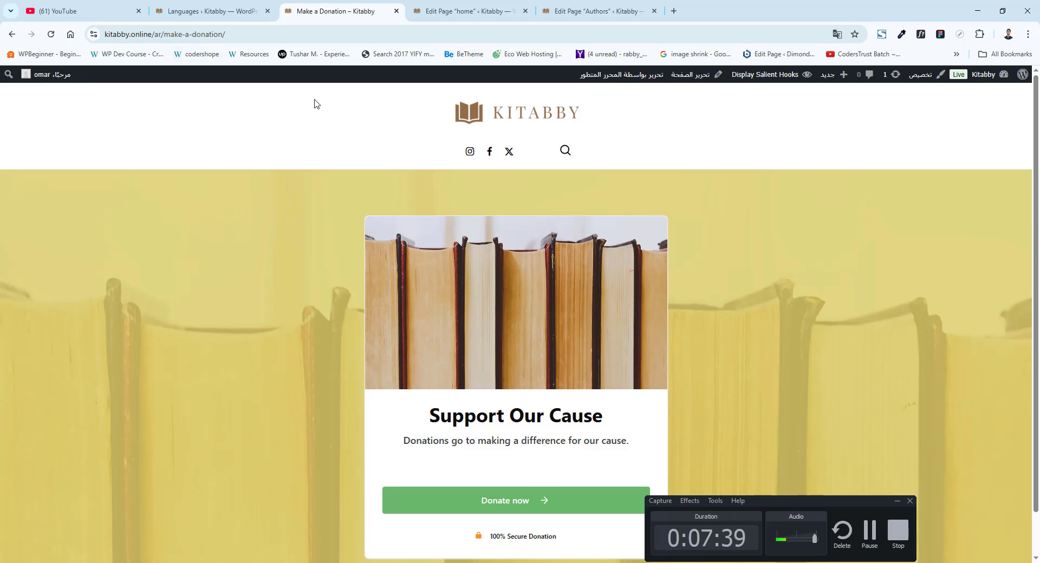
{"action": "left_click", "coordinate": [575, 11]}
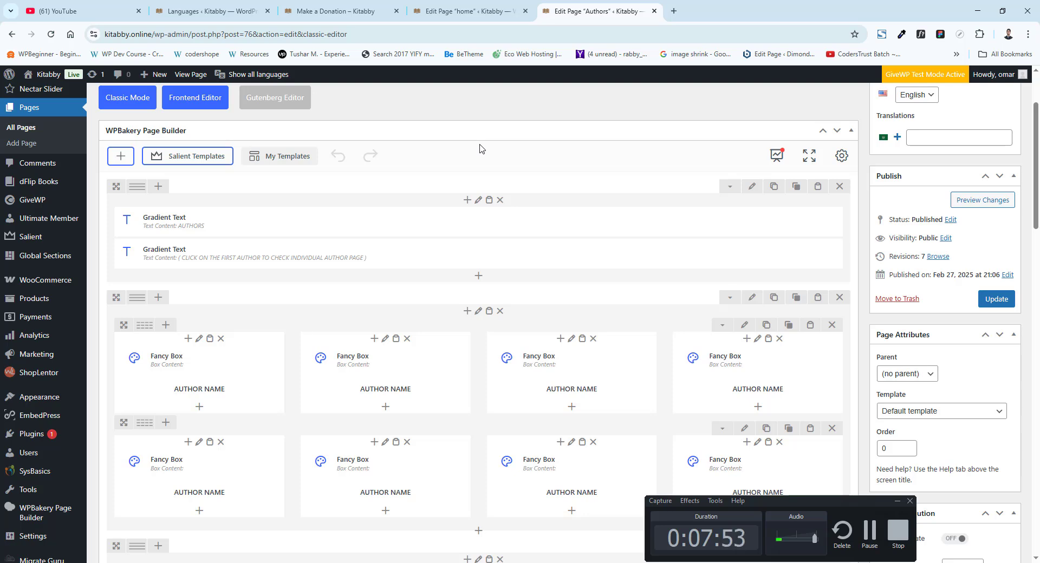
{"action": "scroll", "coordinate": [501, 163], "scroll_direction": "down", "scroll_amount": 4}
{"action": "scroll", "coordinate": [379, 227], "scroll_direction": "up", "scroll_amount": 5}
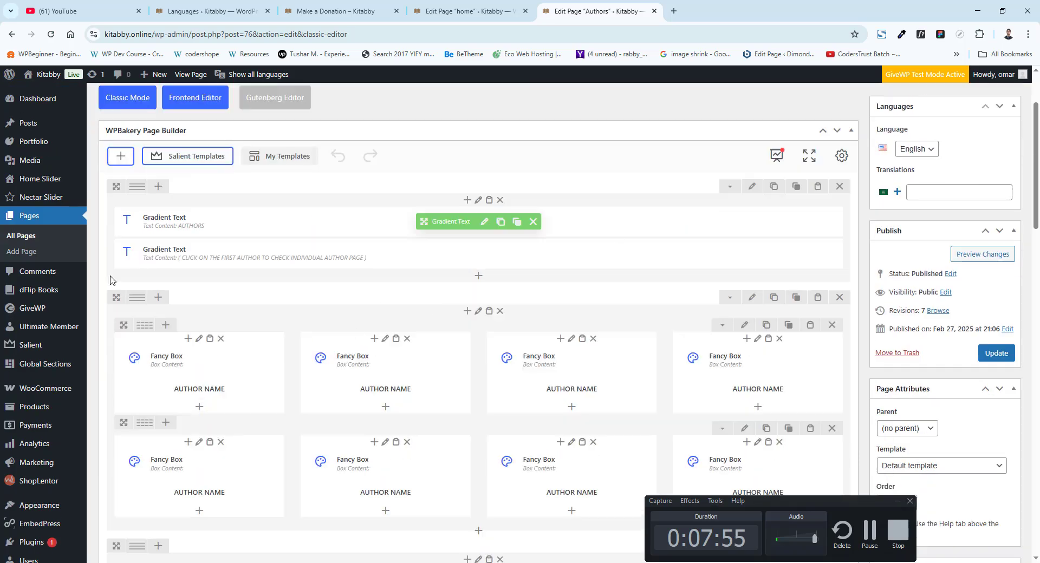
{"action": "scroll", "coordinate": [325, 228], "scroll_direction": "up", "scroll_amount": 2}
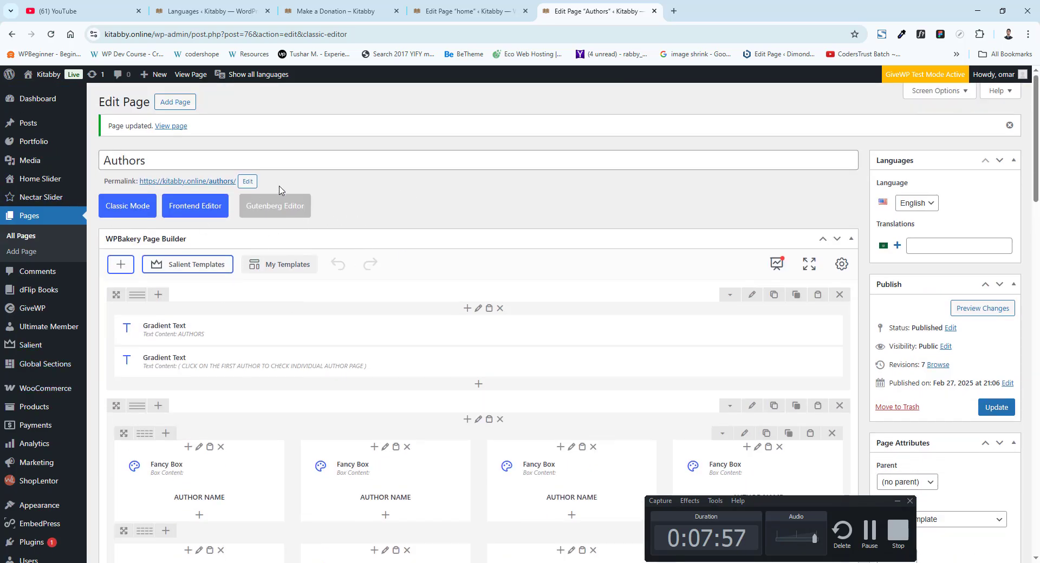
Open the Arabic homepage through the site logo on the Make a Donation page and check its content
{"action": "left_click", "coordinate": [340, 12]}
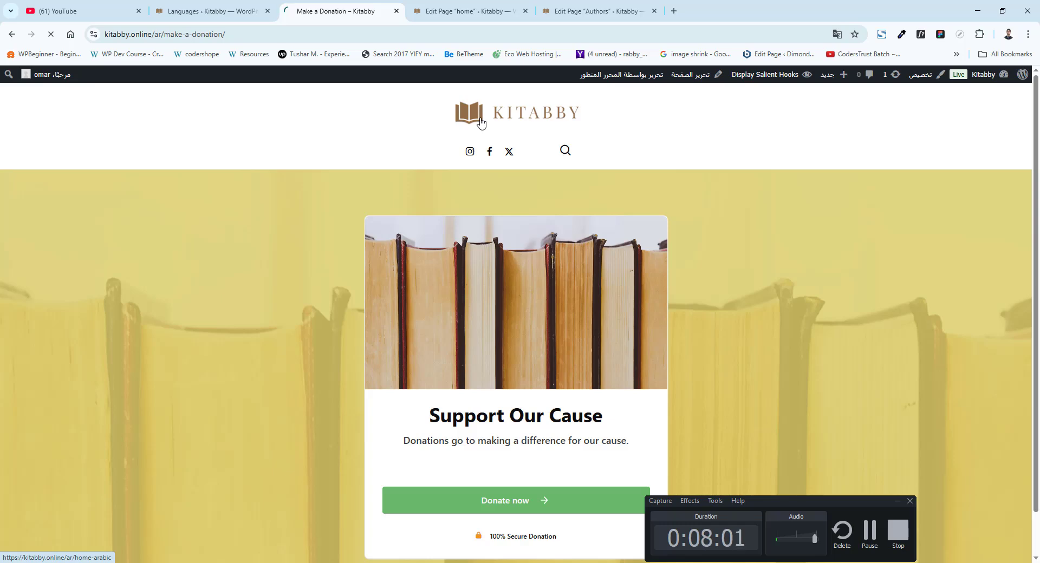
{"action": "left_click", "coordinate": [481, 124]}
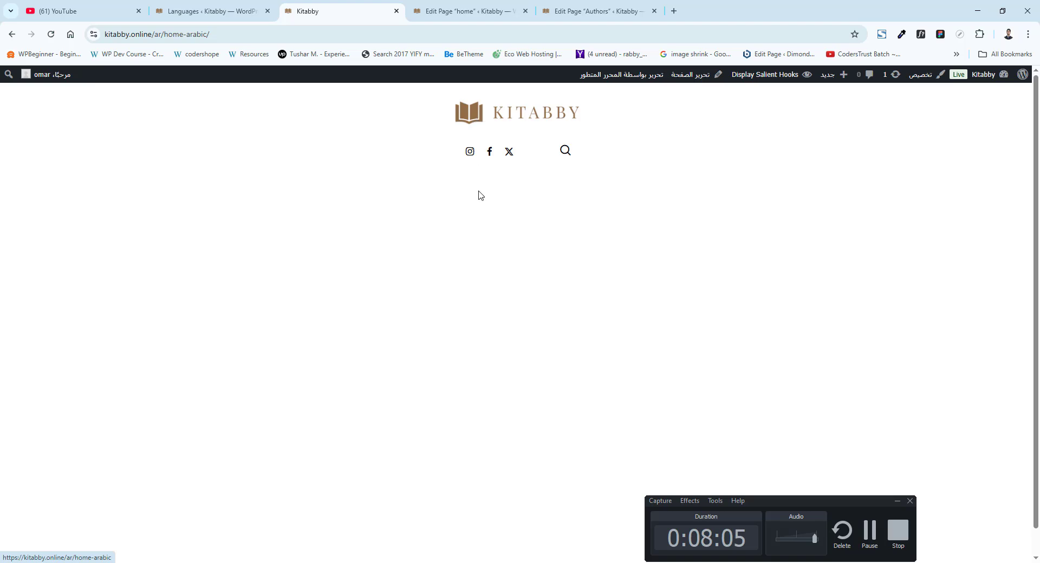
{"action": "scroll", "coordinate": [214, 352], "scroll_direction": "down", "scroll_amount": 1}
{"action": "scroll", "coordinate": [217, 353], "scroll_direction": "up", "scroll_amount": 1}
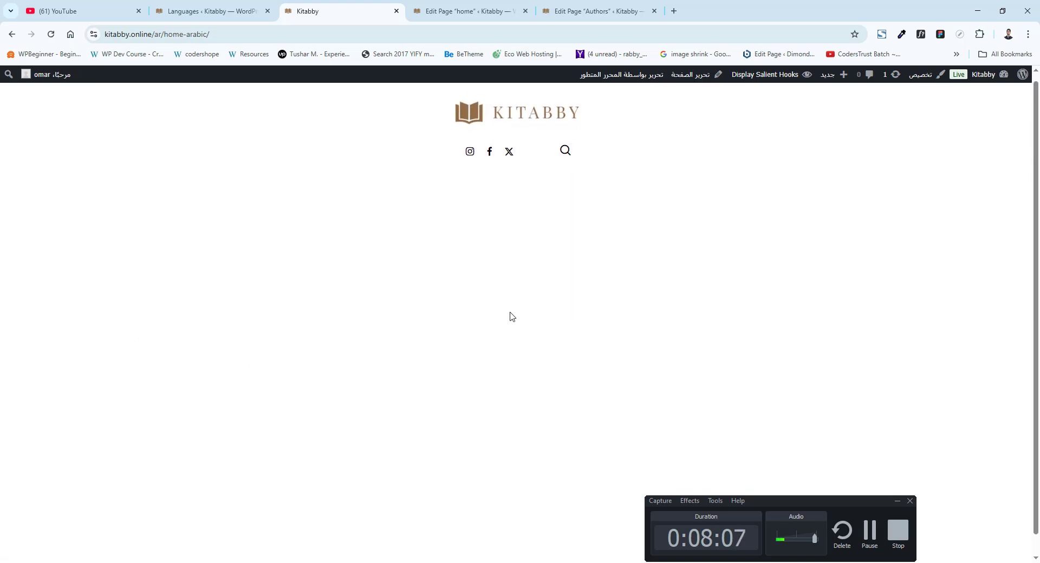
Open the Arabic homepage for editing and change its language to English, confirming the language change
{"action": "left_click", "coordinate": [700, 80]}
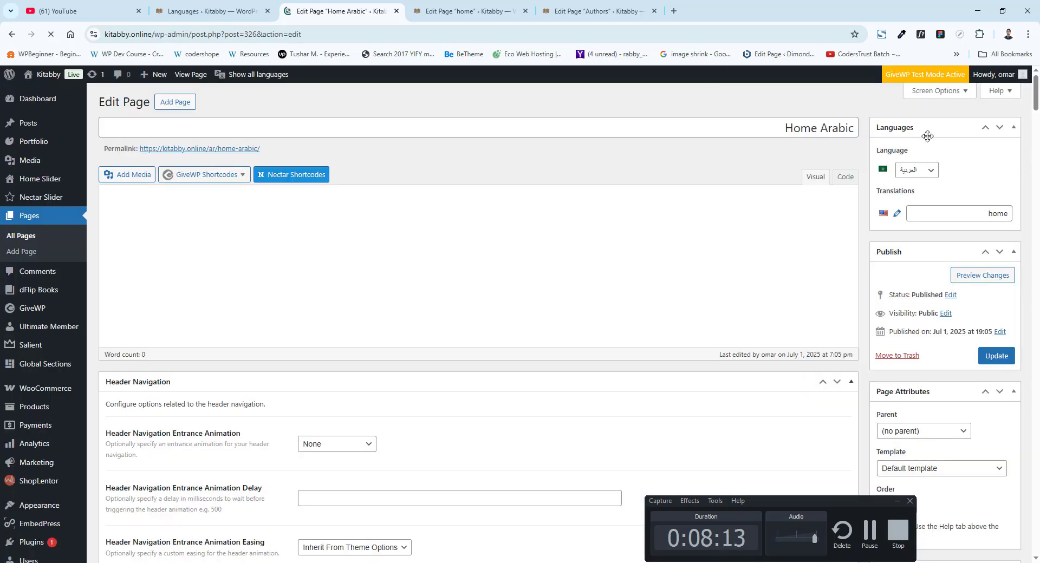
{"action": "left_click", "coordinate": [934, 173]}
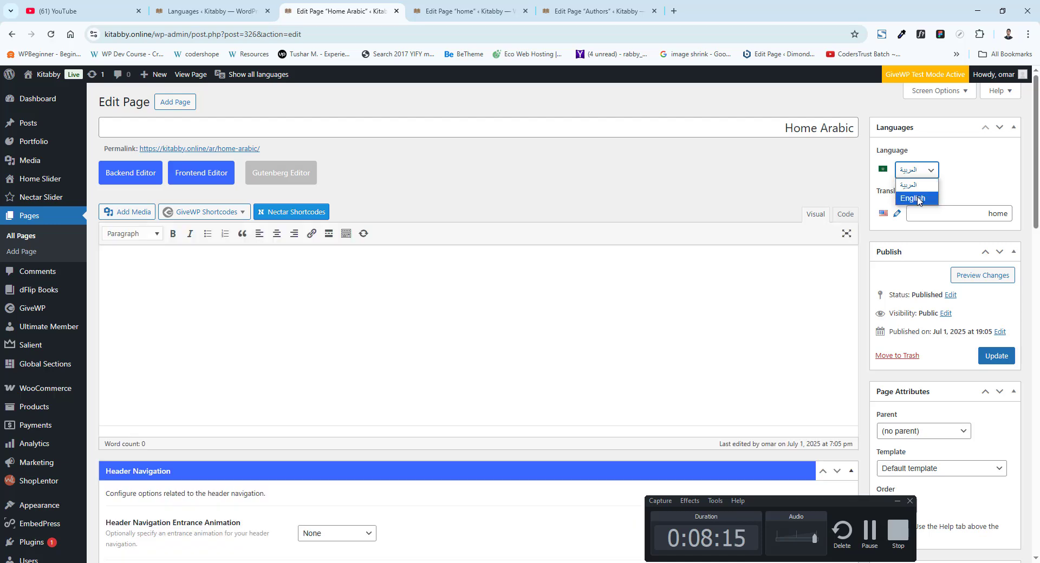
{"action": "left_click", "coordinate": [915, 196]}
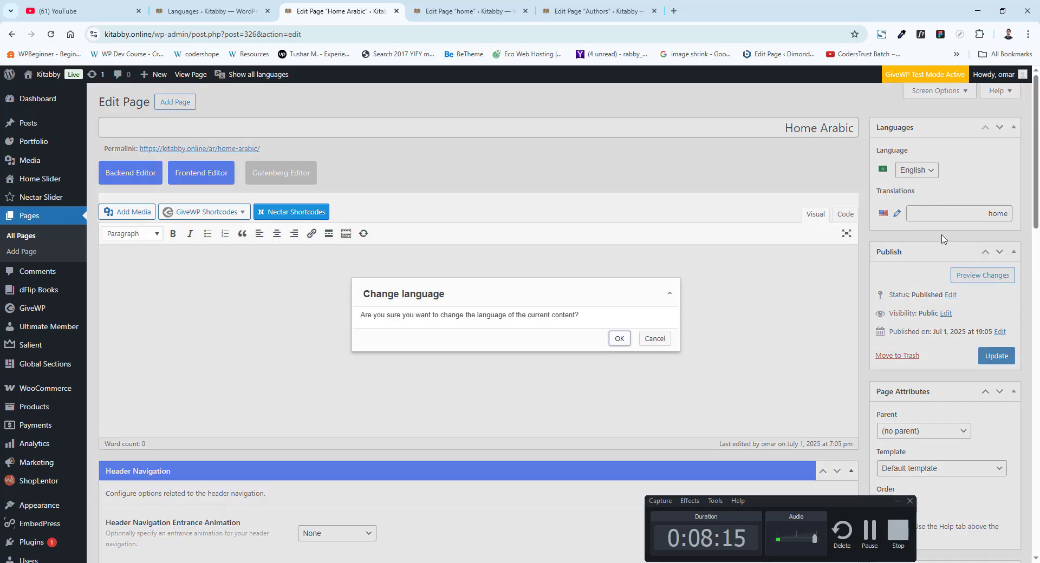
{"action": "left_click", "coordinate": [619, 339]}
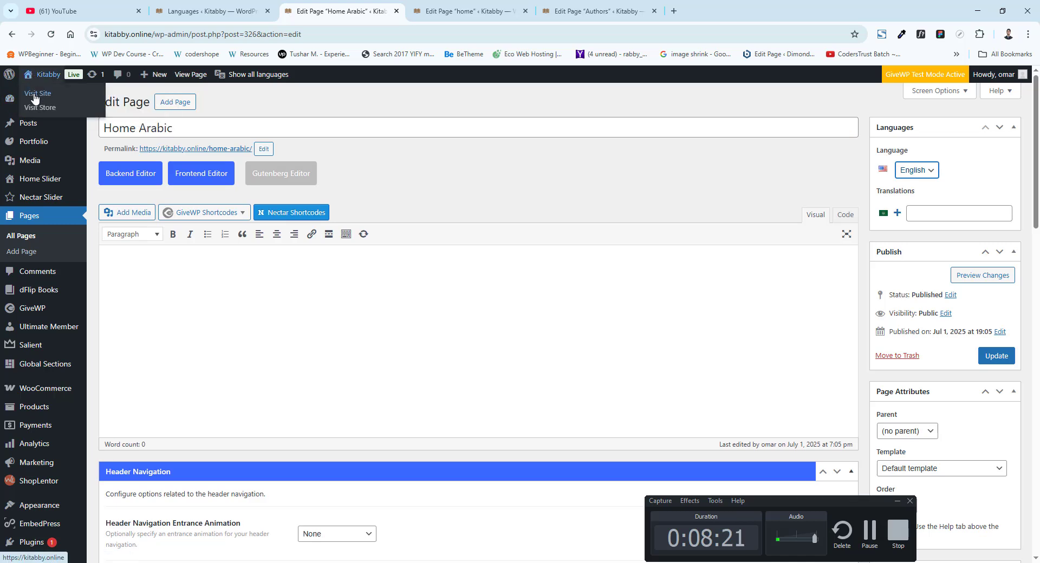
Open the live site in a separate tab, bring up its homepage for editing, and close the Home Arabic editor
{"action": "right_click", "coordinate": [34, 96]}
{"action": "left_click", "coordinate": [65, 104]}
{"action": "left_click", "coordinate": [441, 11]}
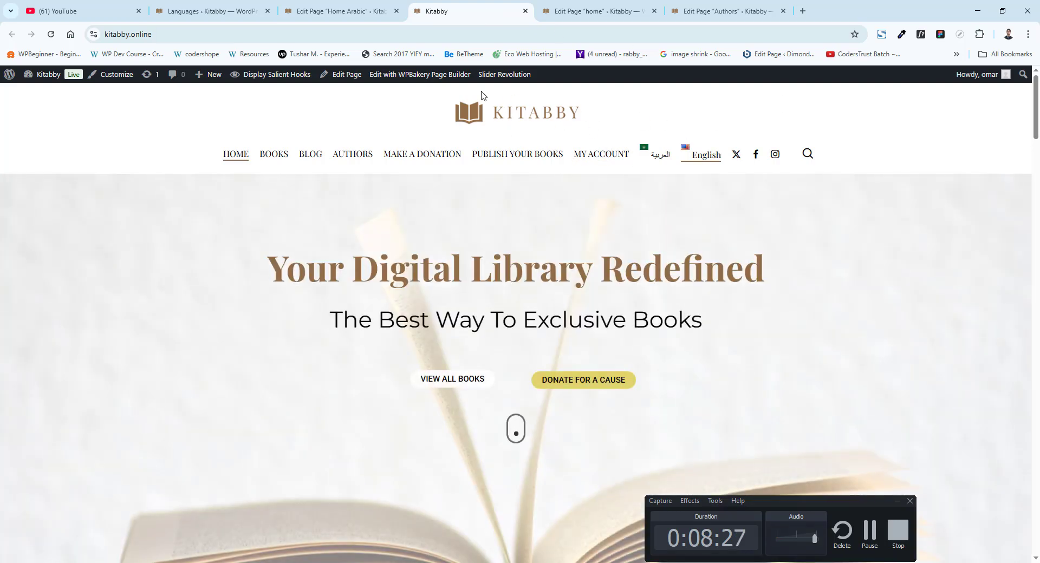
{"action": "left_click", "coordinate": [342, 74]}
{"action": "left_click", "coordinate": [341, 10]}
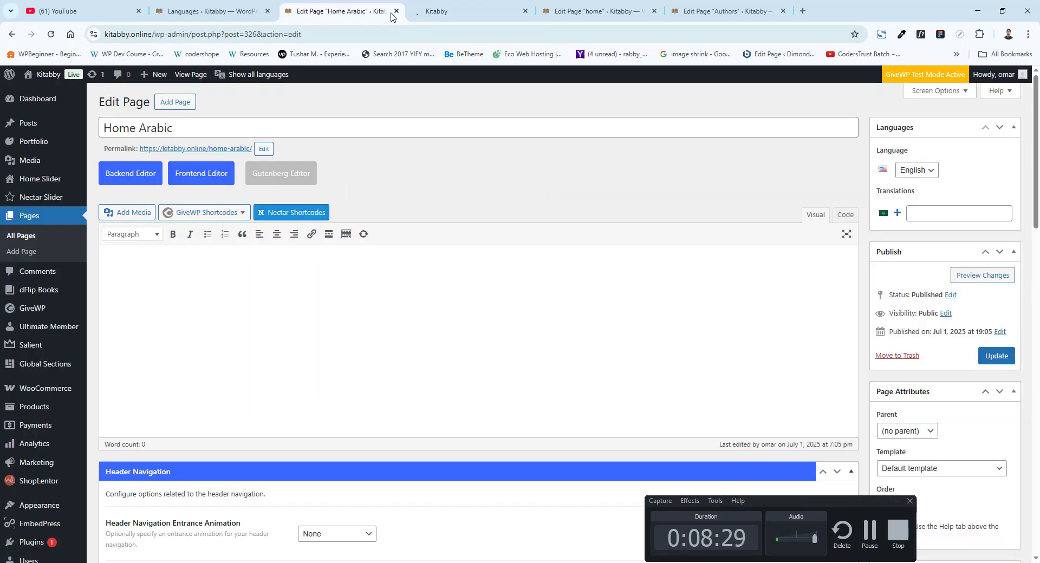
{"action": "left_click", "coordinate": [396, 11]}
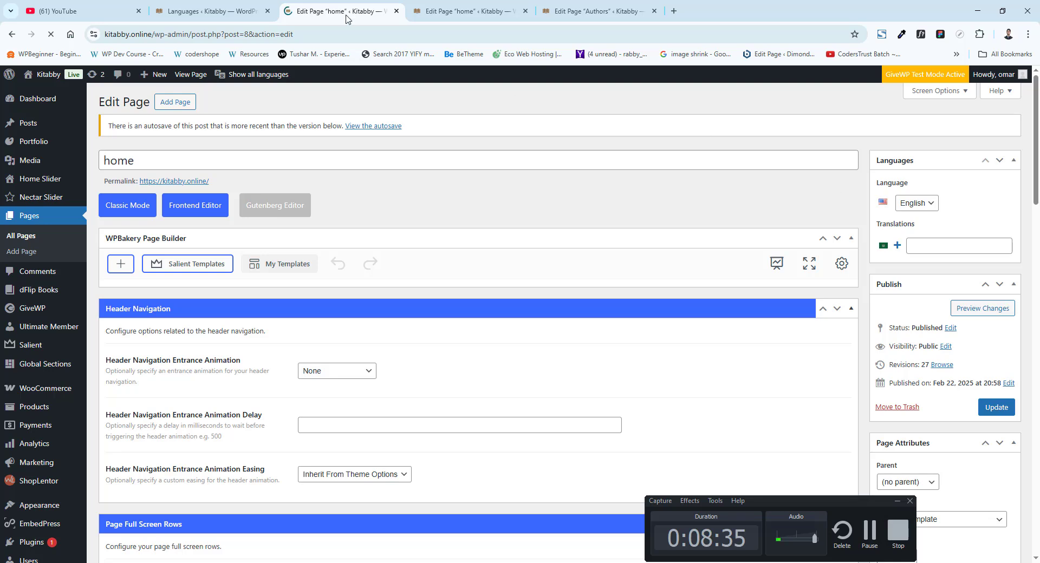
Open the live Kitabby site in another tab from the home page editor
{"action": "left_click", "coordinate": [222, 10]}
{"action": "left_click", "coordinate": [331, 10]}
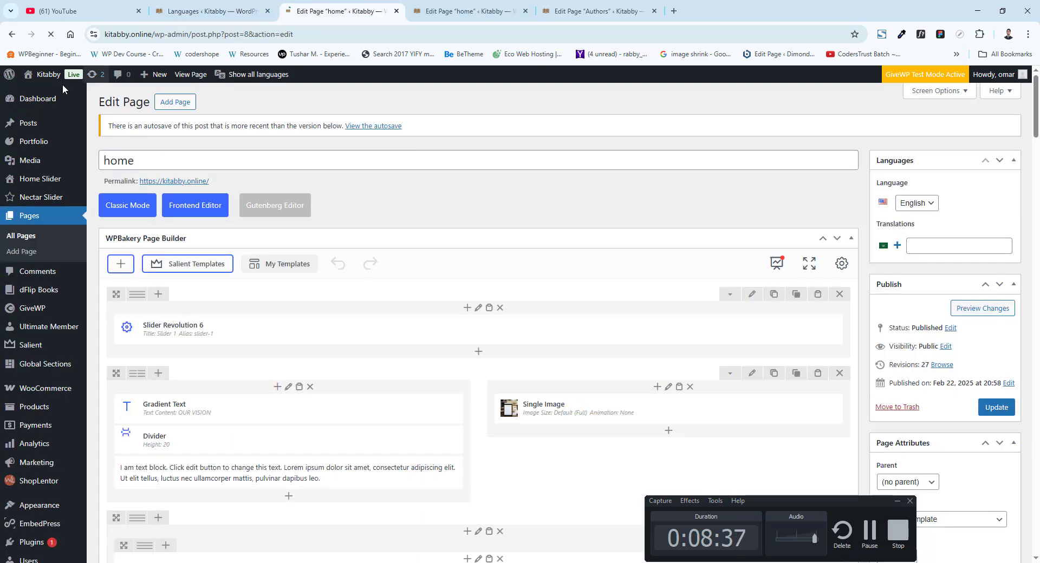
{"action": "right_click", "coordinate": [43, 93]}
{"action": "left_click", "coordinate": [82, 100]}
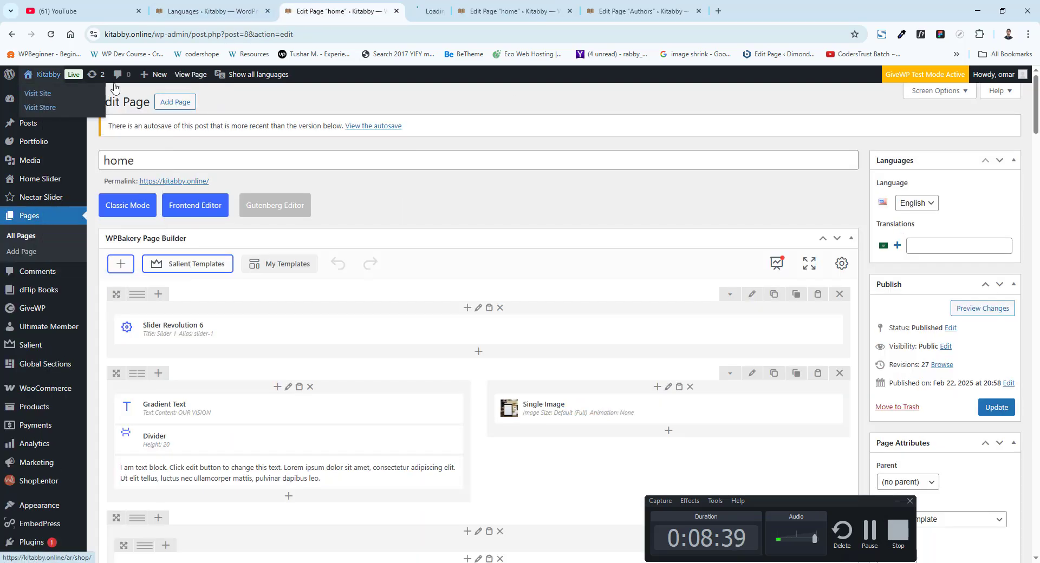
{"action": "left_click", "coordinate": [424, 5]}
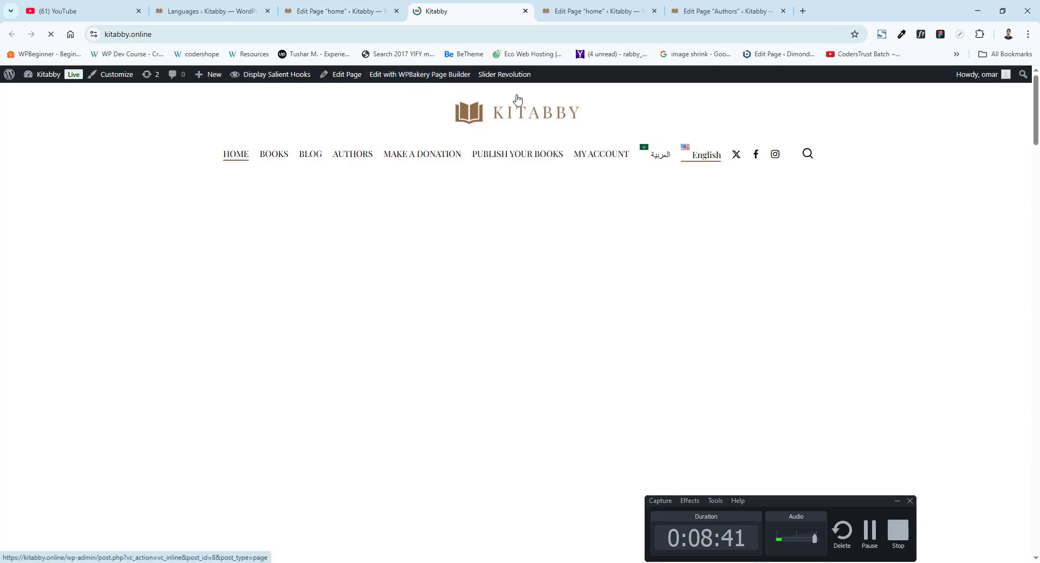
Review the live English homepage from the hero banner through the book sections to the featured authors
{"action": "scroll", "coordinate": [418, 186], "scroll_direction": "down", "scroll_amount": 6}
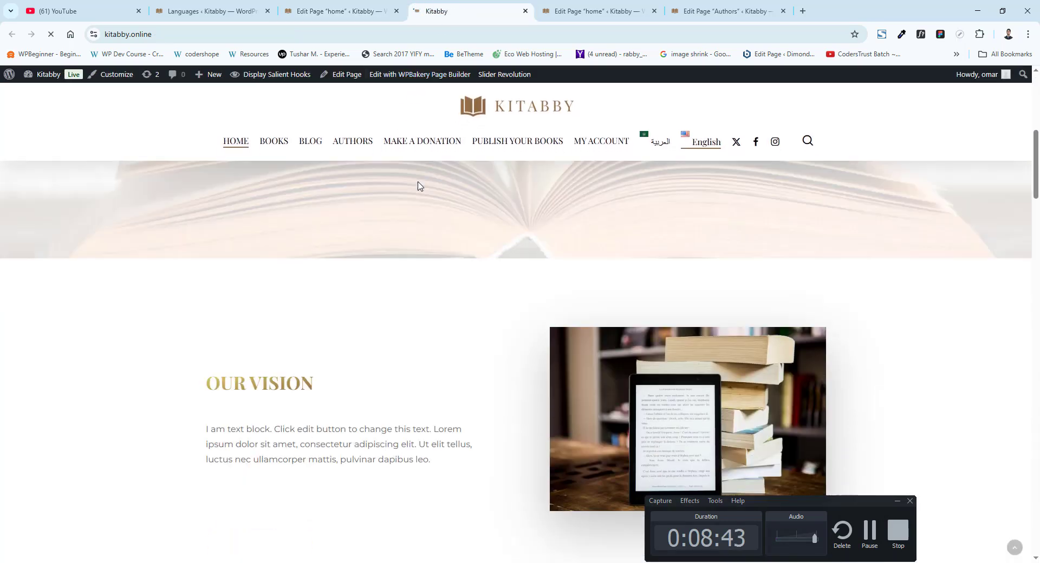
{"action": "scroll", "coordinate": [417, 187], "scroll_direction": "down", "scroll_amount": 12}
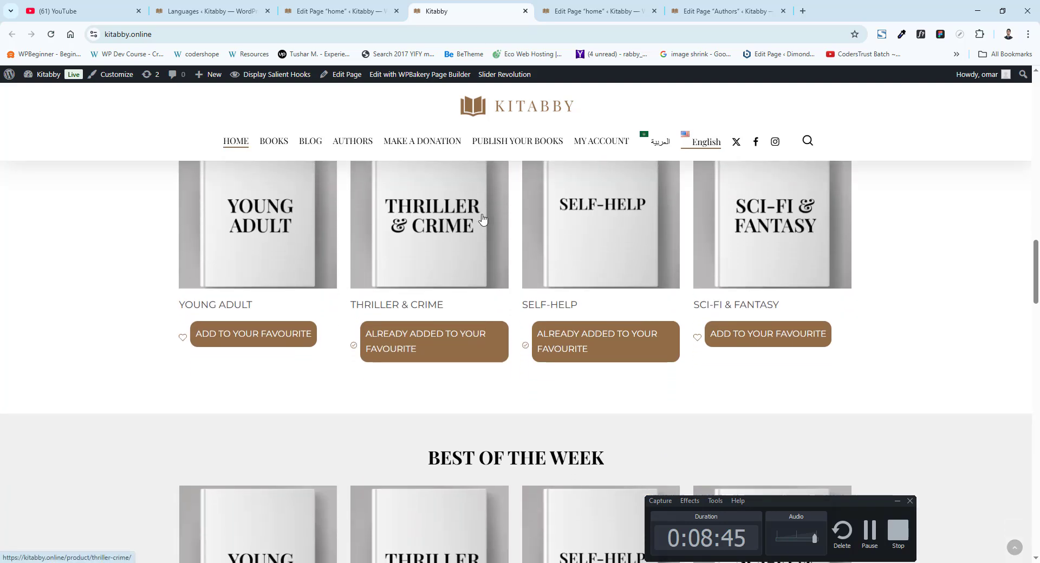
{"action": "scroll", "coordinate": [486, 265], "scroll_direction": "up", "scroll_amount": 4}
{"action": "scroll", "coordinate": [486, 266], "scroll_direction": "up", "scroll_amount": 9}
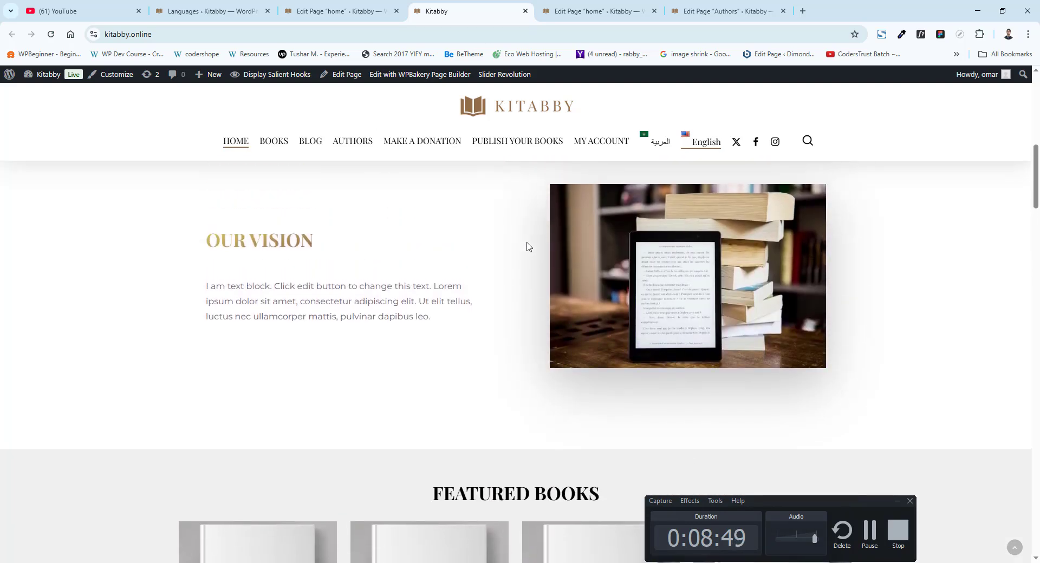
{"action": "scroll", "coordinate": [620, 260], "scroll_direction": "down", "scroll_amount": 6}
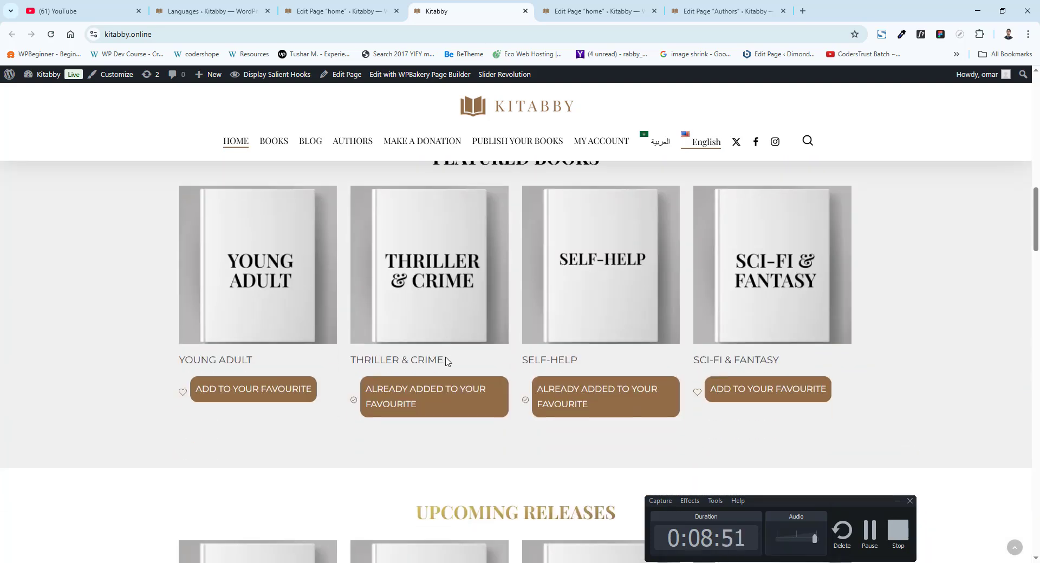
{"action": "scroll", "coordinate": [447, 362], "scroll_direction": "down", "scroll_amount": 10}
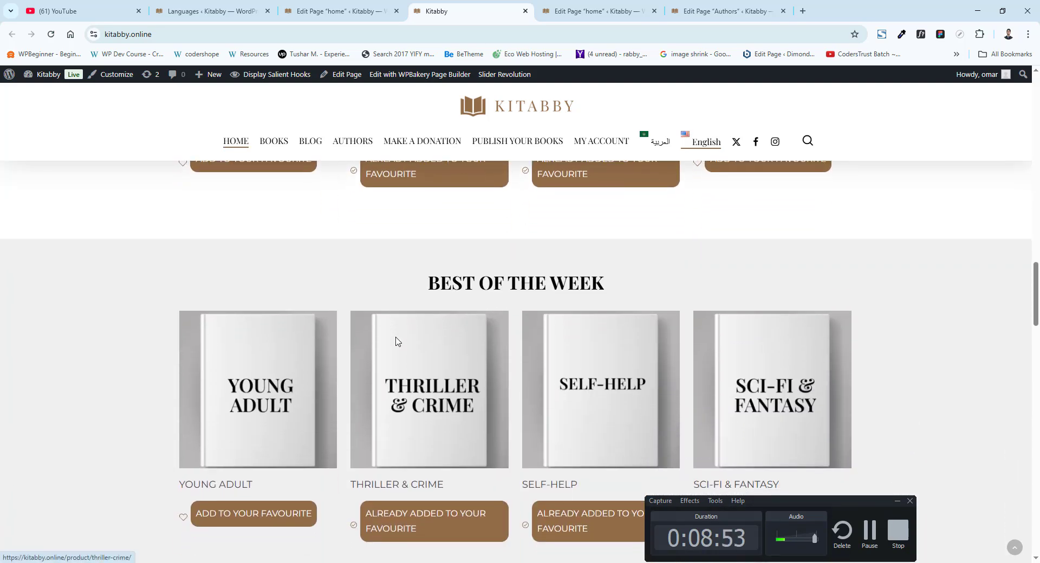
{"action": "scroll", "coordinate": [397, 342], "scroll_direction": "down", "scroll_amount": 18}
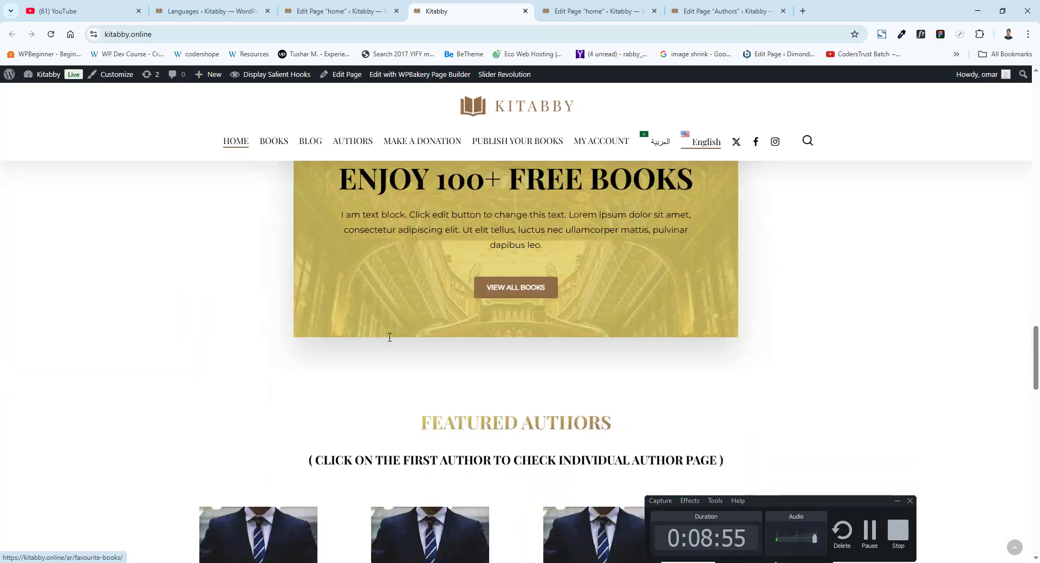
{"action": "scroll", "coordinate": [385, 365], "scroll_direction": "up", "scroll_amount": 10}
{"action": "scroll", "coordinate": [382, 365], "scroll_direction": "up", "scroll_amount": 20}
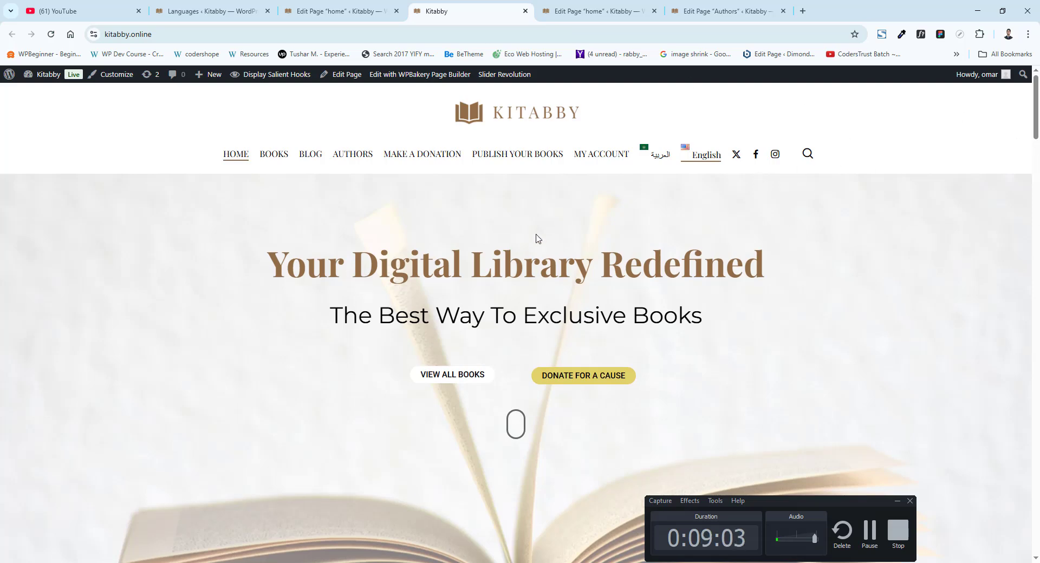
{"action": "scroll", "coordinate": [318, 301], "scroll_direction": "down", "scroll_amount": 15}
{"action": "scroll", "coordinate": [397, 308], "scroll_direction": "down", "scroll_amount": 10}
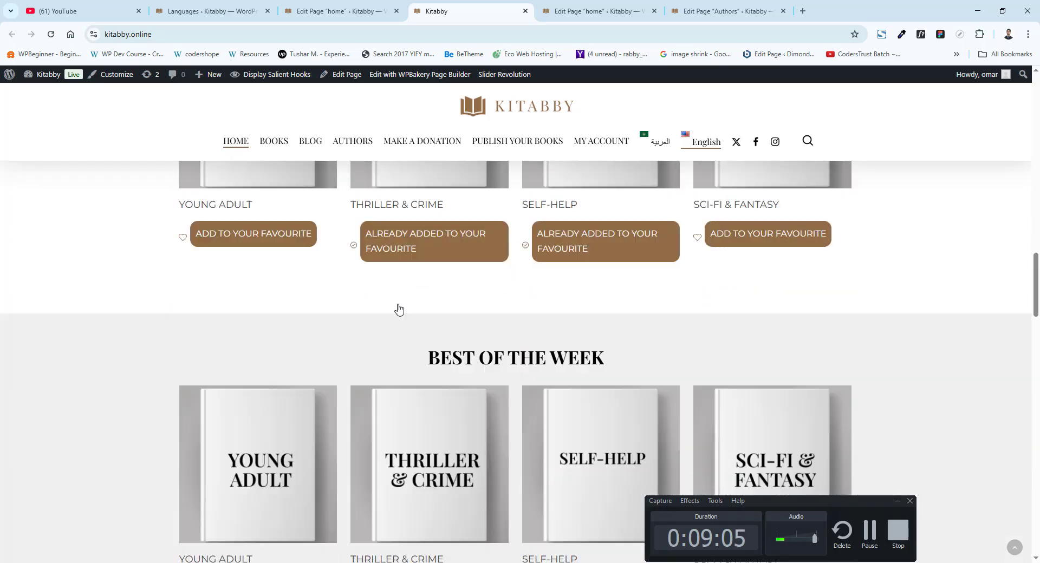
{"action": "scroll", "coordinate": [396, 313], "scroll_direction": "up", "scroll_amount": 4}
{"action": "scroll", "coordinate": [396, 313], "scroll_direction": "up", "scroll_amount": 12}
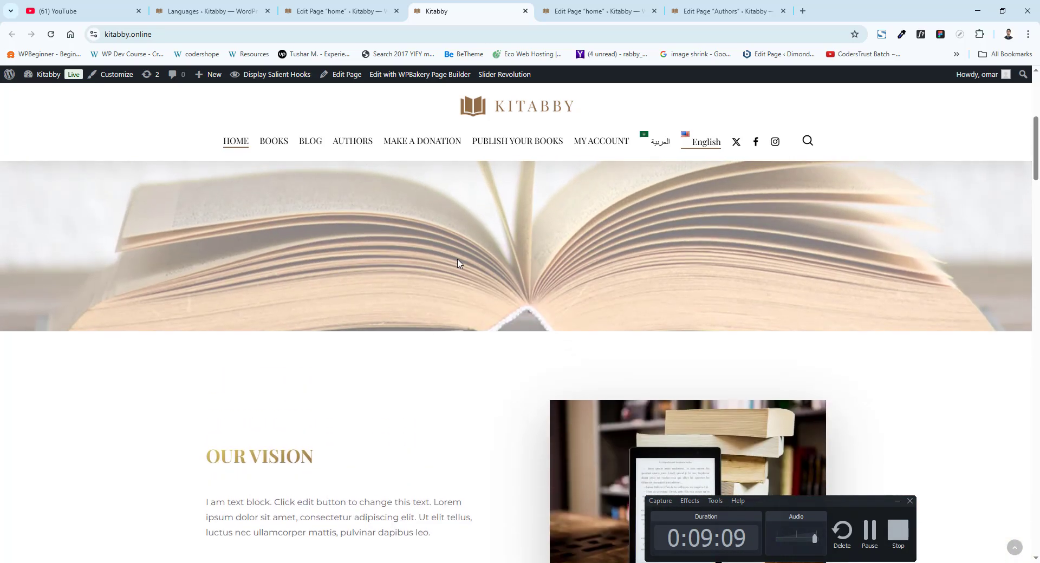
{"action": "scroll", "coordinate": [456, 262], "scroll_direction": "up", "scroll_amount": 5}
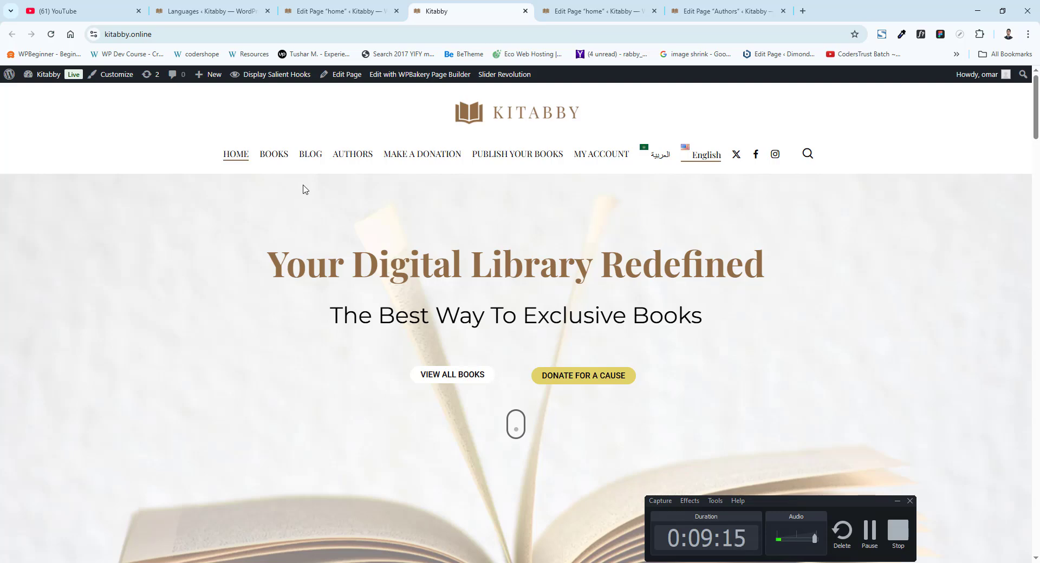
Open the THRILLER & CRIME category from the live BOOKS page and examine its header, category links and book listing
{"action": "left_click", "coordinate": [272, 160]}
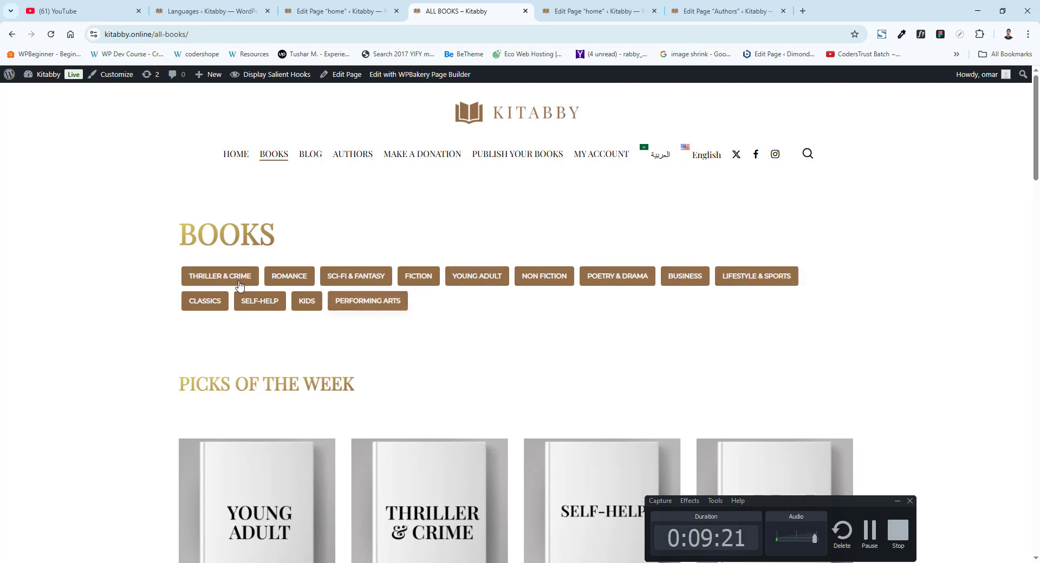
{"action": "left_click", "coordinate": [222, 279]}
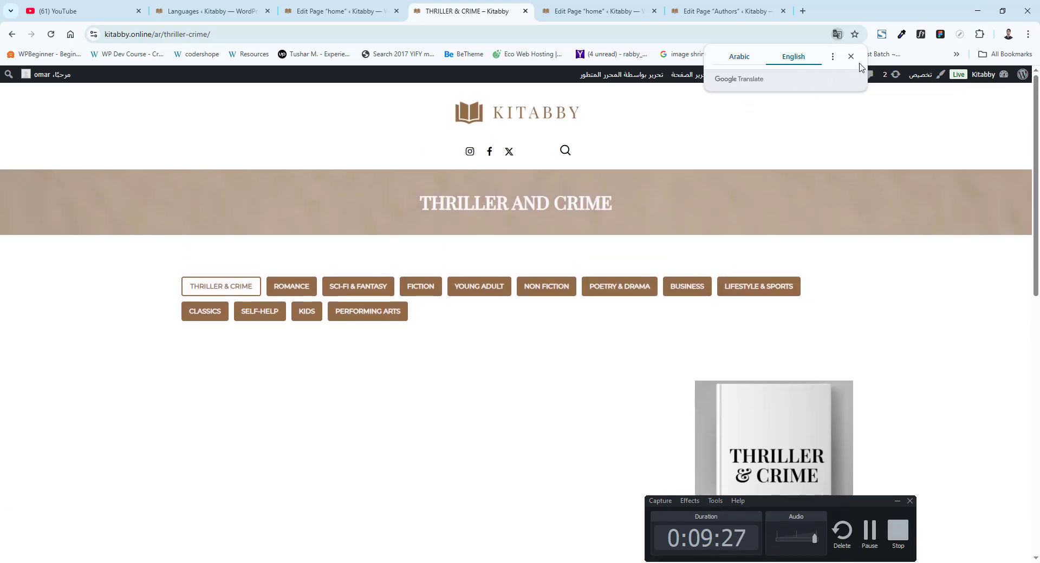
{"action": "scroll", "coordinate": [785, 302], "scroll_direction": "down", "scroll_amount": 3}
{"action": "scroll", "coordinate": [748, 267], "scroll_direction": "up", "scroll_amount": 3}
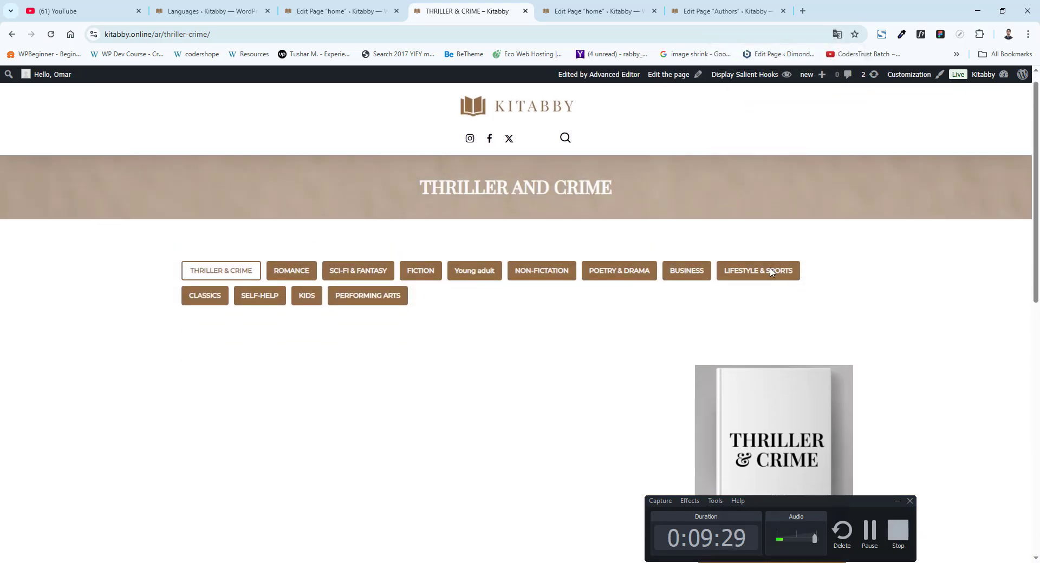
{"action": "scroll", "coordinate": [711, 258], "scroll_direction": "down", "scroll_amount": 2}
{"action": "scroll", "coordinate": [600, 227], "scroll_direction": "down", "scroll_amount": 1}
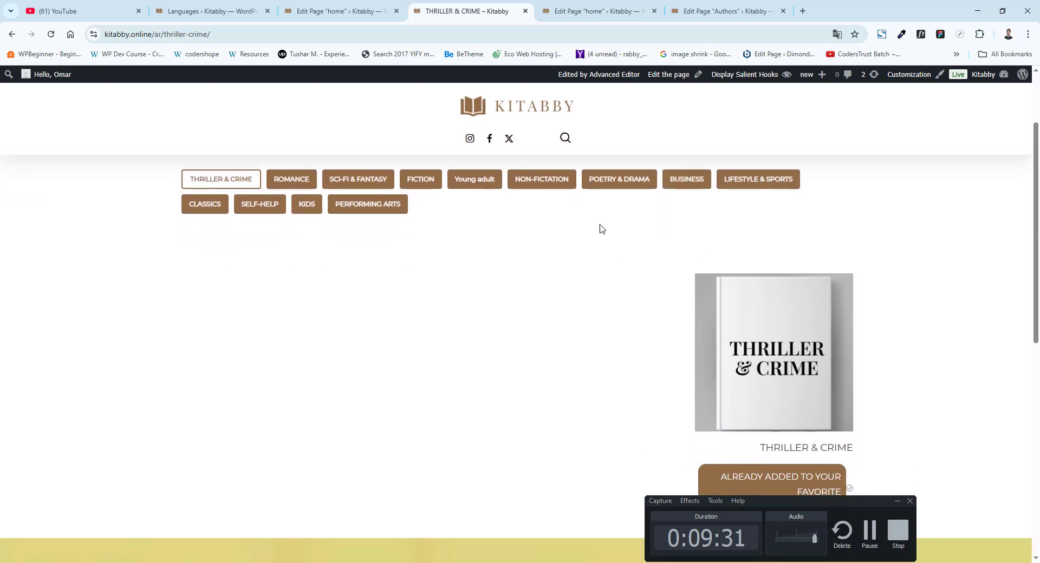
{"action": "scroll", "coordinate": [599, 234], "scroll_direction": "up", "scroll_amount": 1}
{"action": "scroll", "coordinate": [601, 202], "scroll_direction": "down", "scroll_amount": 2}
{"action": "scroll", "coordinate": [604, 202], "scroll_direction": "up", "scroll_amount": 3}
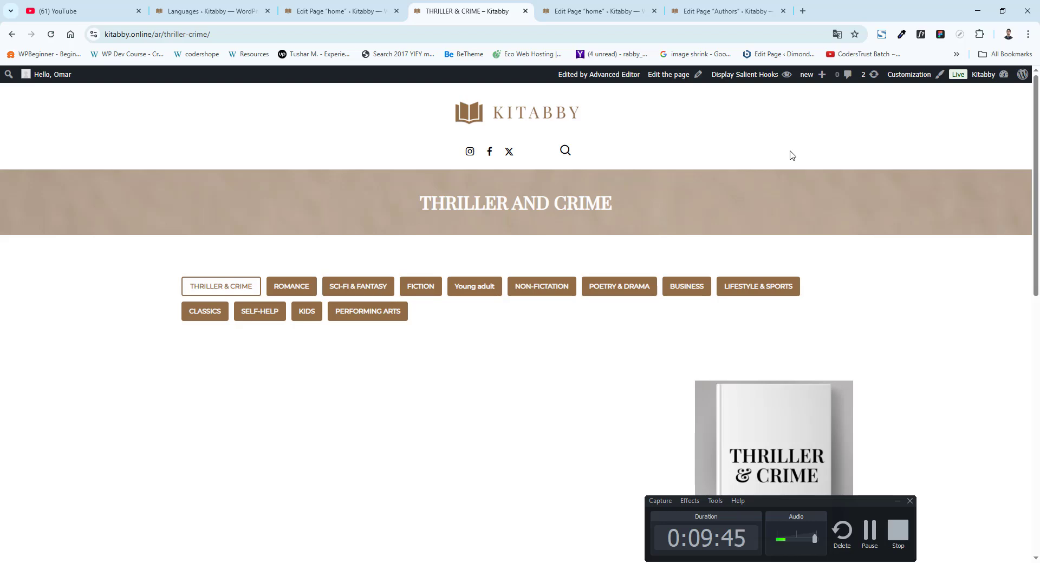
{"action": "scroll", "coordinate": [713, 272], "scroll_direction": "down", "scroll_amount": 9}
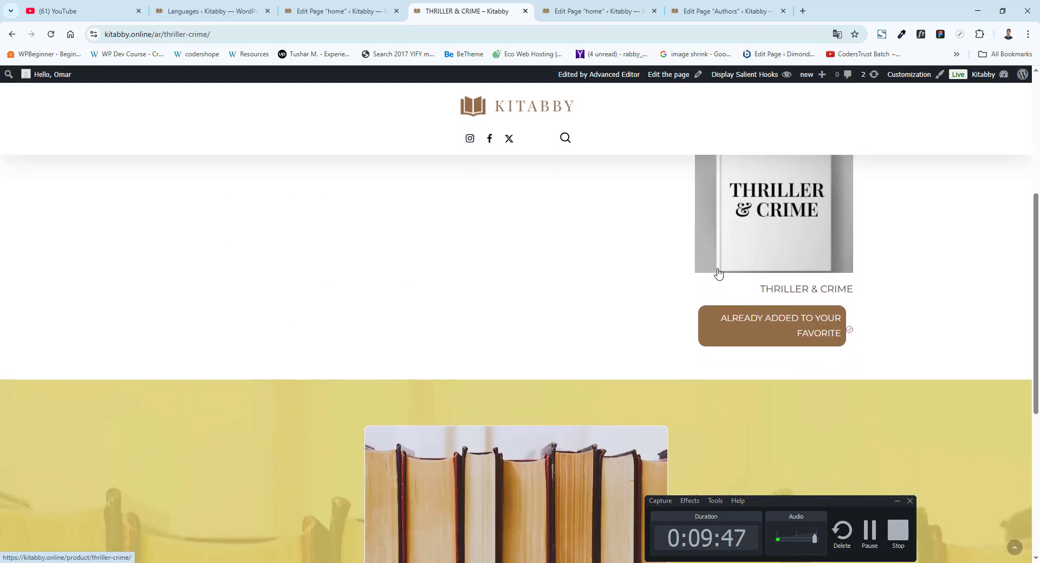
{"action": "scroll", "coordinate": [726, 268], "scroll_direction": "up", "scroll_amount": 10}
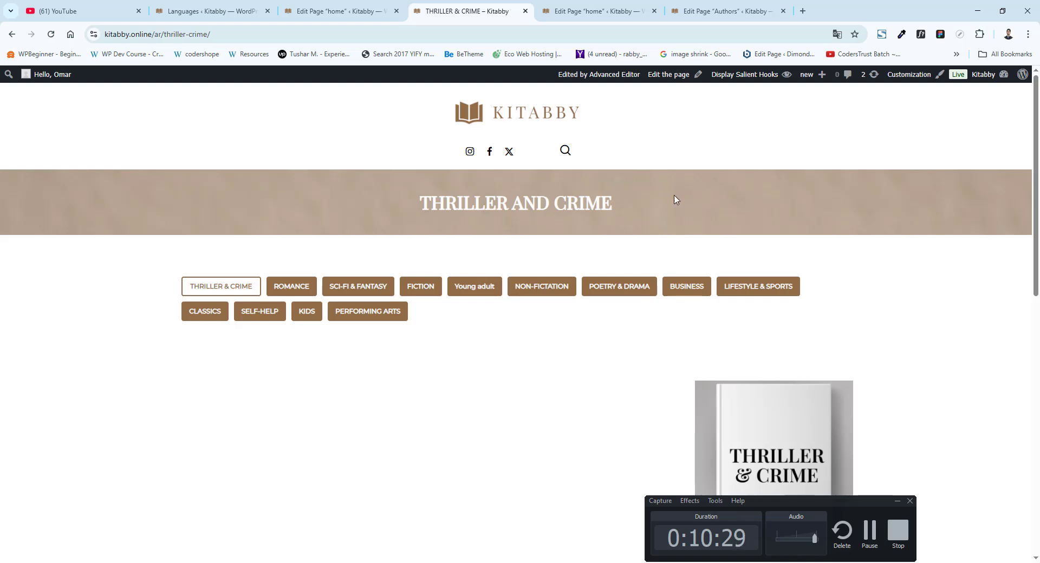
Close the Authors editor, the Thriller & Crime page and both home page editors, leaving without saving changes
{"action": "left_click", "coordinate": [728, 12]}
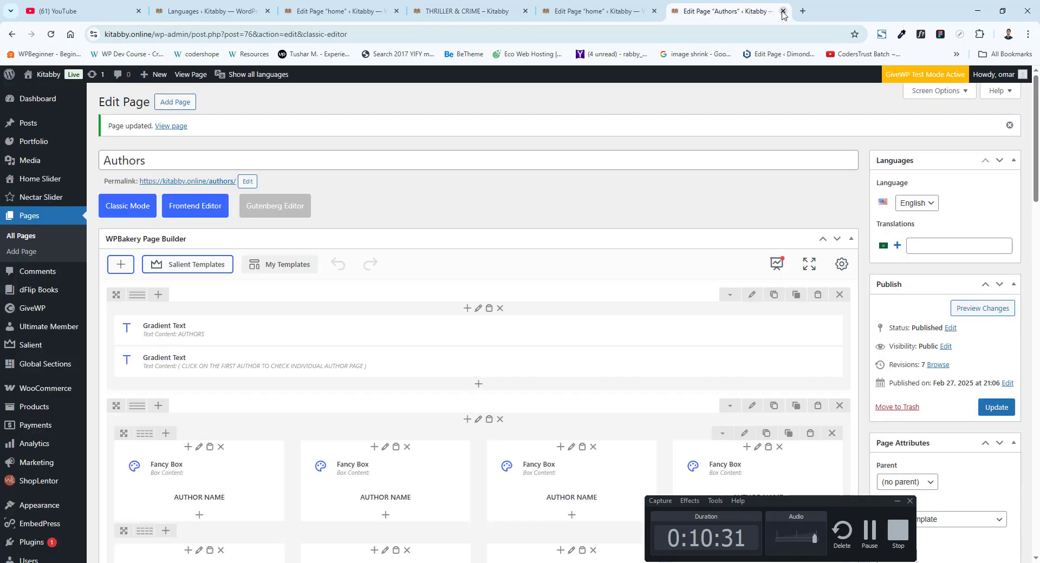
{"action": "scroll", "coordinate": [295, 337], "scroll_direction": "down", "scroll_amount": 5}
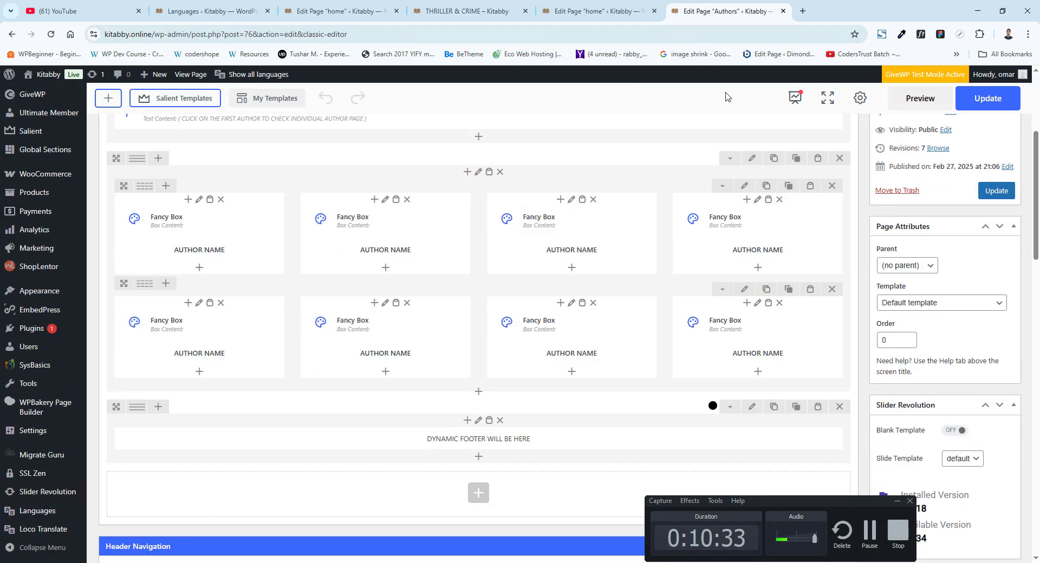
{"action": "left_click", "coordinate": [784, 12]}
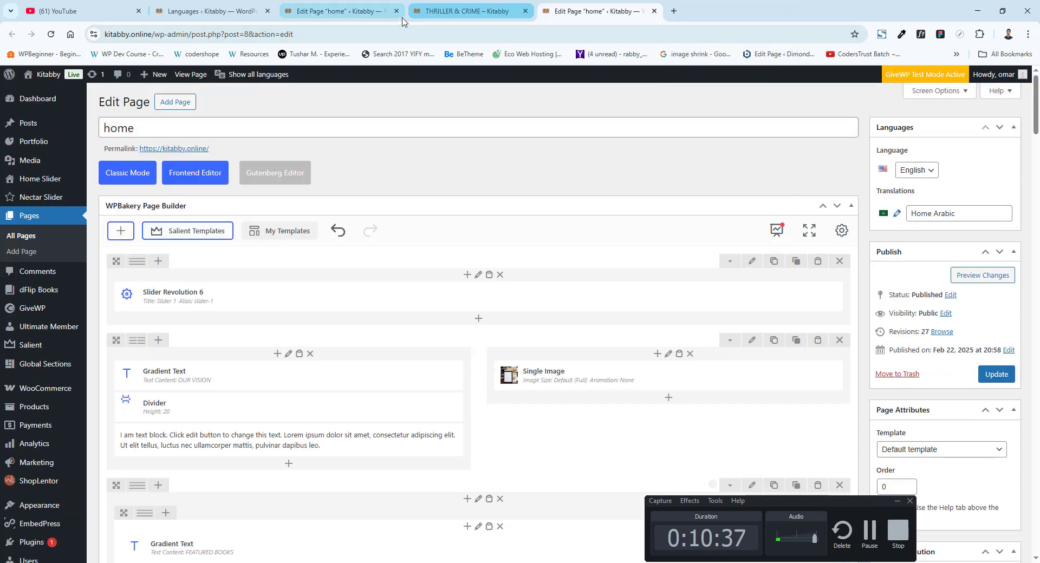
{"action": "left_click", "coordinate": [453, 8]}
{"action": "left_click", "coordinate": [525, 10]}
{"action": "left_click", "coordinate": [386, 11]}
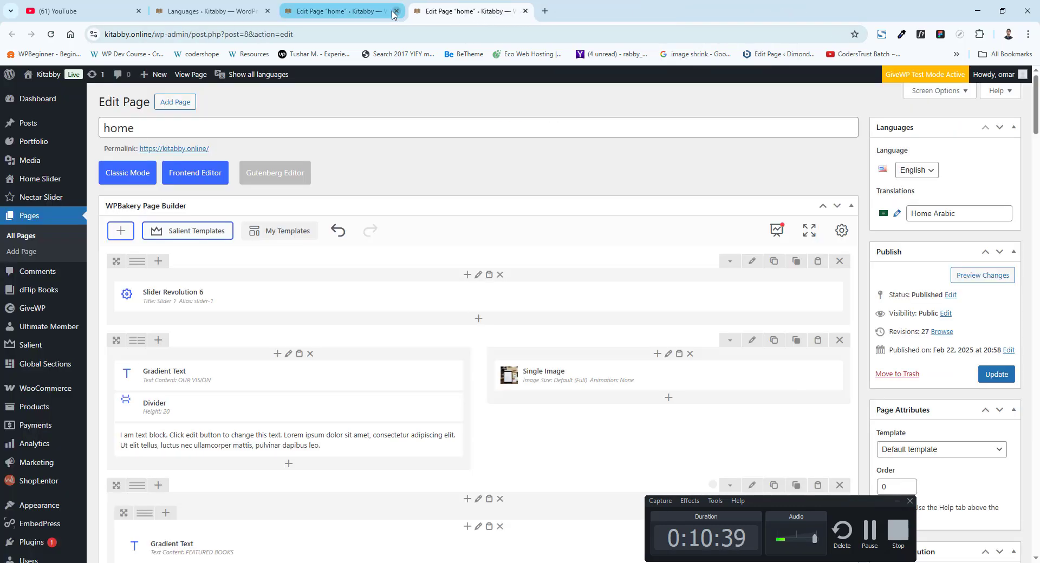
{"action": "left_click", "coordinate": [397, 12]}
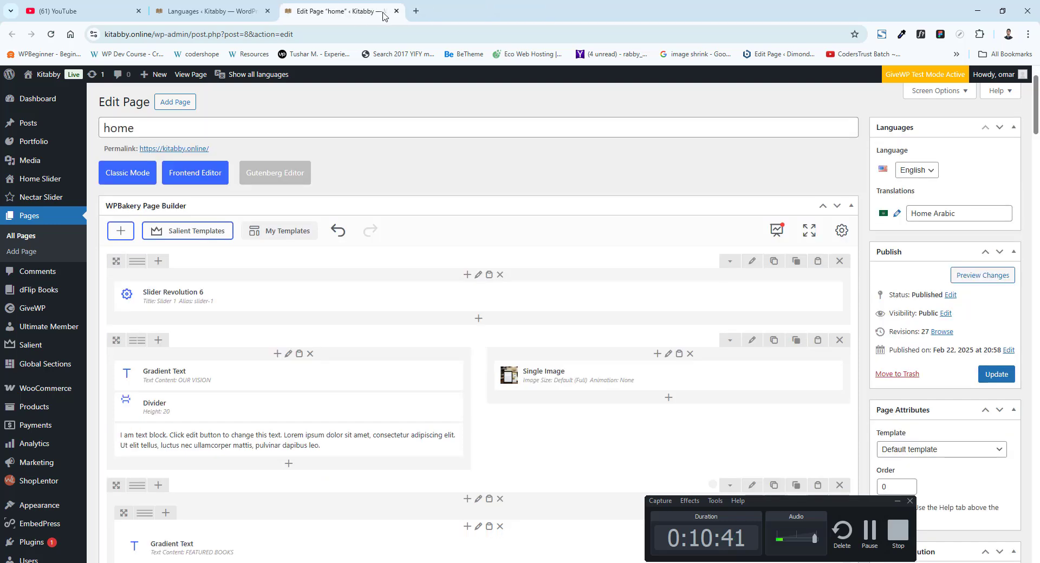
{"action": "left_click", "coordinate": [396, 11]}
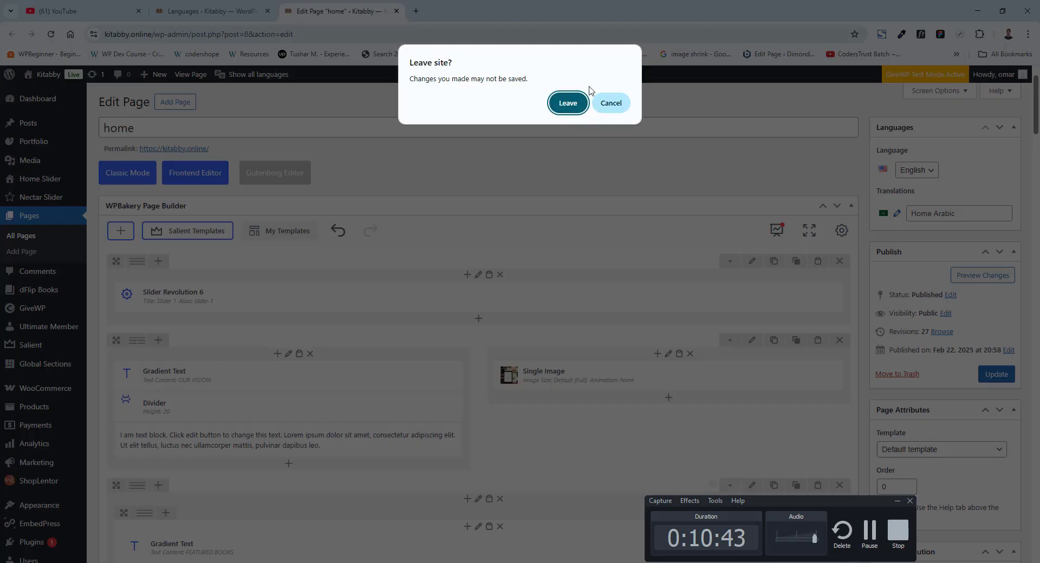
{"action": "left_click", "coordinate": [568, 102]}
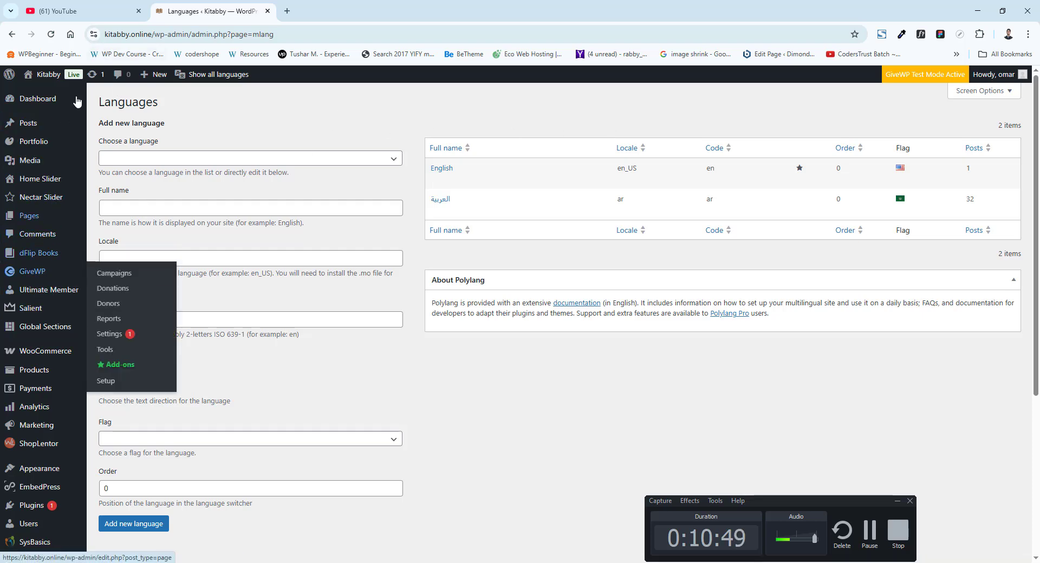
Open the live Kitabby site in a new tab from the Polylang Languages page
{"action": "mouse_move", "coordinate": [43, 74]}
{"action": "right_click", "coordinate": [41, 96]}
{"action": "left_click", "coordinate": [71, 103]}
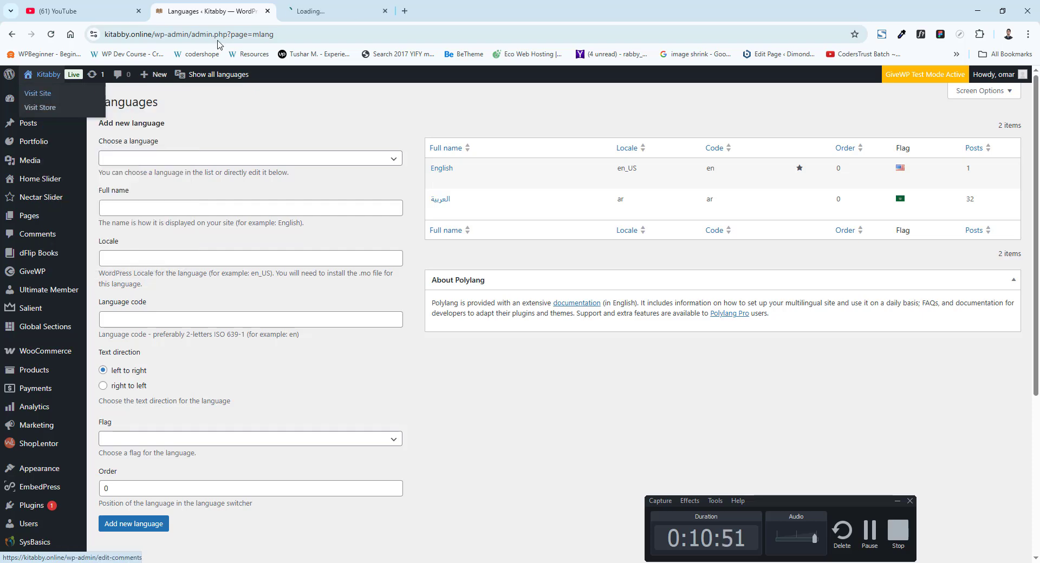
Review the live English homepage down to the Support Our Cause donation section
{"action": "left_click", "coordinate": [358, 13]}
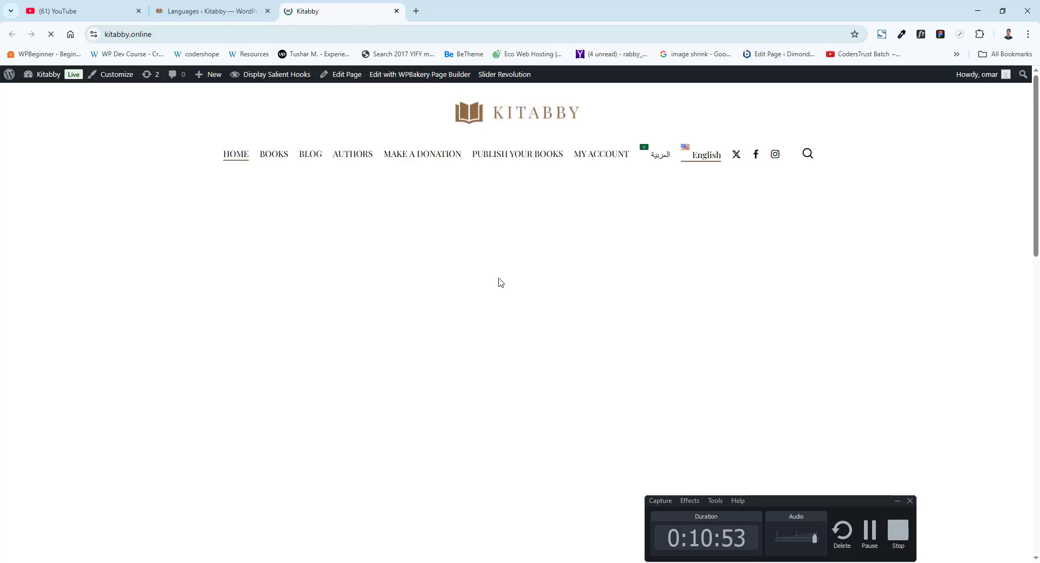
{"action": "scroll", "coordinate": [497, 281], "scroll_direction": "down", "scroll_amount": 8}
{"action": "scroll", "coordinate": [498, 281], "scroll_direction": "down", "scroll_amount": 12}
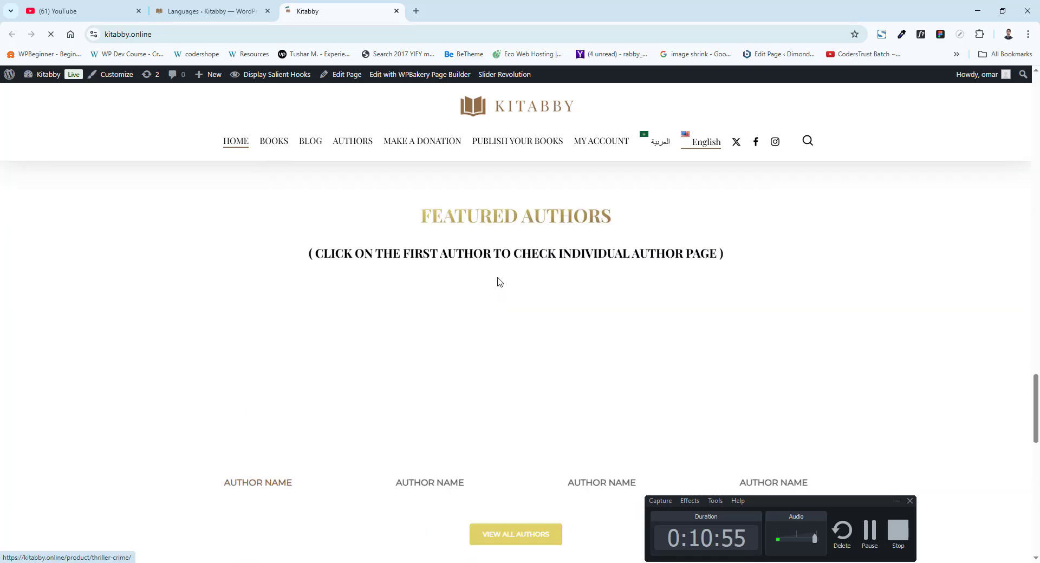
{"action": "scroll", "coordinate": [496, 284], "scroll_direction": "up", "scroll_amount": 5}
{"action": "scroll", "coordinate": [496, 281], "scroll_direction": "down", "scroll_amount": 12}
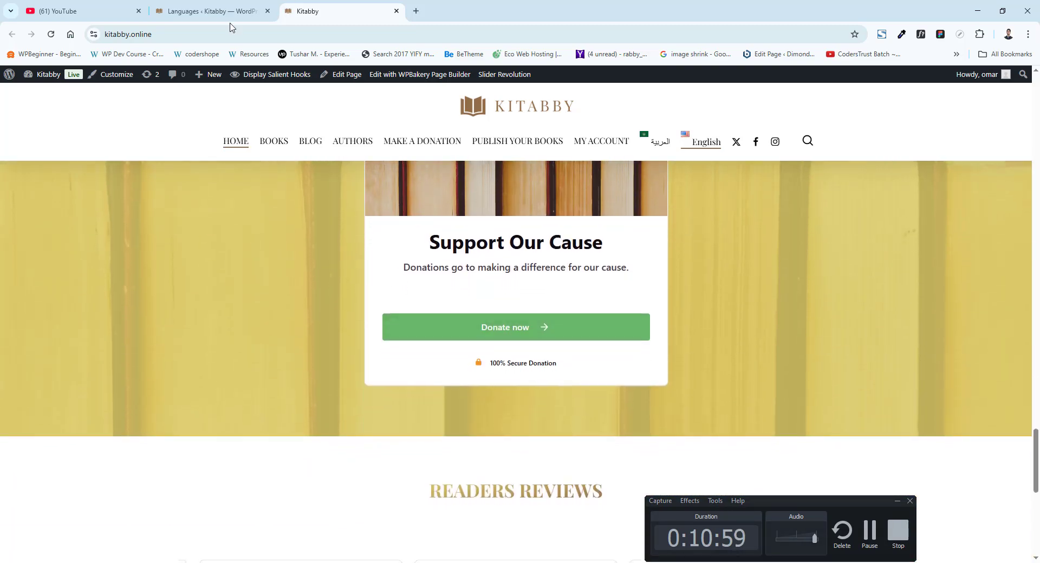
Open the Payment Gateways section of the GiveWP settings in the WordPress dashboard
{"action": "left_click", "coordinate": [215, 12]}
{"action": "mouse_move", "coordinate": [35, 272]}
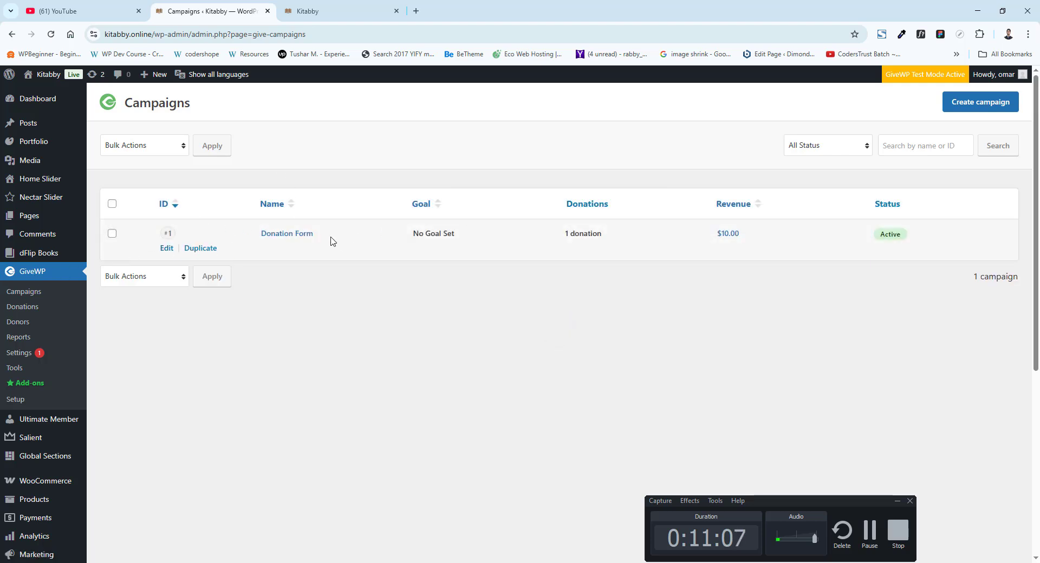
{"action": "left_click", "coordinate": [19, 353]}
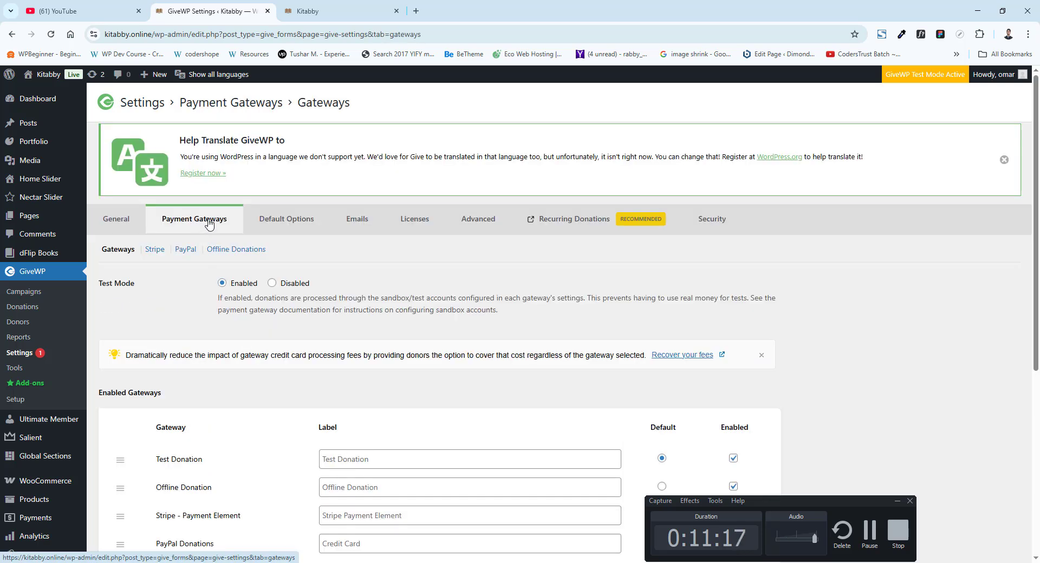
Try switching GiveWP's Test Mode to Disabled, staying on the Gateways page to check the save option
{"action": "scroll", "coordinate": [210, 224], "scroll_direction": "down", "scroll_amount": 2}
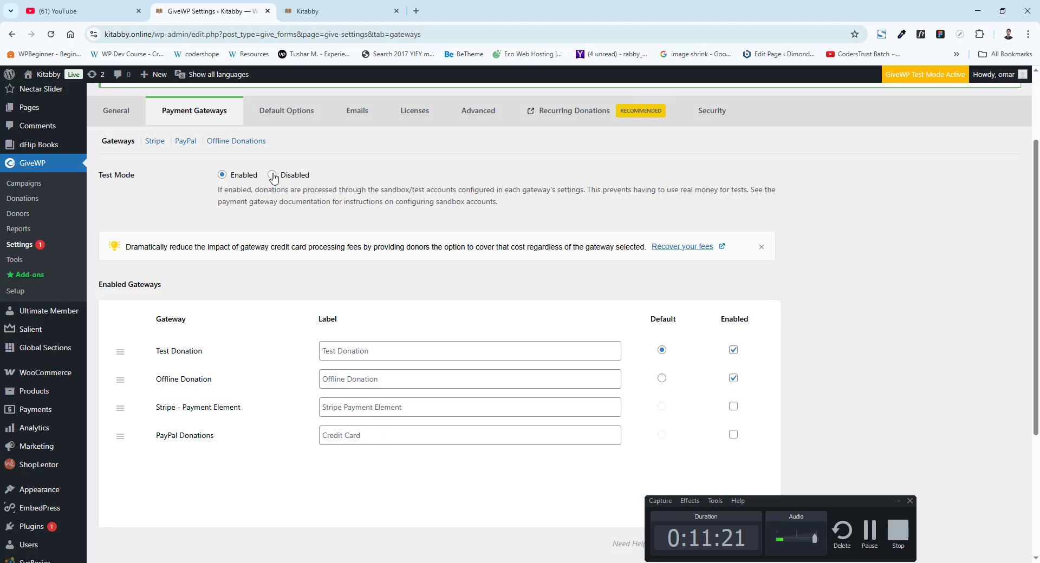
{"action": "left_click", "coordinate": [156, 142]}
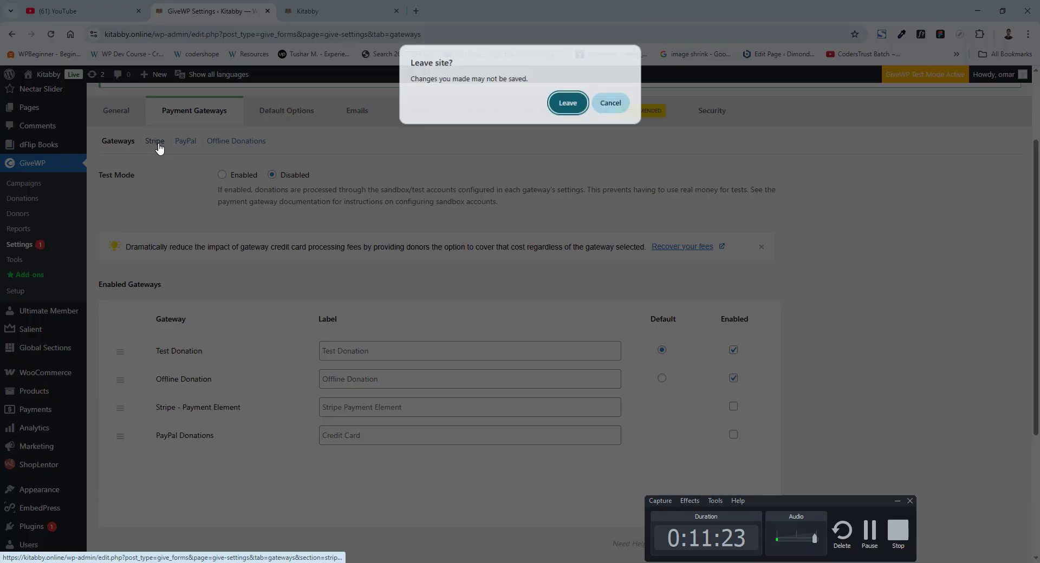
{"action": "left_click", "coordinate": [615, 101]}
{"action": "scroll", "coordinate": [585, 326], "scroll_direction": "down", "scroll_amount": 4}
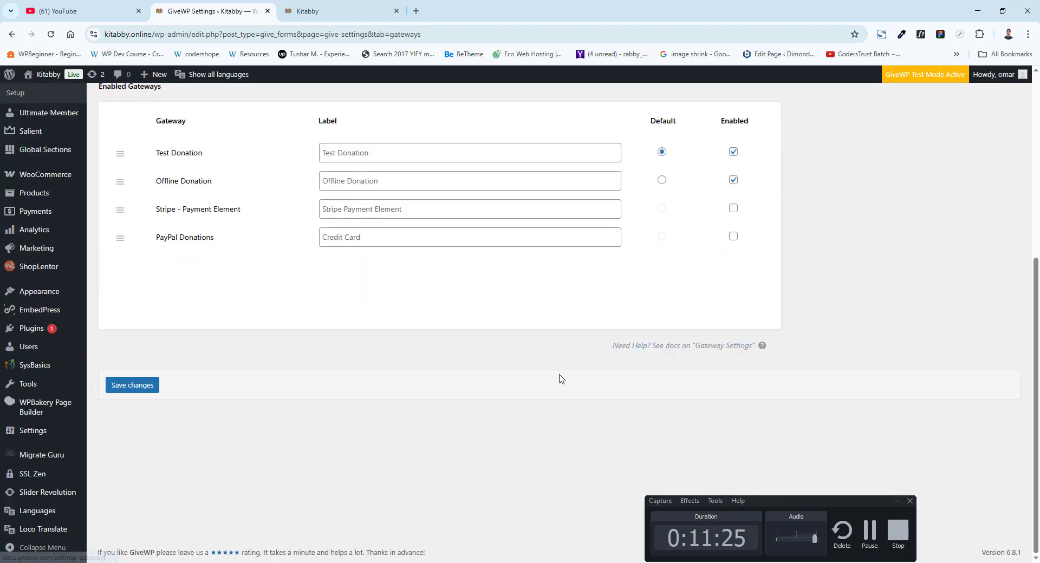
{"action": "scroll", "coordinate": [179, 379], "scroll_direction": "up", "scroll_amount": 5}
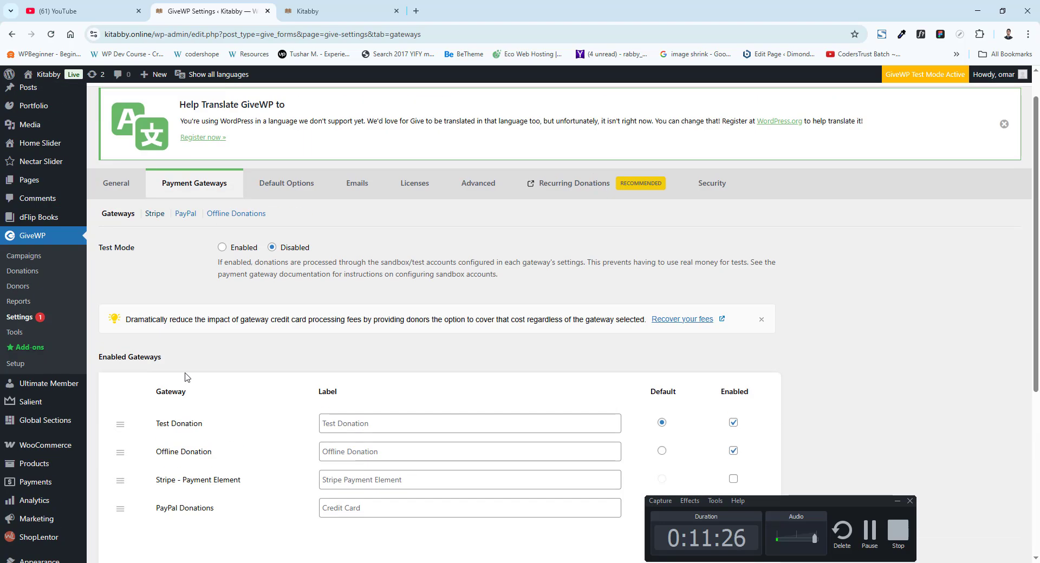
Examine the Stripe gateway's account connection, Credit Card and SEPA Direct Debit settings
{"action": "left_click", "coordinate": [161, 215]}
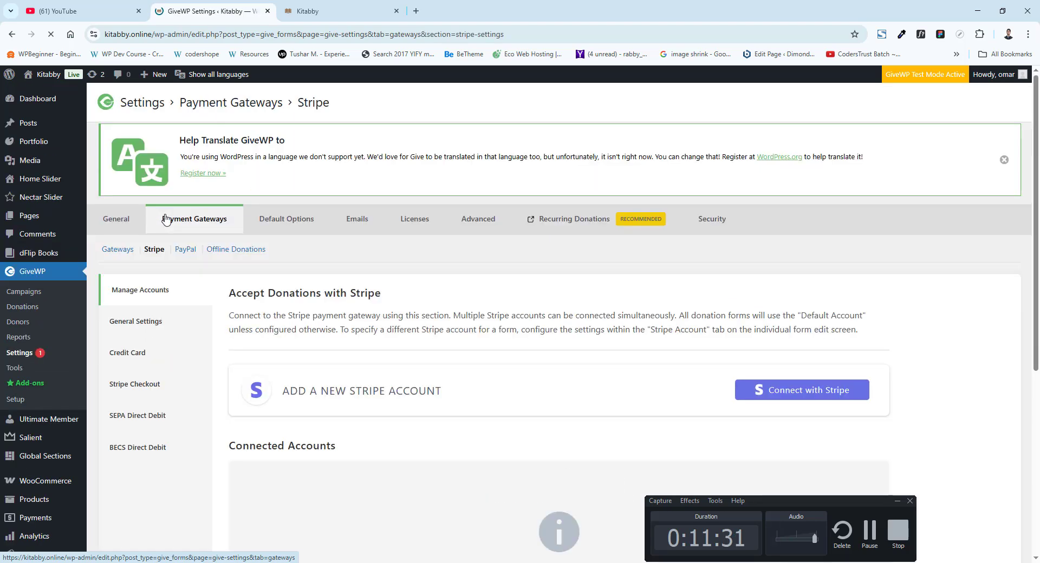
{"action": "scroll", "coordinate": [263, 365], "scroll_direction": "down", "scroll_amount": 2}
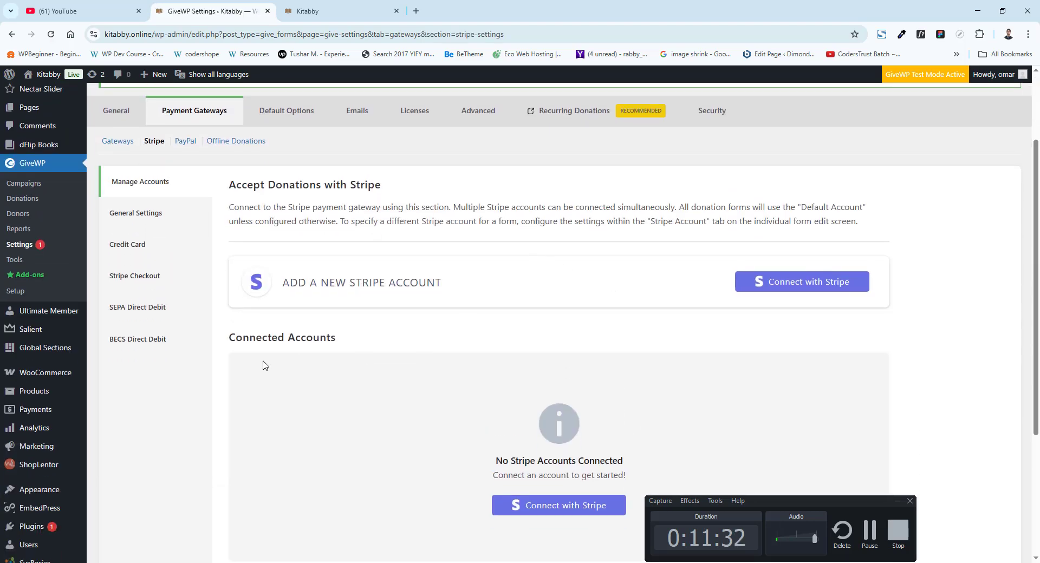
{"action": "left_click", "coordinate": [778, 288]}
{"action": "left_click", "coordinate": [829, 289]}
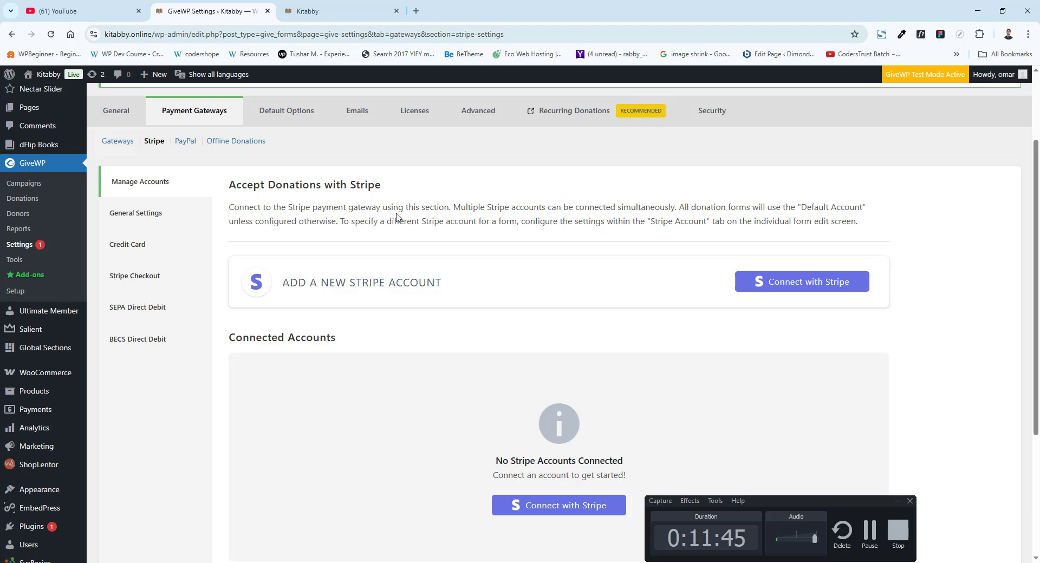
{"action": "left_click", "coordinate": [124, 255]}
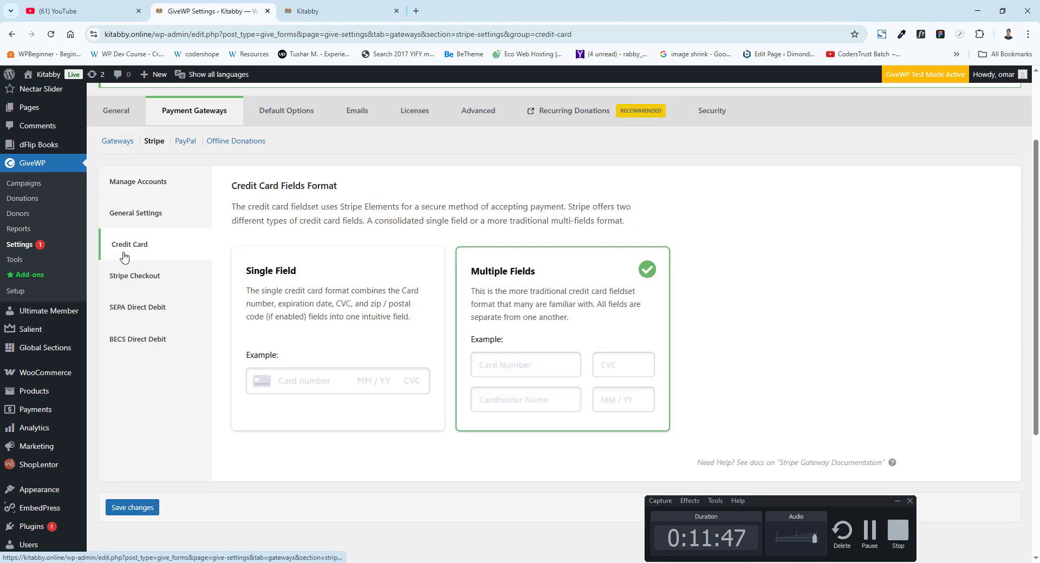
{"action": "left_click", "coordinate": [136, 277]}
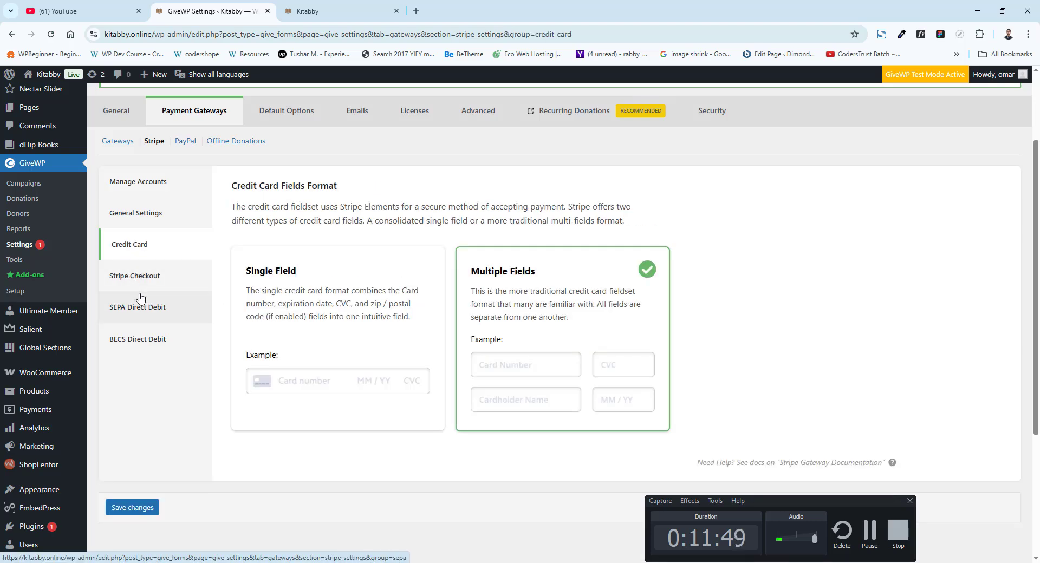
{"action": "left_click", "coordinate": [142, 307]}
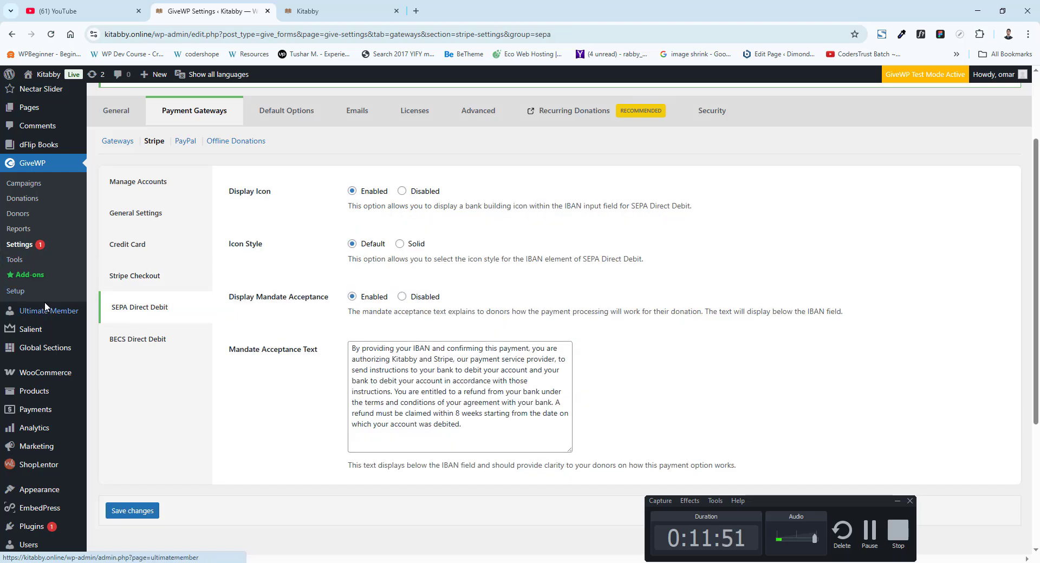
{"action": "scroll", "coordinate": [111, 360], "scroll_direction": "up", "scroll_amount": 2}
{"action": "scroll", "coordinate": [111, 359], "scroll_direction": "up", "scroll_amount": 2}
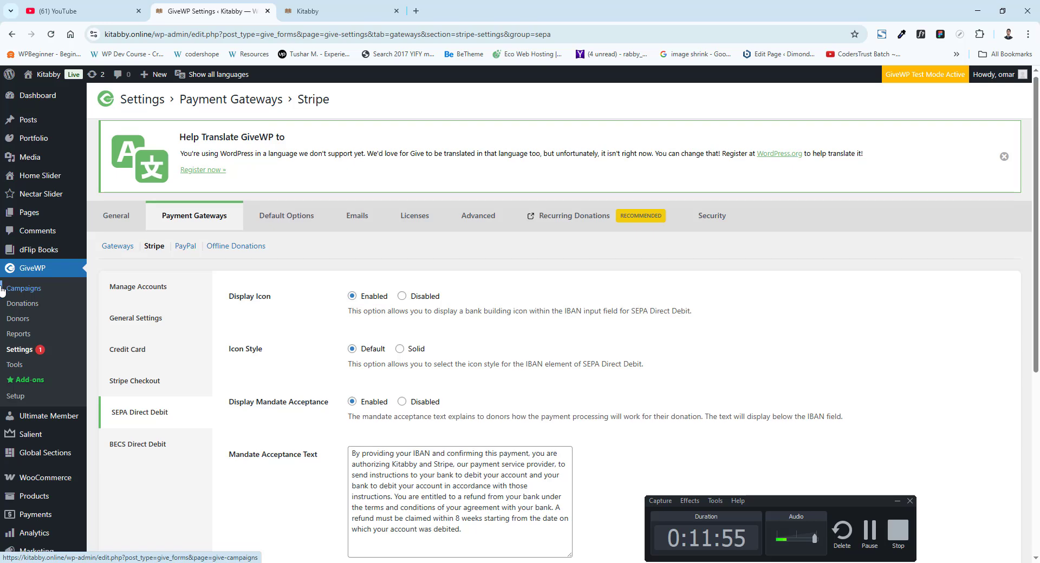
{"action": "scroll", "coordinate": [16, 309], "scroll_direction": "down", "scroll_amount": 5}
{"action": "mouse_move", "coordinate": [30, 330]}
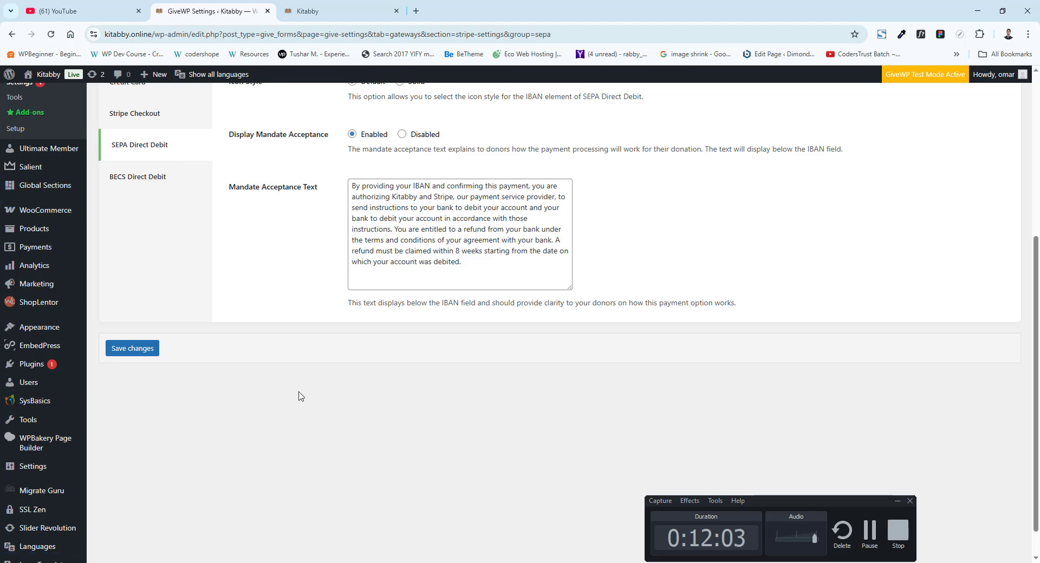
{"action": "scroll", "coordinate": [297, 392], "scroll_direction": "up", "scroll_amount": 5}
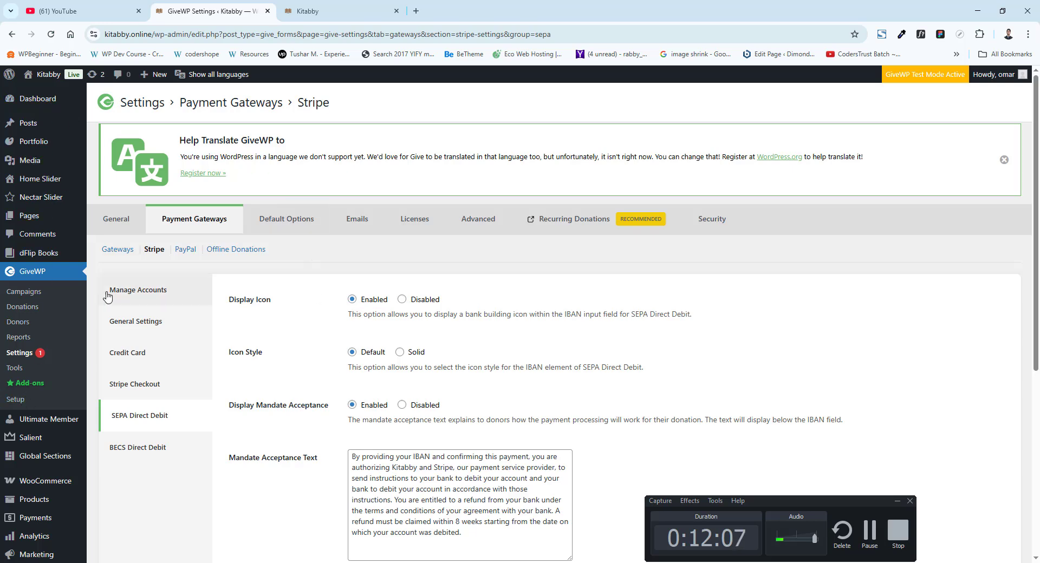
{"action": "scroll", "coordinate": [43, 297], "scroll_direction": "down", "scroll_amount": 2}
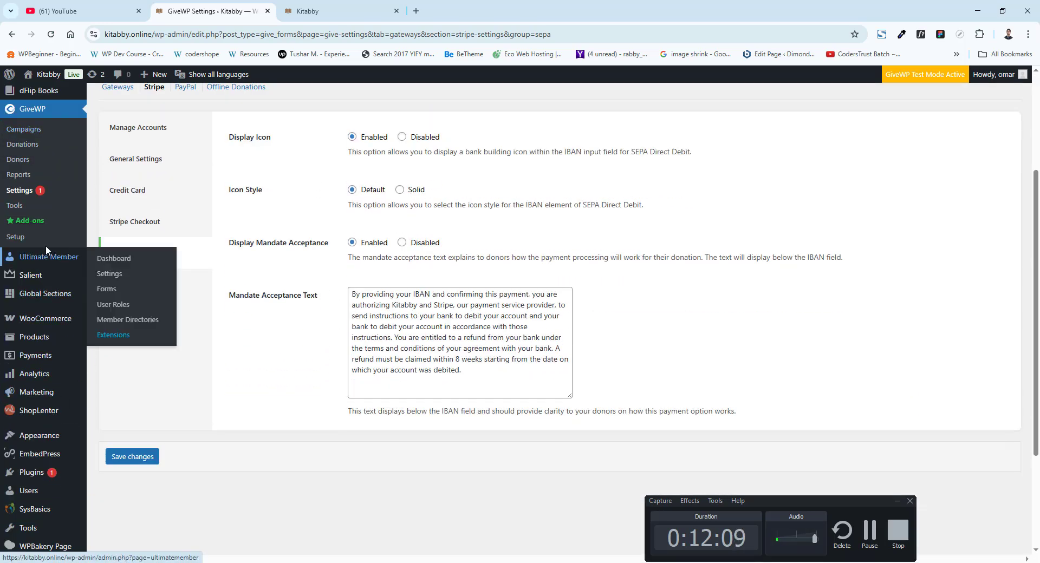
{"action": "scroll", "coordinate": [35, 293], "scroll_direction": "up", "scroll_amount": 3}
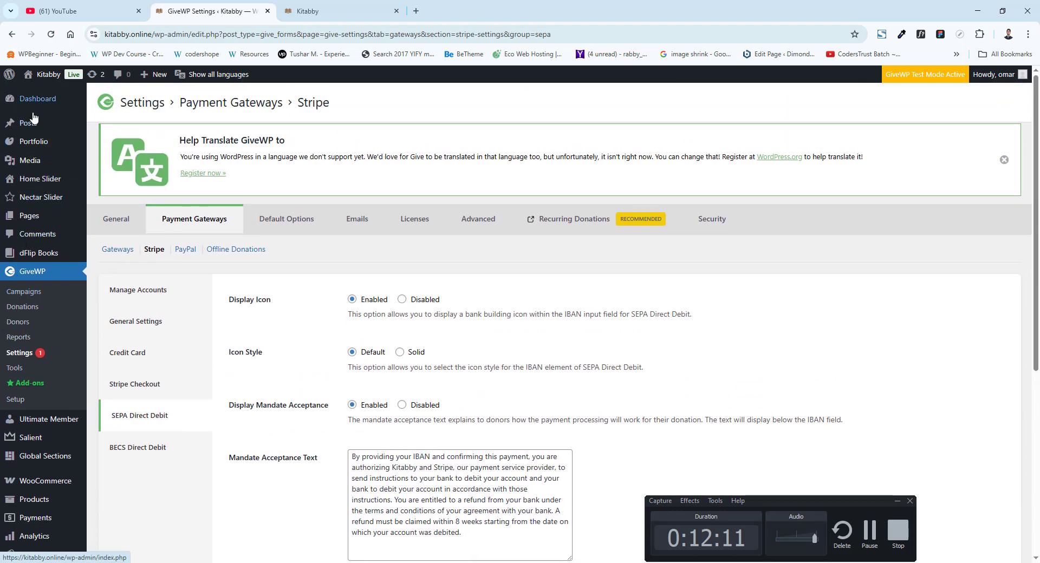
Open the dFlip Books list and dismiss the DearFlip rating notice
{"action": "mouse_move", "coordinate": [44, 259]}
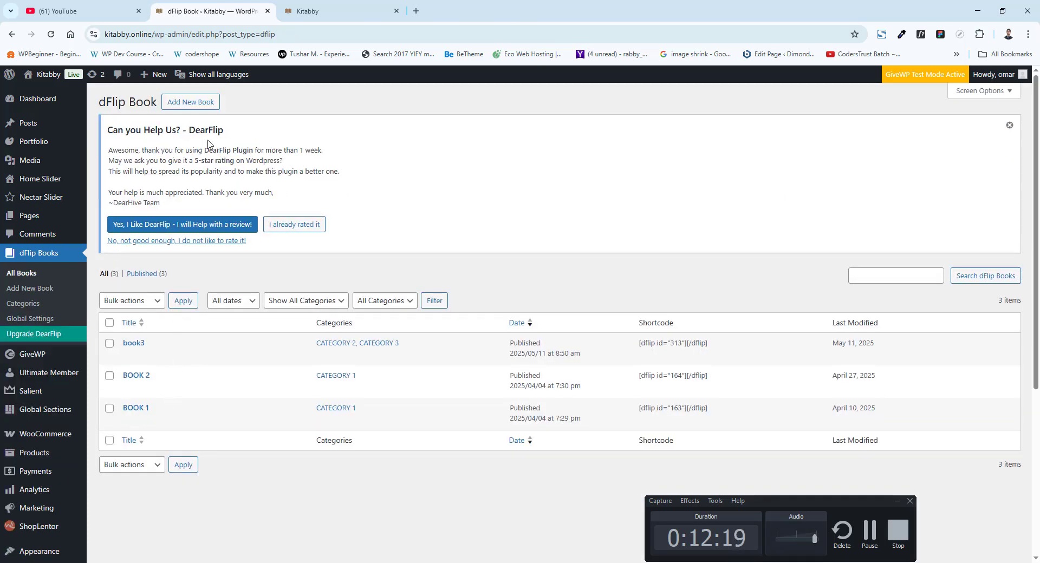
{"action": "left_click", "coordinate": [1009, 125]}
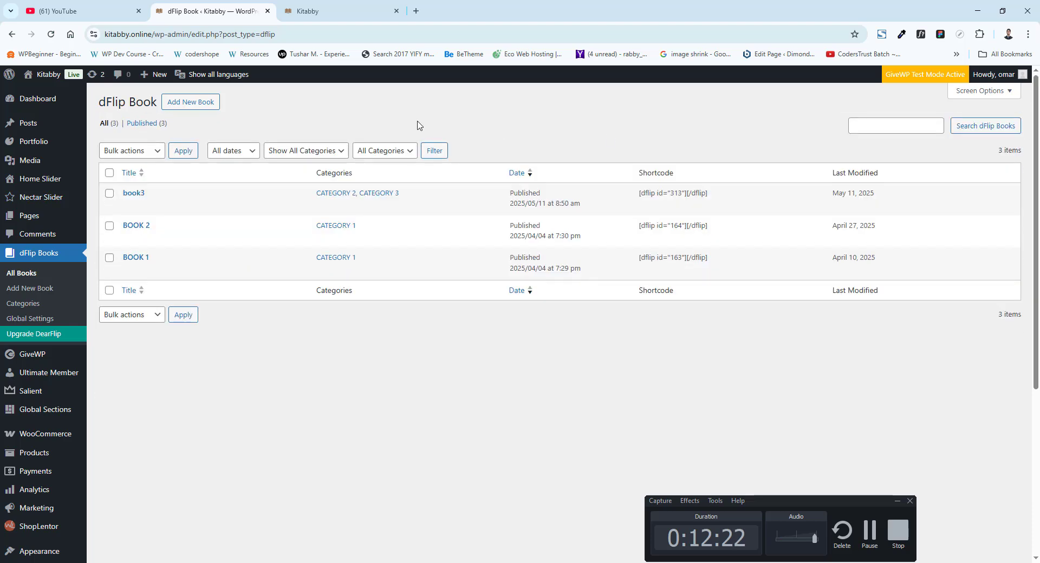
Open a new dFlip book form and examine its PDF file, thumbnail and category settings
{"action": "left_click", "coordinate": [197, 105]}
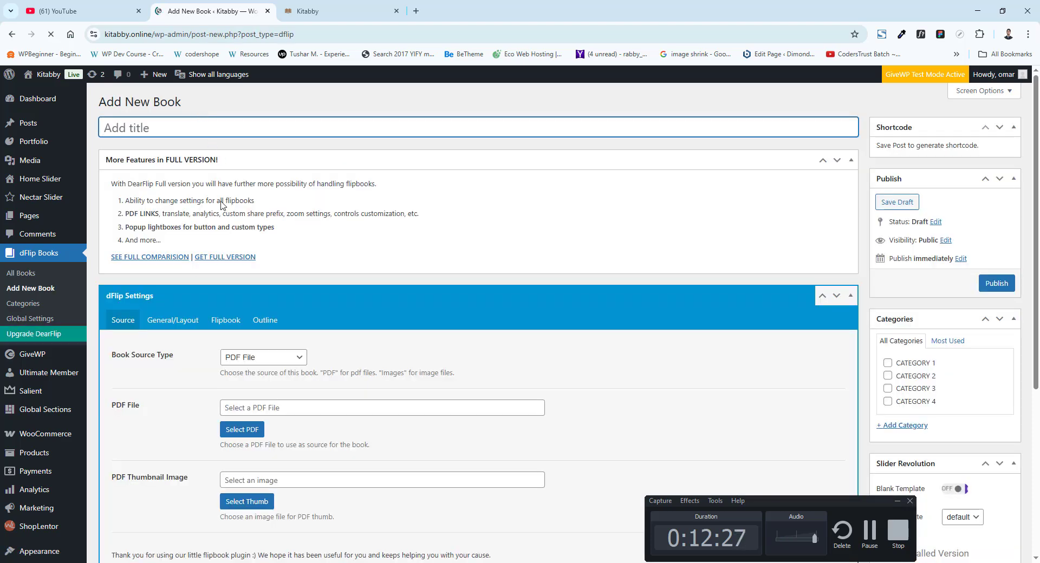
{"action": "scroll", "coordinate": [301, 275], "scroll_direction": "down", "scroll_amount": 2}
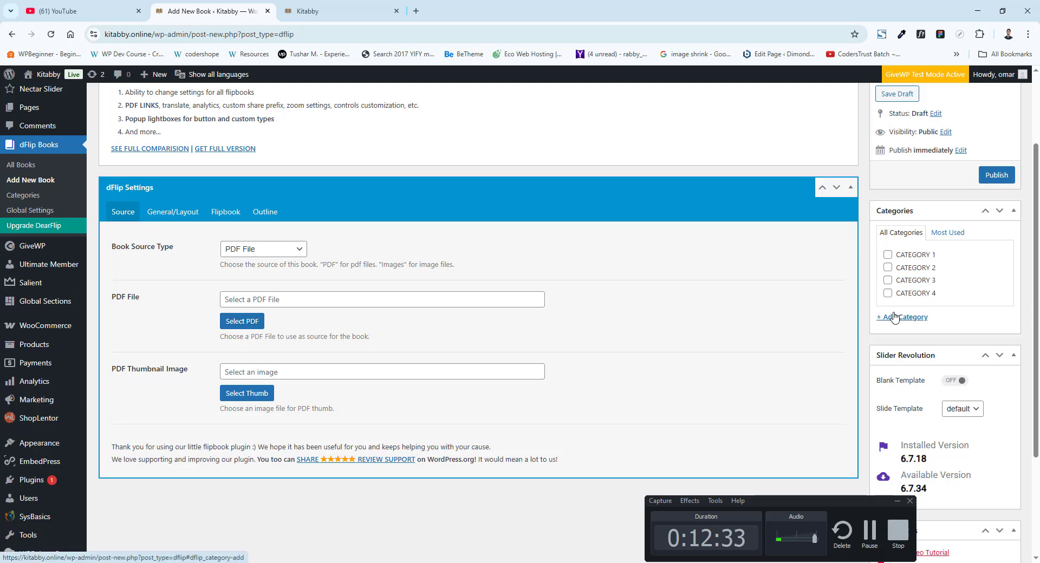
{"action": "scroll", "coordinate": [651, 251], "scroll_direction": "up", "scroll_amount": 2}
{"action": "scroll", "coordinate": [759, 244], "scroll_direction": "down", "scroll_amount": 3}
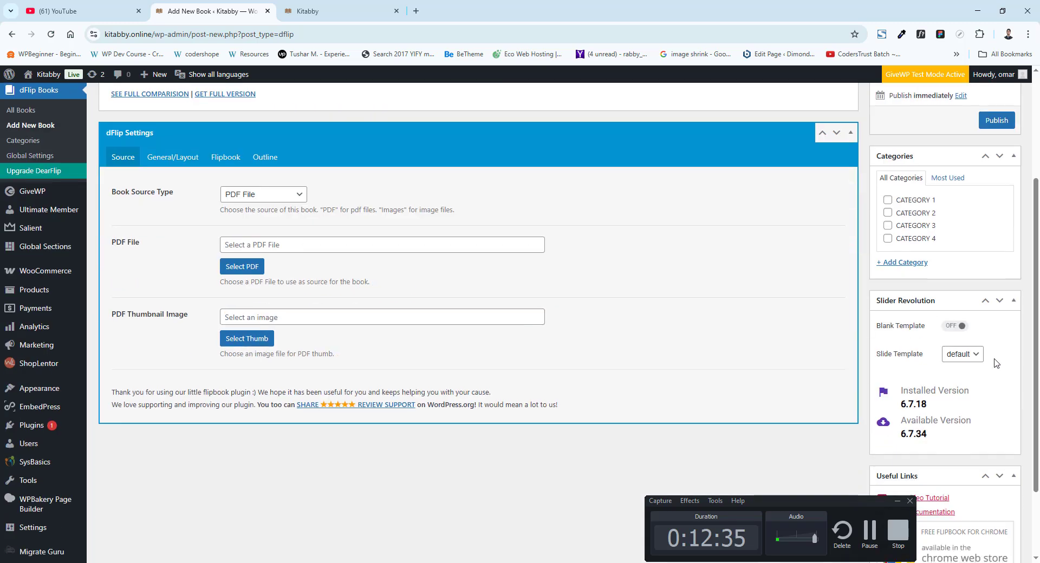
{"action": "scroll", "coordinate": [980, 346], "scroll_direction": "up", "scroll_amount": 1}
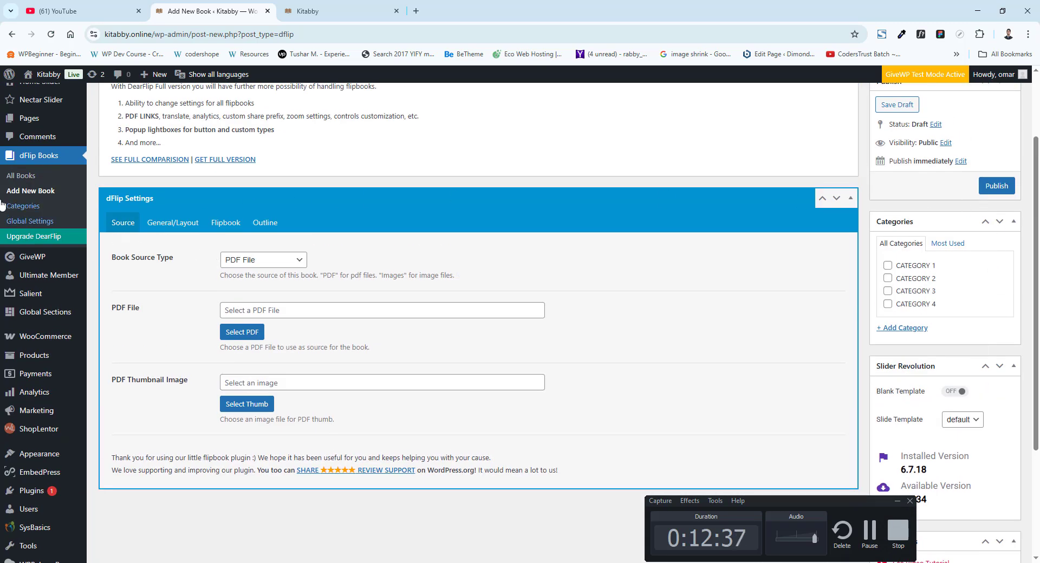
Open the YOUNG ADULT book from the live BOOKS page and bring up its product for editing
{"action": "left_click", "coordinate": [336, 7]}
{"action": "left_click", "coordinate": [266, 147]}
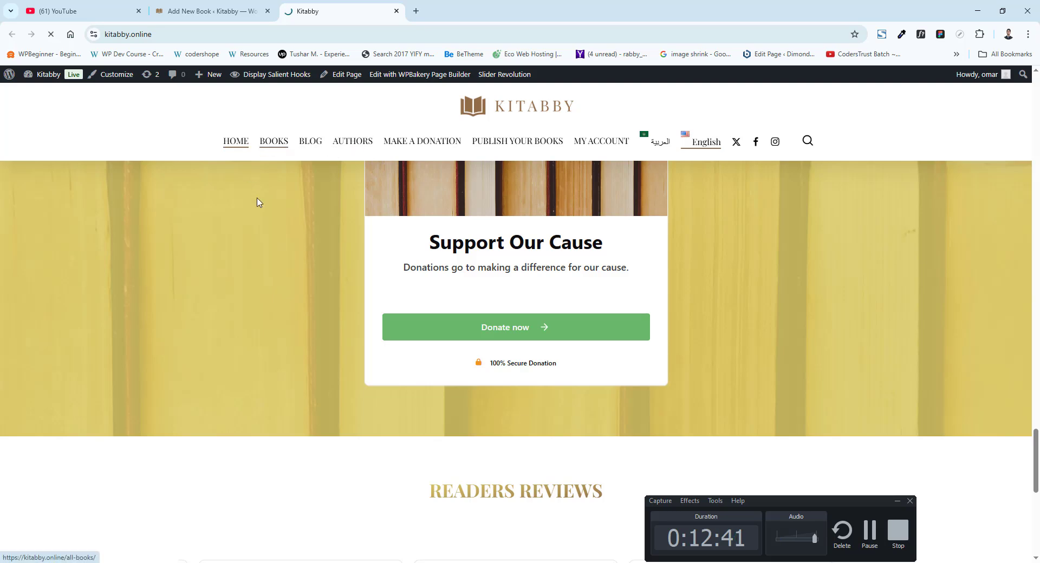
{"action": "scroll", "coordinate": [350, 272], "scroll_direction": "down", "scroll_amount": 5}
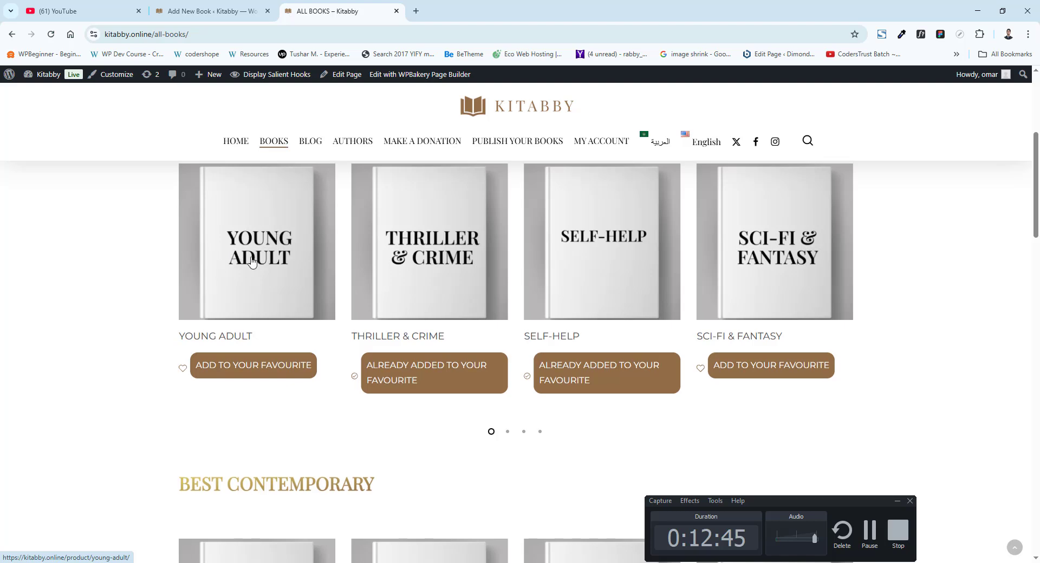
{"action": "left_click", "coordinate": [252, 266]}
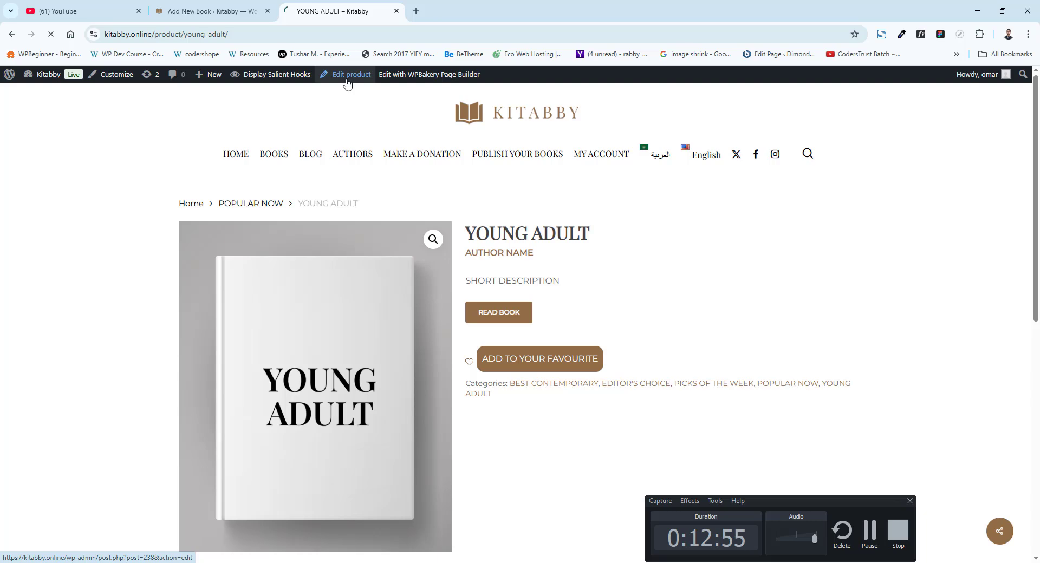
{"action": "left_click", "coordinate": [348, 81]}
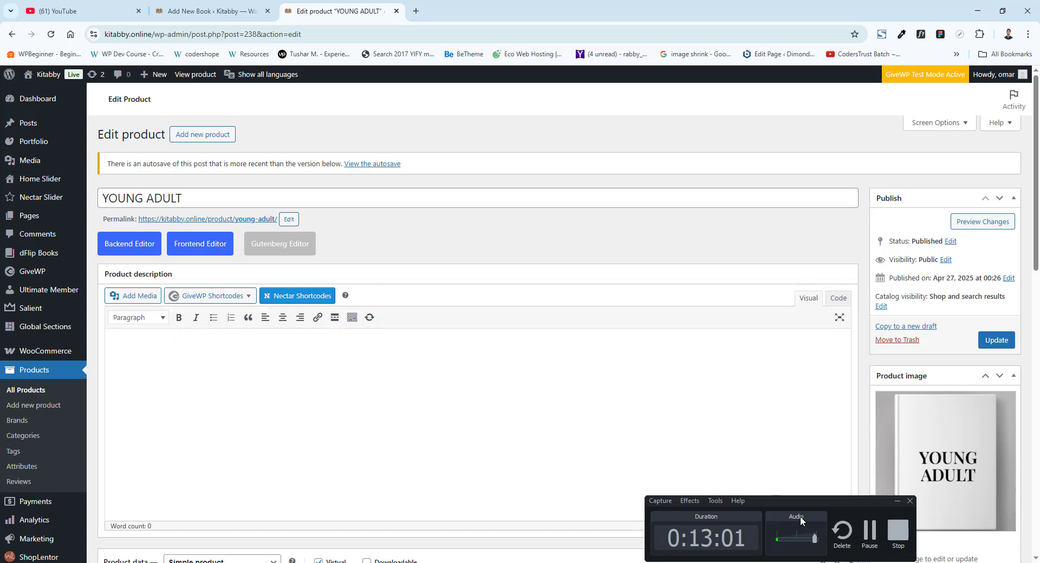
Examine the YOUNG ADULT product's description, price, categories and short description with the READ BOOK button shortcode
{"action": "left_click_drag", "start_coordinate": [809, 502], "coordinate": [709, 524]}
{"action": "scroll", "coordinate": [496, 324], "scroll_direction": "down", "scroll_amount": 3}
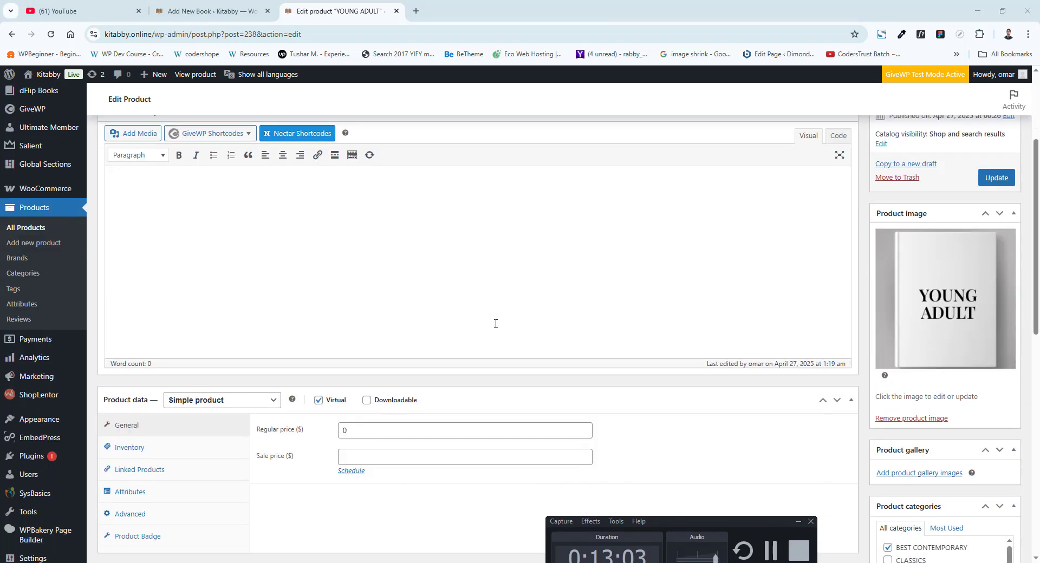
{"action": "scroll", "coordinate": [488, 323], "scroll_direction": "down", "scroll_amount": 8}
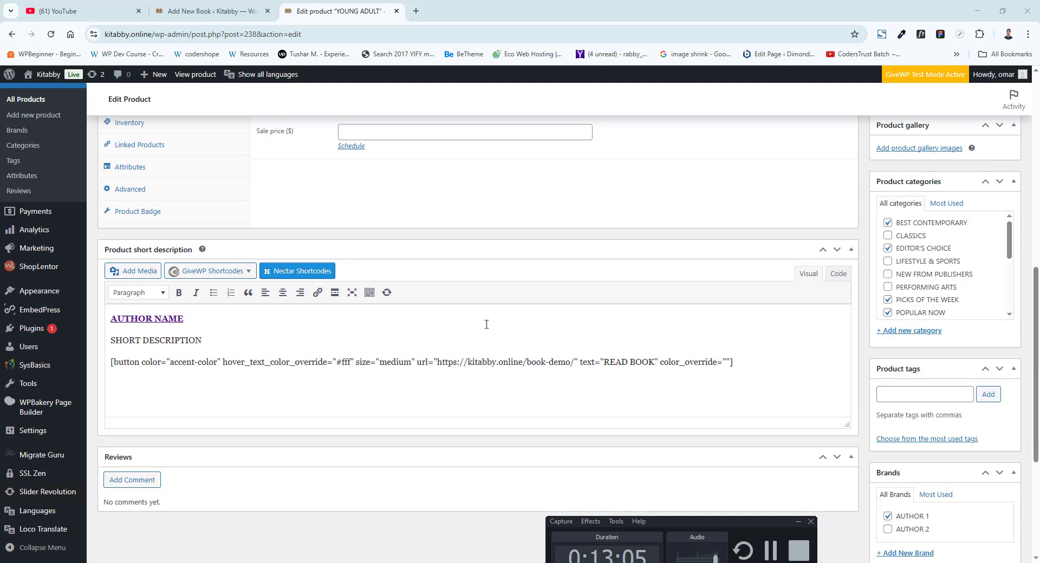
{"action": "scroll", "coordinate": [486, 328], "scroll_direction": "up", "scroll_amount": 10}
Preview the YOUNG ADULT product in a new tab and return to its editor
{"action": "left_click", "coordinate": [211, 11]}
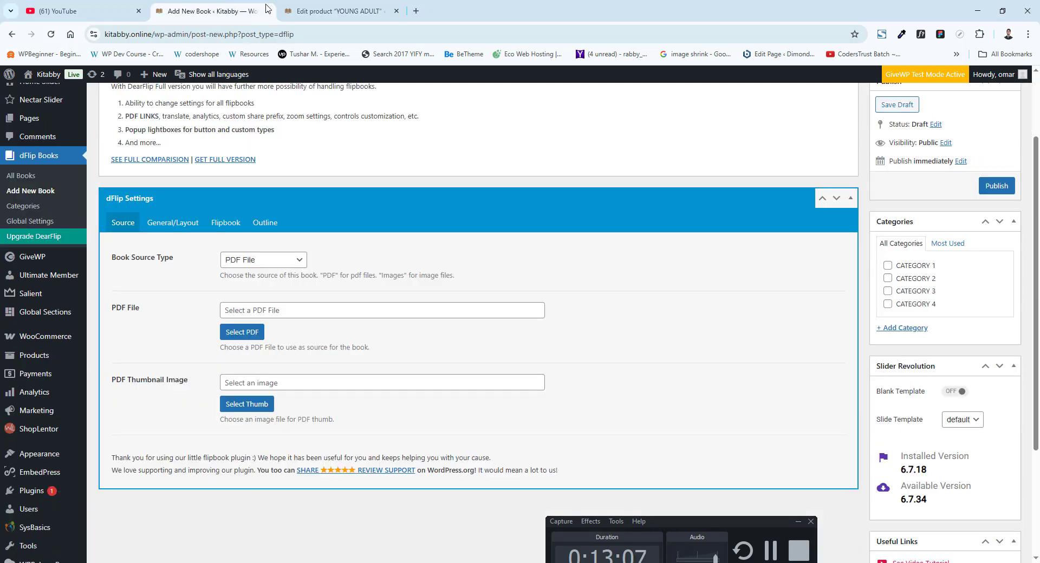
{"action": "left_click", "coordinate": [339, 11]}
{"action": "scroll", "coordinate": [997, 233], "scroll_direction": "up", "scroll_amount": 5}
{"action": "left_click", "coordinate": [980, 227]}
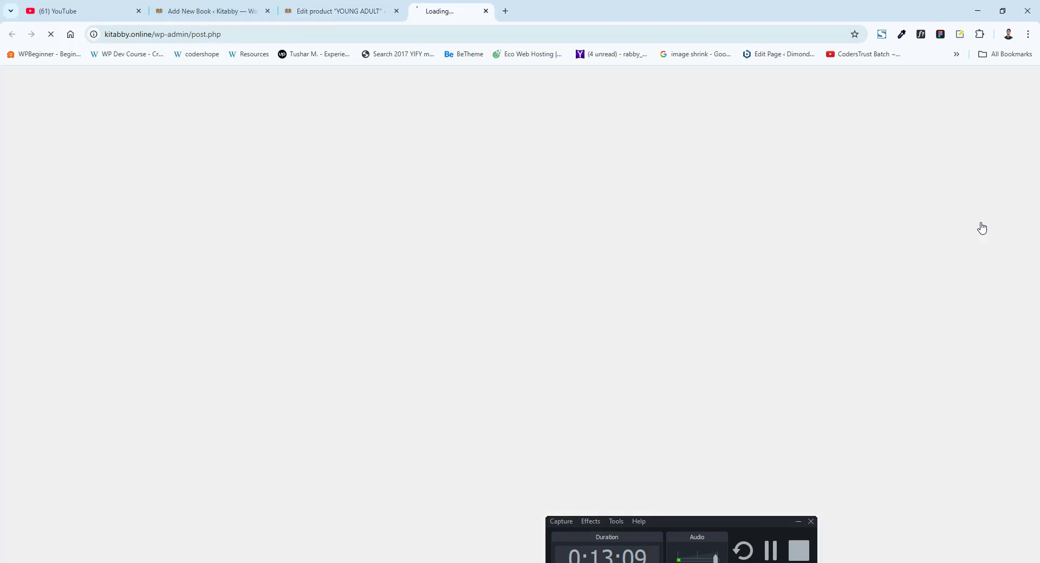
{"action": "left_click", "coordinate": [326, 7]}
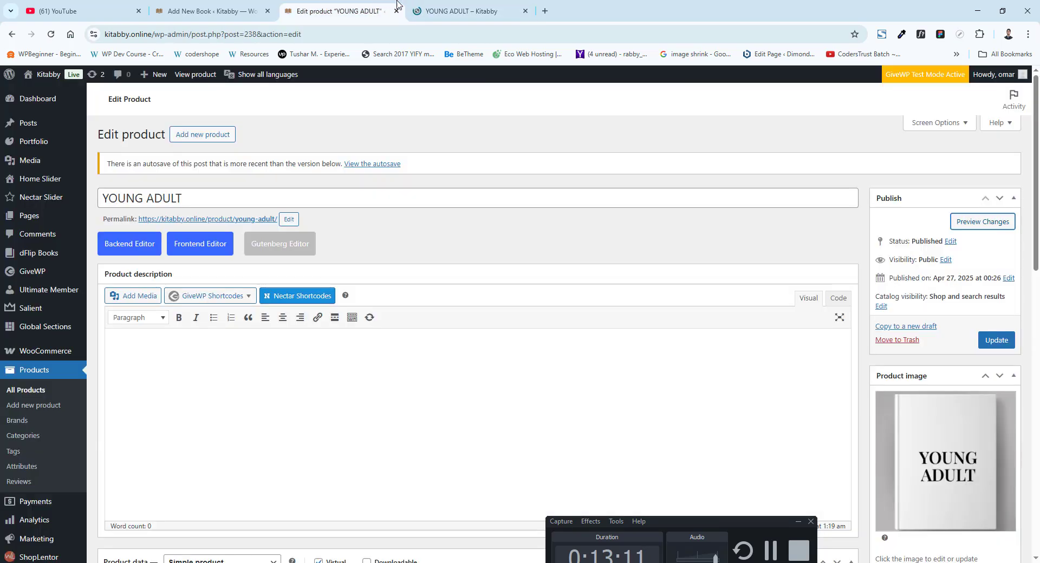
Compare the title and author name on the YOUNG ADULT preview with the product title in its editor
{"action": "left_click", "coordinate": [437, 7]}
{"action": "left_click_drag", "start_coordinate": [609, 237], "coordinate": [463, 236]}
{"action": "left_click_drag", "start_coordinate": [564, 254], "coordinate": [469, 233]}
{"action": "left_click", "coordinate": [362, 12]}
{"action": "left_click", "coordinate": [226, 196]}
{"action": "left_click", "coordinate": [471, 10]}
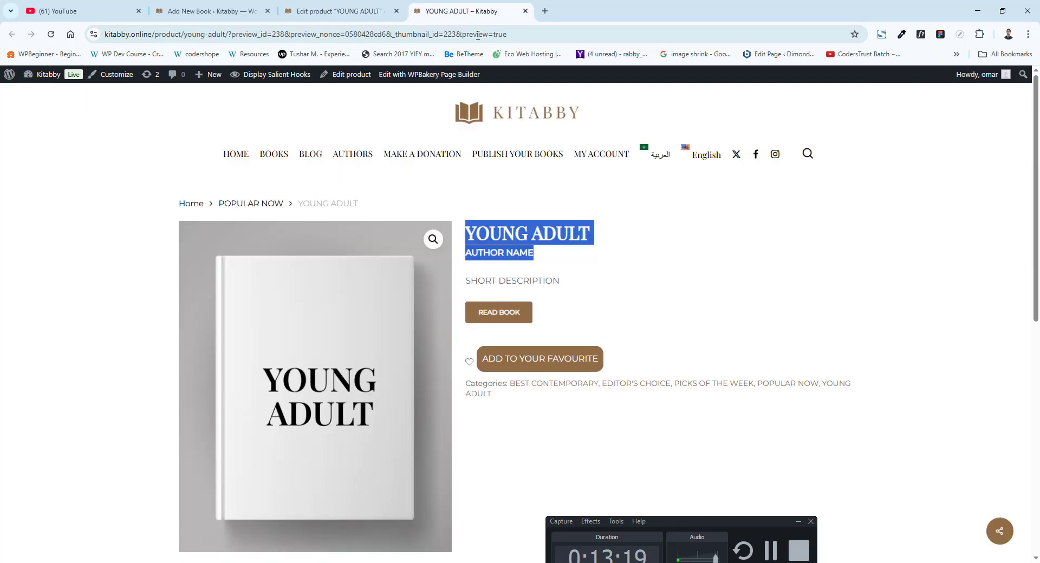
{"action": "left_click", "coordinate": [329, 10]}
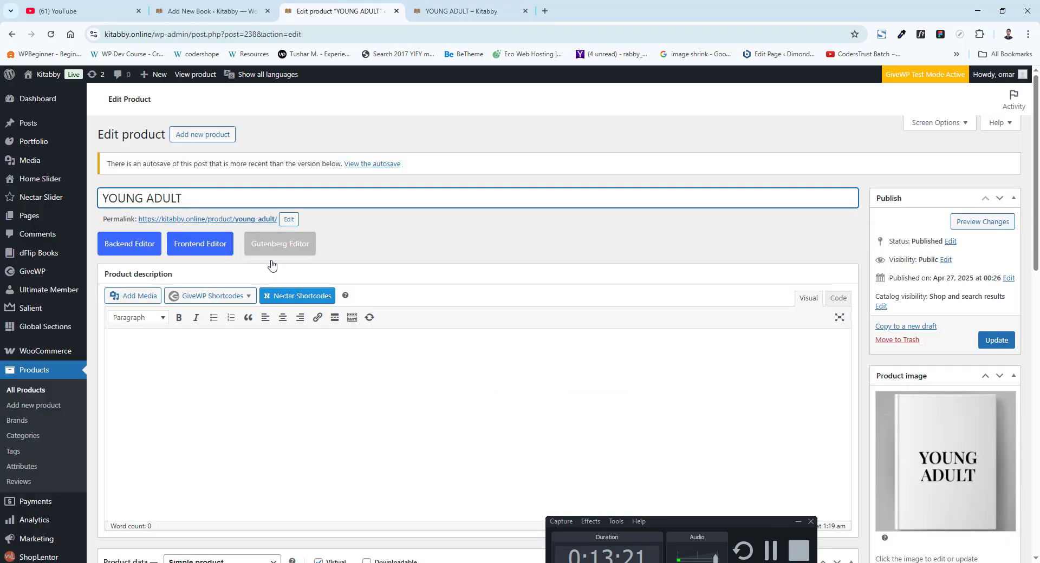
Examine the linked AUTHOR NAME in the YOUNG ADULT product's short description and check it against the preview
{"action": "scroll", "coordinate": [297, 316], "scroll_direction": "down", "scroll_amount": 4}
{"action": "scroll", "coordinate": [297, 316], "scroll_direction": "down", "scroll_amount": 7}
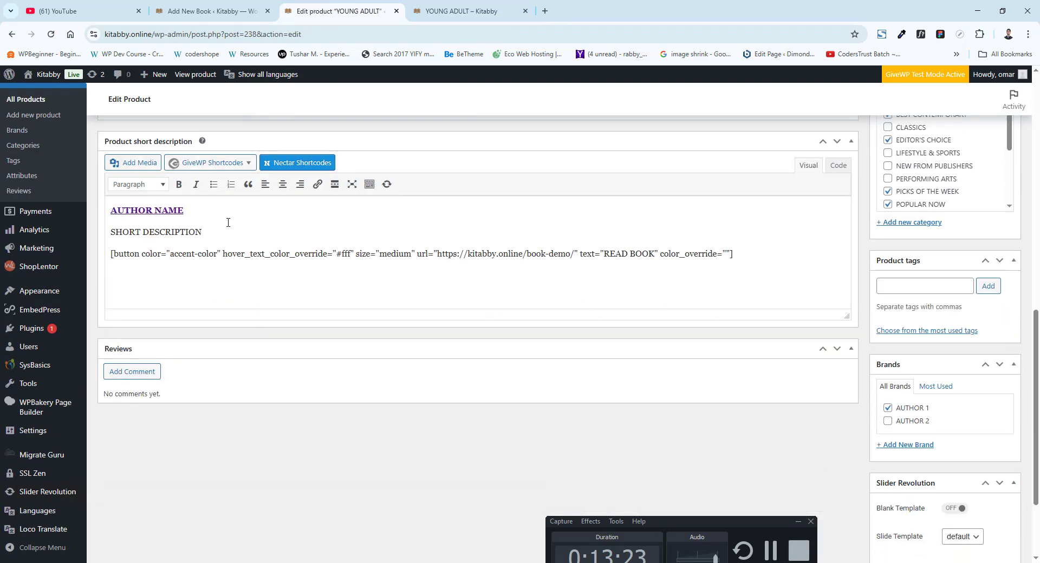
{"action": "left_click", "coordinate": [163, 212]}
{"action": "left_click", "coordinate": [467, 7]}
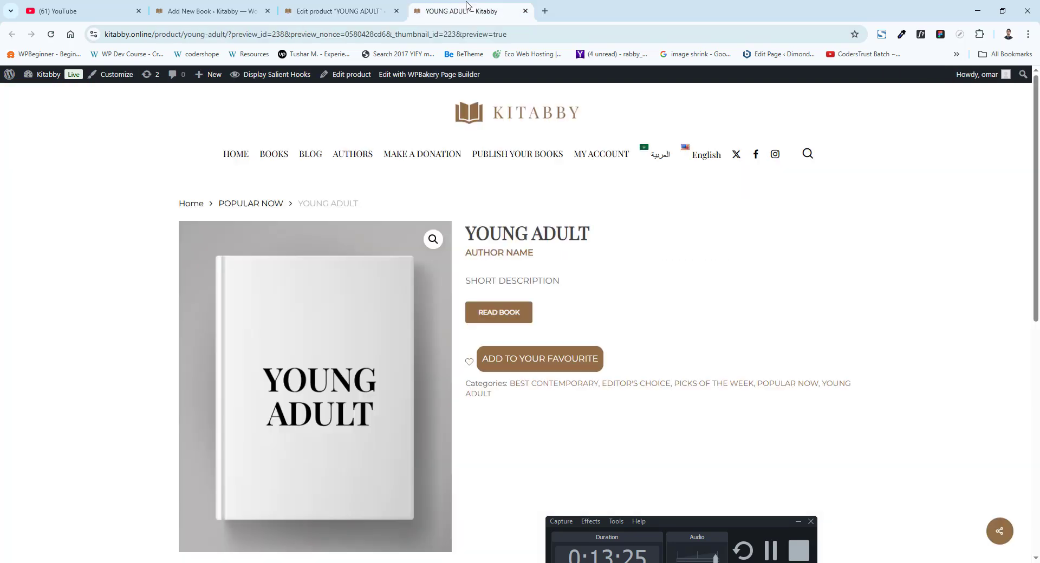
{"action": "left_click", "coordinate": [336, 10]}
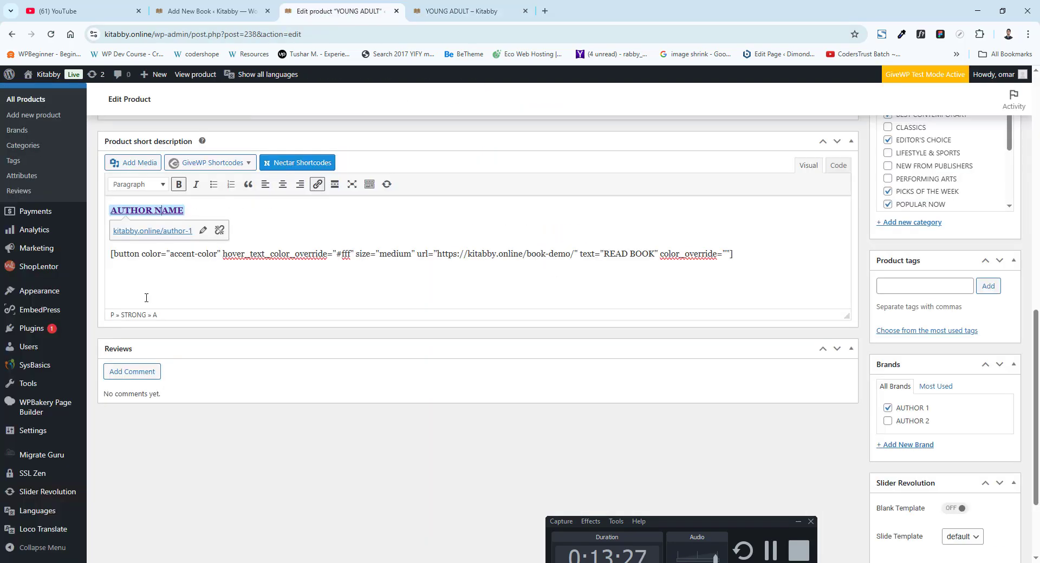
{"action": "left_click", "coordinate": [289, 239]}
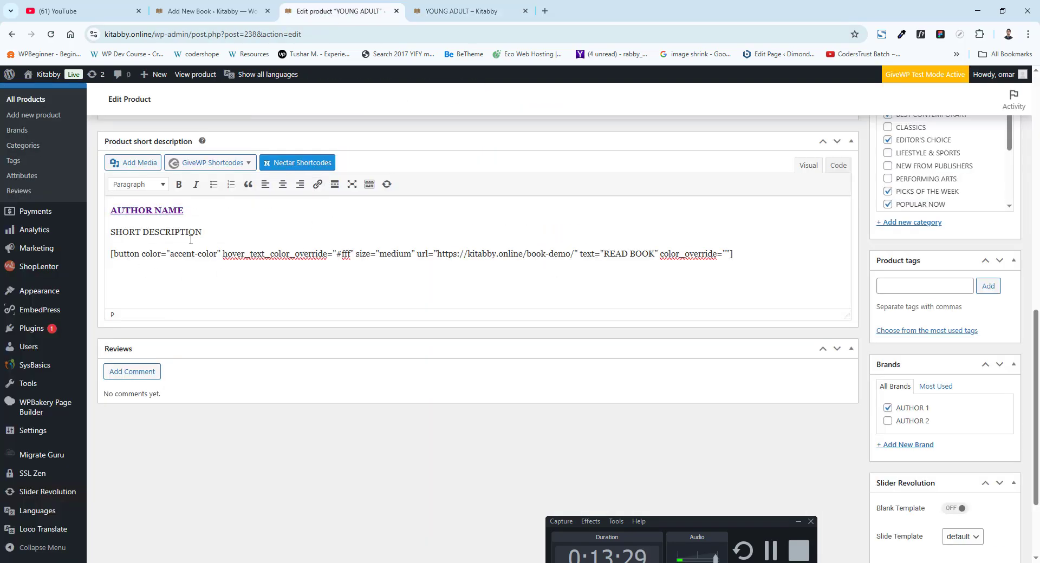
Compare the short description's author line, SHORT DESCRIPTION text and READ BOOK shortcode with how they appear on the preview
{"action": "left_click_drag", "start_coordinate": [187, 253], "coordinate": [110, 253]}
{"action": "left_click_drag", "start_coordinate": [265, 213], "coordinate": [110, 210]}
{"action": "left_click", "coordinate": [292, 230]}
{"action": "left_click", "coordinate": [470, 11]}
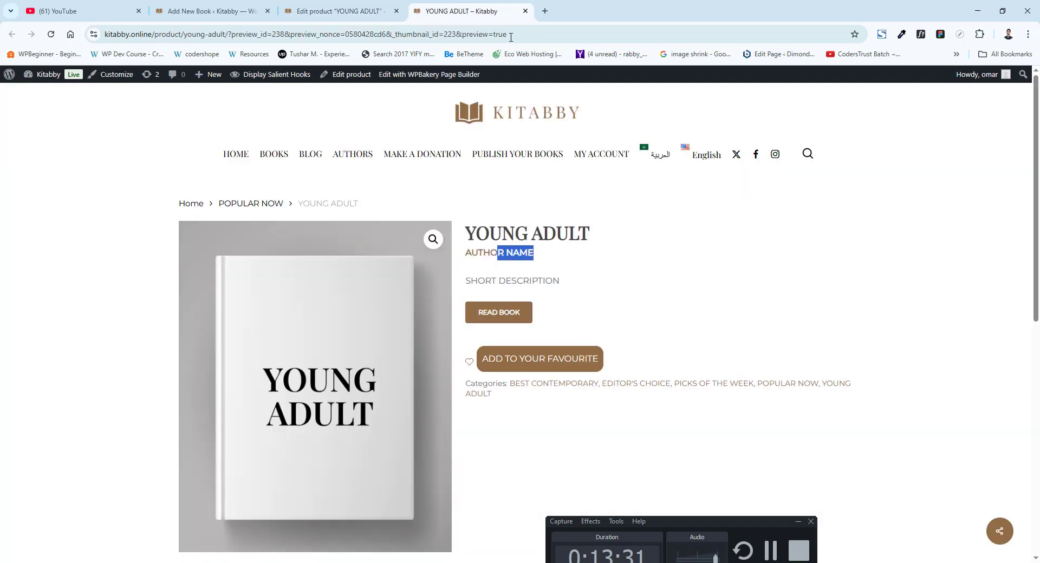
{"action": "key", "text": "ctrl+shift+Tab"}
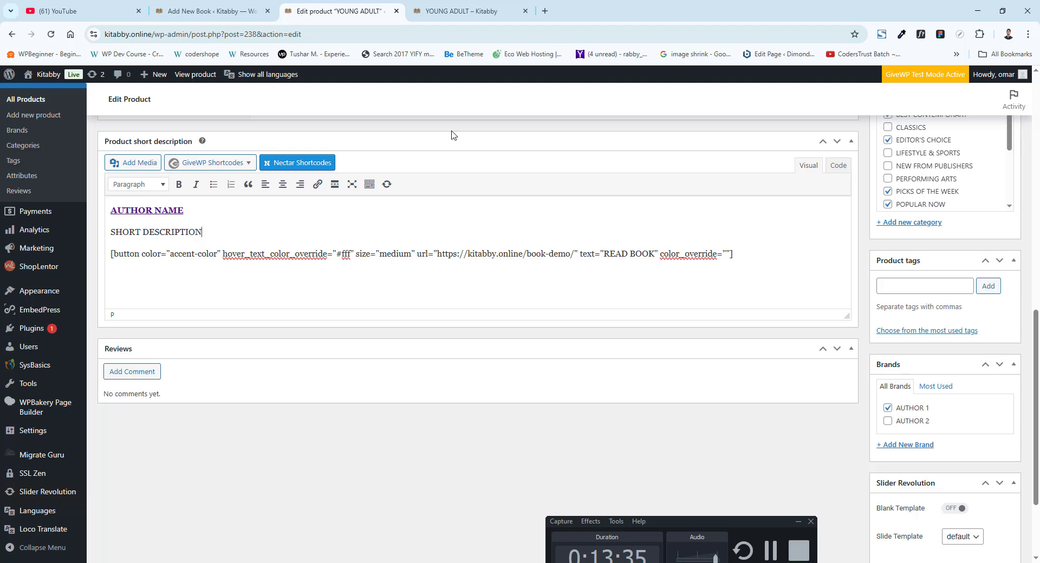
{"action": "left_click", "coordinate": [461, 11]}
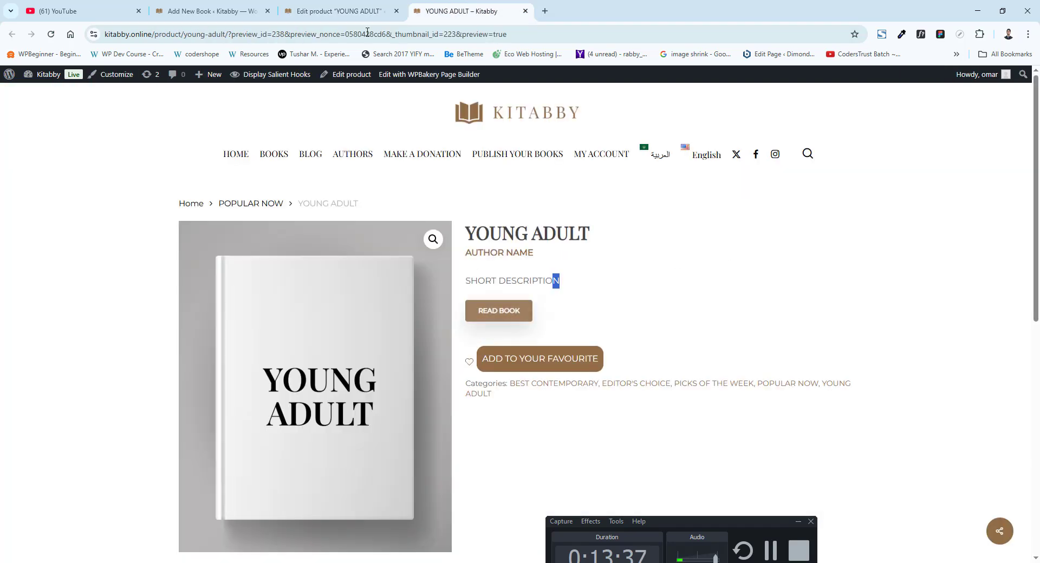
{"action": "left_click", "coordinate": [341, 11]}
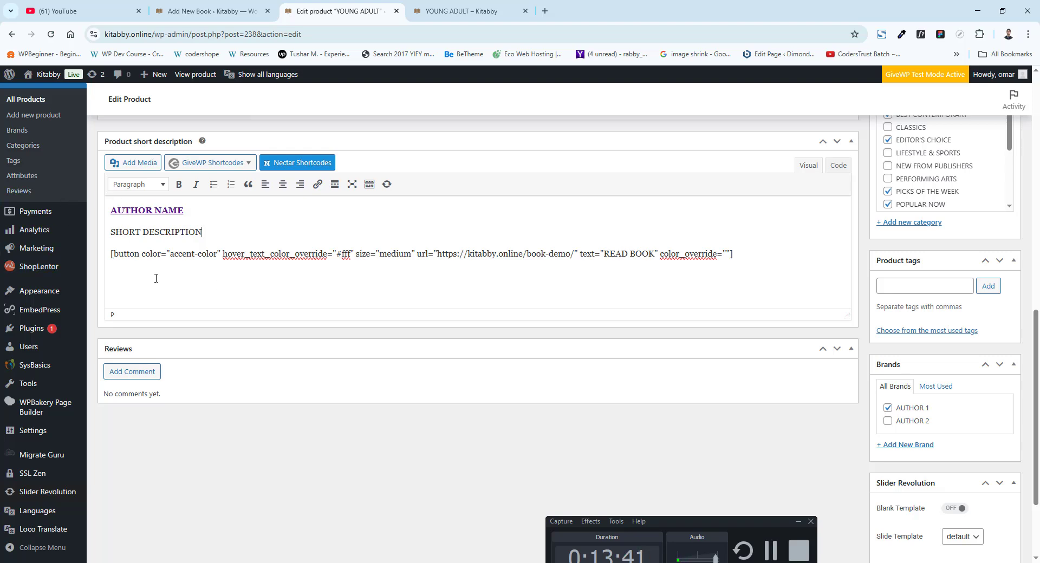
{"action": "left_click", "coordinate": [429, 11]}
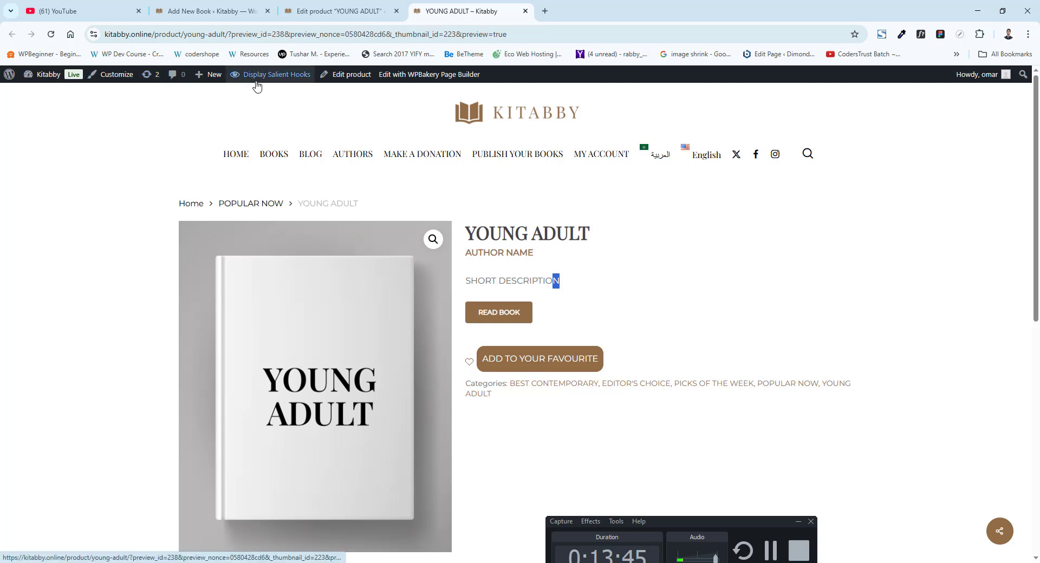
Open a blank new product form in a separate tab from the YOUNG ADULT preview page
{"action": "mouse_move", "coordinate": [207, 76]}
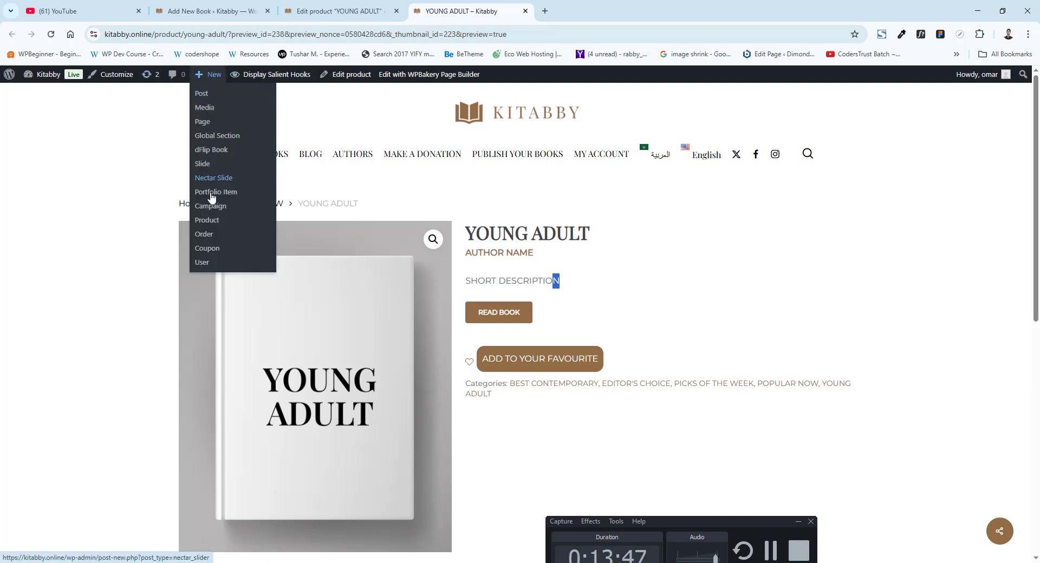
{"action": "right_click", "coordinate": [223, 221]}
{"action": "left_click", "coordinate": [234, 235]}
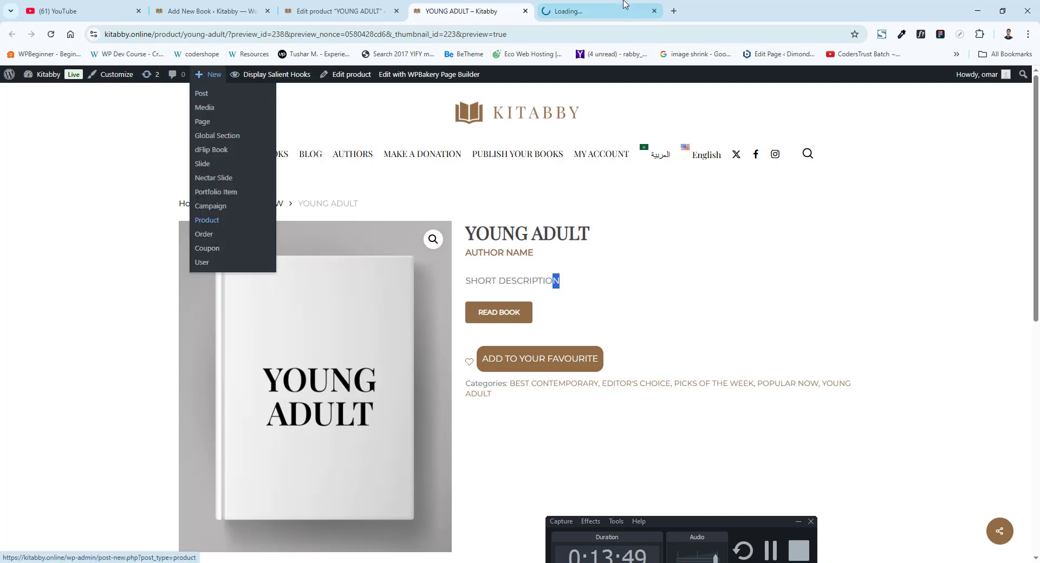
{"action": "left_click", "coordinate": [588, 6]}
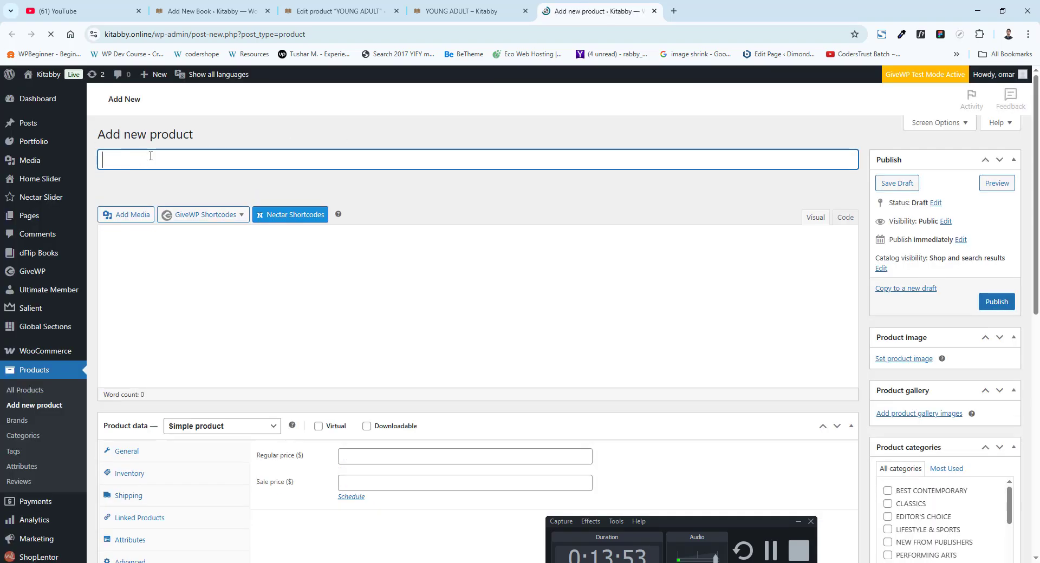
Check the YOUNG ADULT product's data settings and mark the new product as Virtual
{"action": "left_click", "coordinate": [466, 11]}
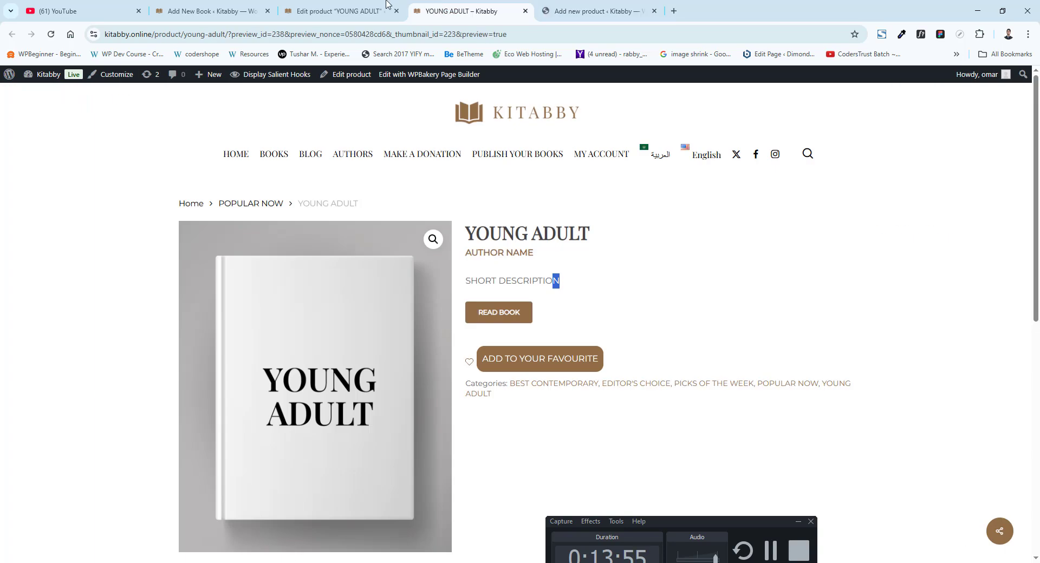
{"action": "left_click", "coordinate": [335, 11]}
{"action": "scroll", "coordinate": [204, 283], "scroll_direction": "up", "scroll_amount": 5}
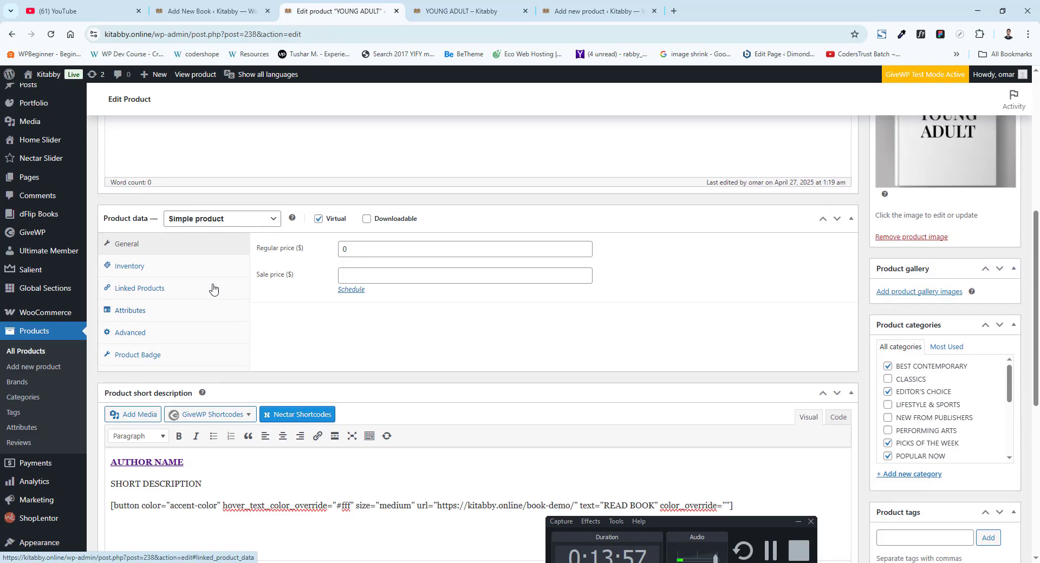
{"action": "left_click", "coordinate": [596, 11]}
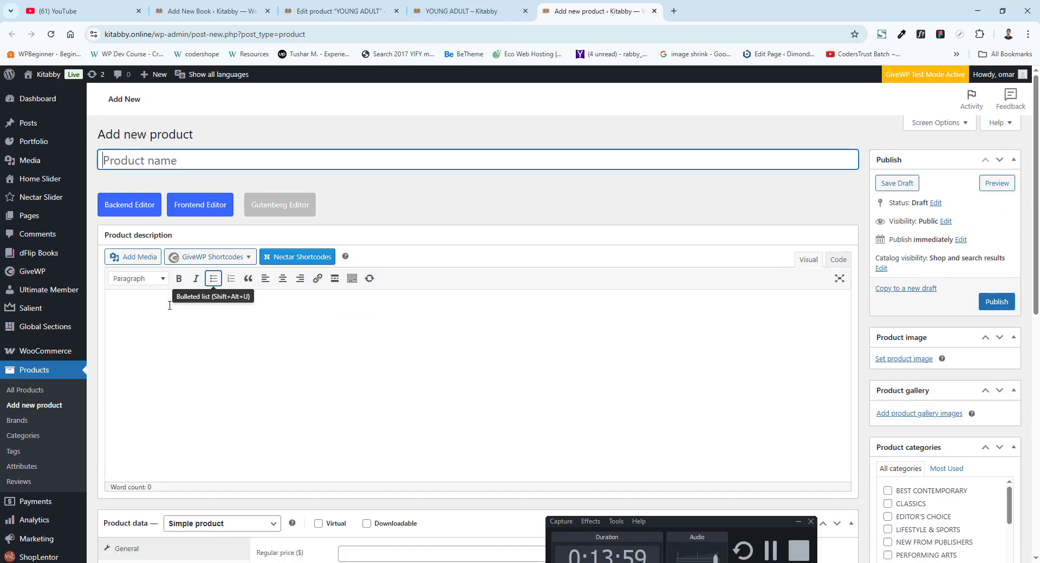
{"action": "scroll", "coordinate": [132, 394], "scroll_direction": "down", "scroll_amount": 3}
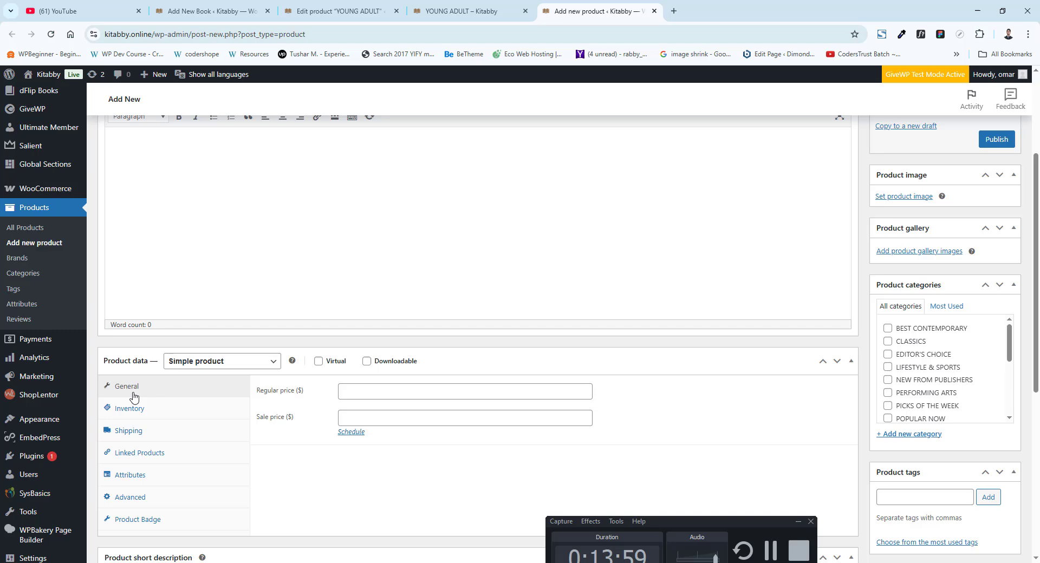
{"action": "left_click", "coordinate": [318, 362]}
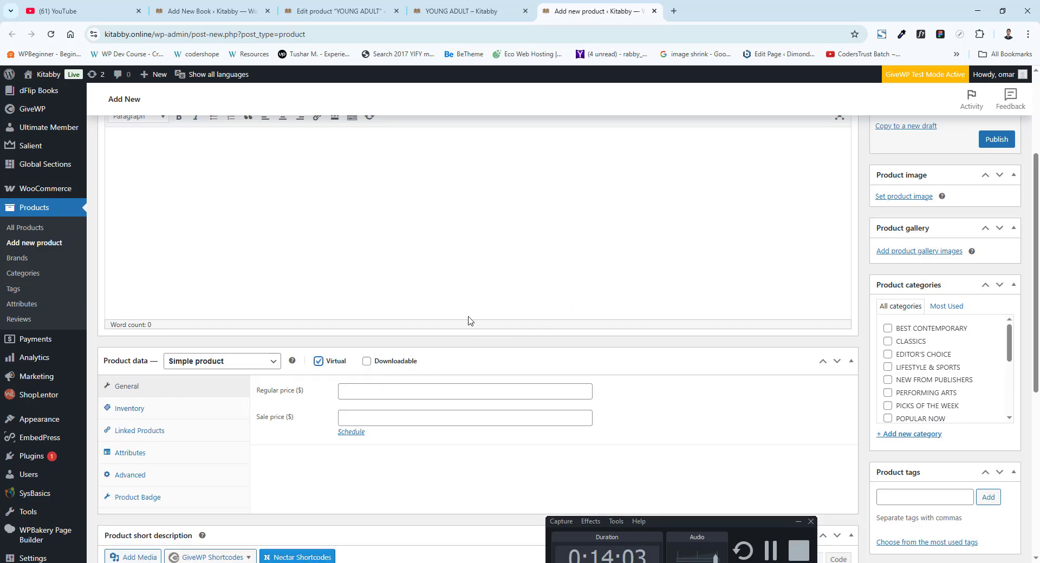
Recheck the YOUNG ADULT product's settings and examine the new product form's categories, product image and author brands
{"action": "left_click", "coordinate": [463, 4]}
{"action": "left_click", "coordinate": [322, 5]}
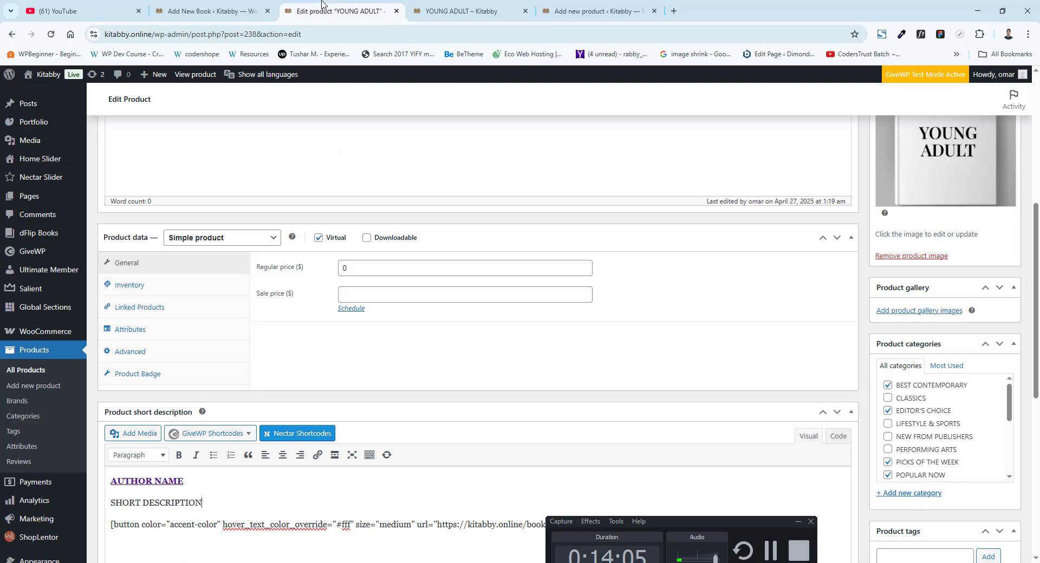
{"action": "key", "text": "ctrl+Tab"}
{"action": "key", "text": "ctrl+Tab"}
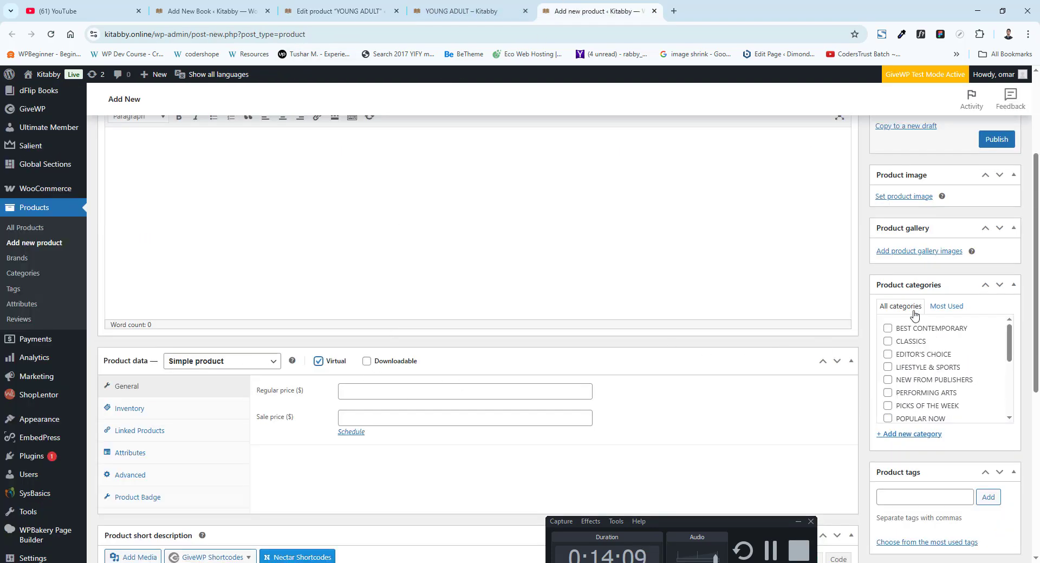
{"action": "scroll", "coordinate": [922, 348], "scroll_direction": "down", "scroll_amount": 5}
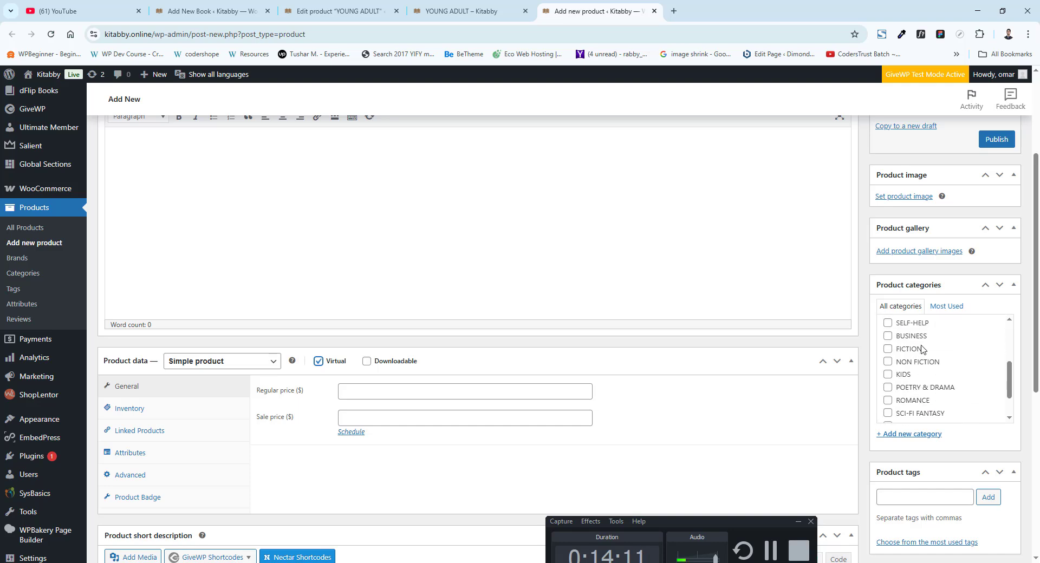
{"action": "scroll", "coordinate": [923, 396], "scroll_direction": "up", "scroll_amount": 5}
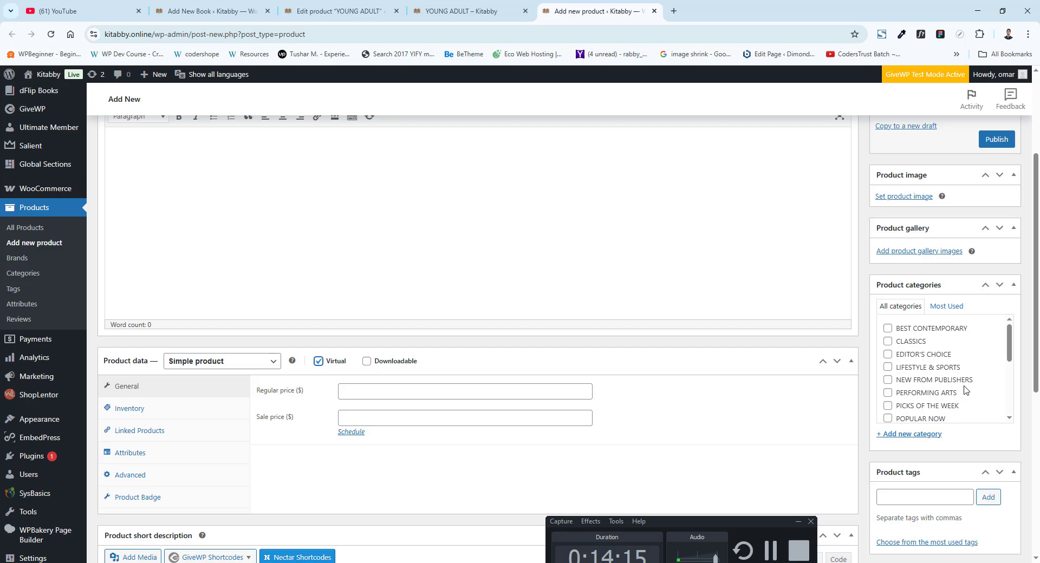
{"action": "scroll", "coordinate": [921, 393], "scroll_direction": "up", "scroll_amount": 2}
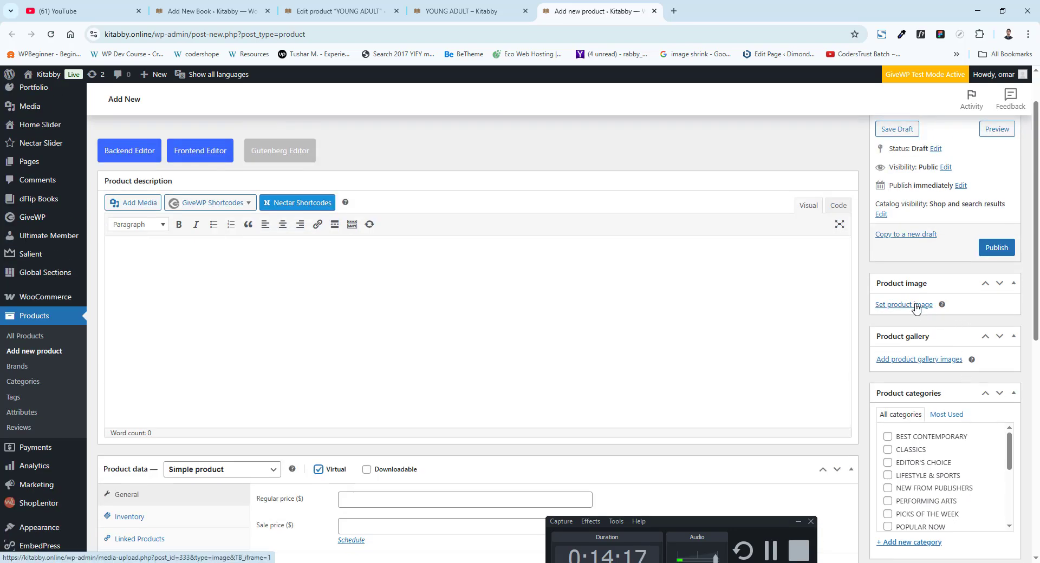
{"action": "scroll", "coordinate": [936, 370], "scroll_direction": "down", "scroll_amount": 6}
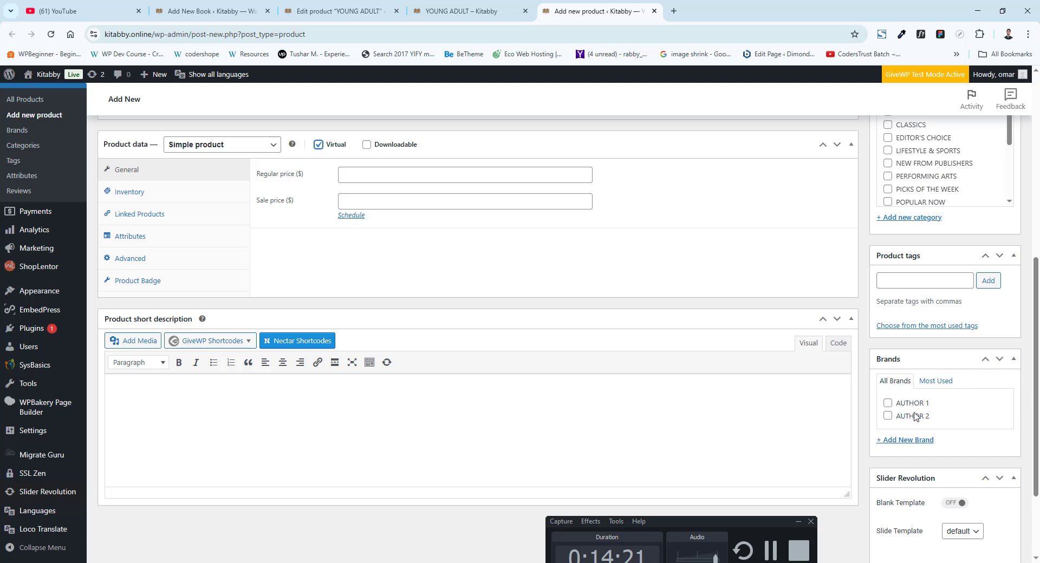
Examine the YOUNG ADULT preview's categories, reviews and related products, glancing back at the new product form
{"action": "left_click", "coordinate": [461, 11]}
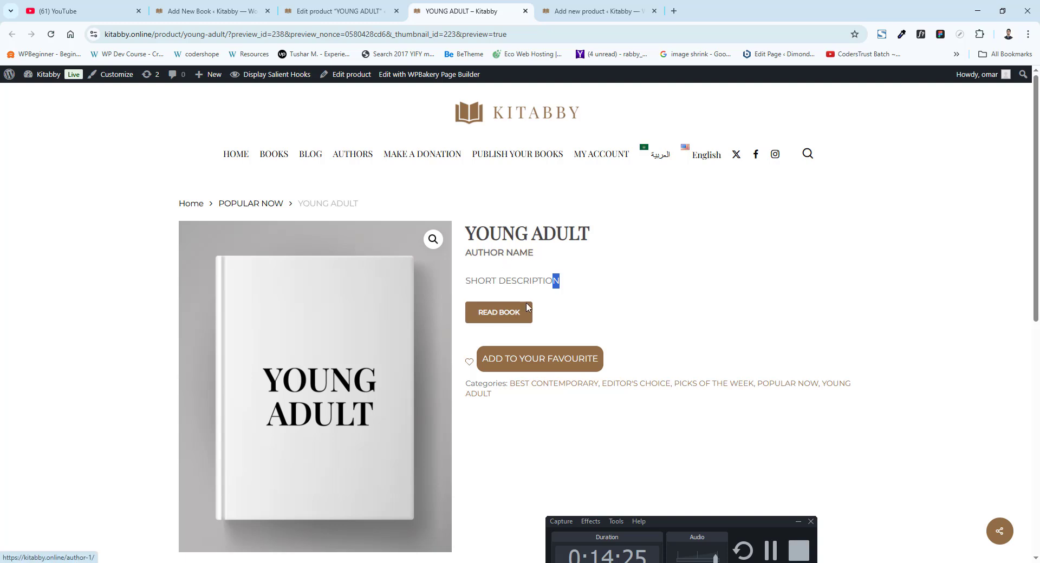
{"action": "scroll", "coordinate": [519, 289], "scroll_direction": "down", "scroll_amount": 1}
{"action": "scroll", "coordinate": [645, 327], "scroll_direction": "down", "scroll_amount": 8}
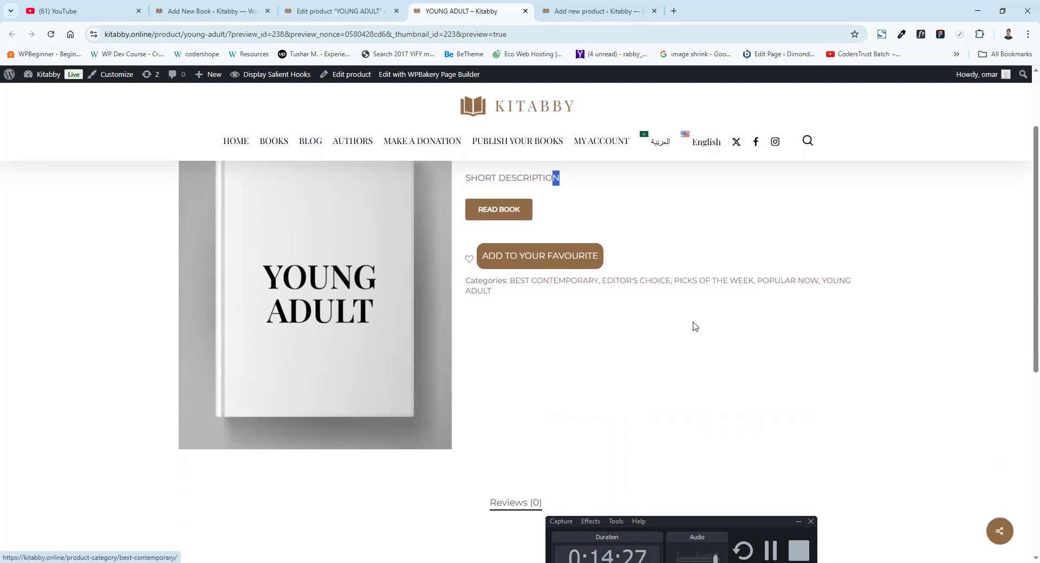
{"action": "scroll", "coordinate": [187, 344], "scroll_direction": "down", "scroll_amount": 1}
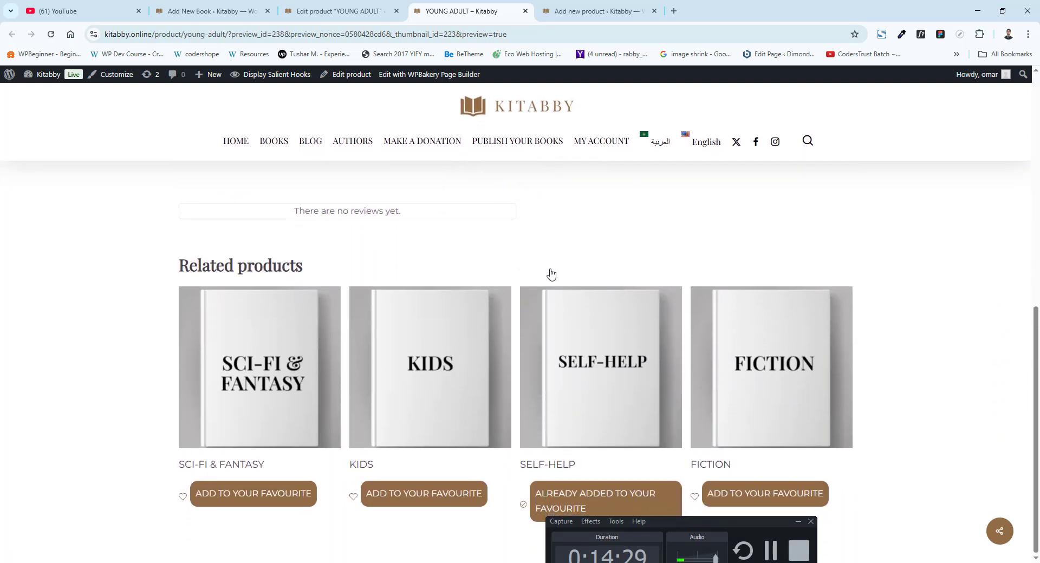
{"action": "key", "text": "ctrl+Tab"}
{"action": "scroll", "coordinate": [446, 314], "scroll_direction": "down", "scroll_amount": 1}
{"action": "scroll", "coordinate": [445, 314], "scroll_direction": "up", "scroll_amount": 10}
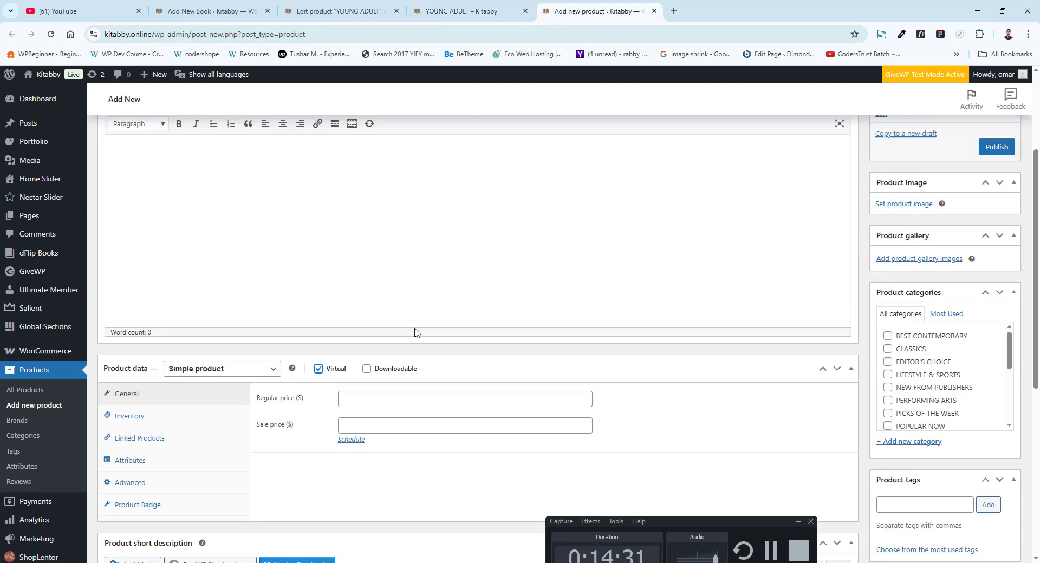
{"action": "key", "text": "ctrl+shift+Tab"}
{"action": "scroll", "coordinate": [602, 453], "scroll_direction": "up", "scroll_amount": 12}
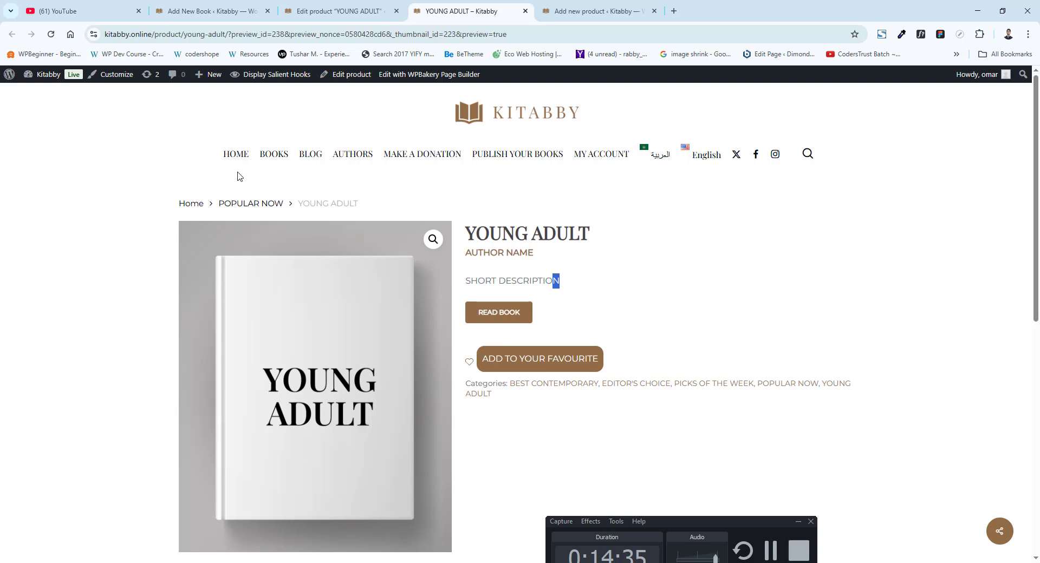
Review the new product form from its name and description through product data to short description
{"action": "left_click", "coordinate": [341, 4]}
{"action": "left_click", "coordinate": [594, 11]}
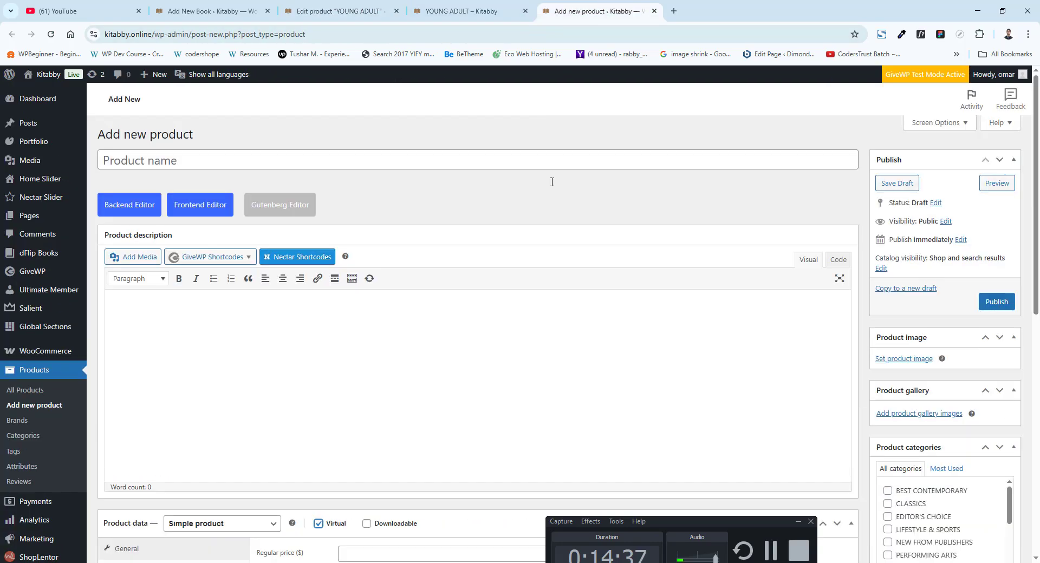
{"action": "scroll", "coordinate": [291, 348], "scroll_direction": "down", "scroll_amount": 4}
{"action": "scroll", "coordinate": [520, 353], "scroll_direction": "up", "scroll_amount": 2}
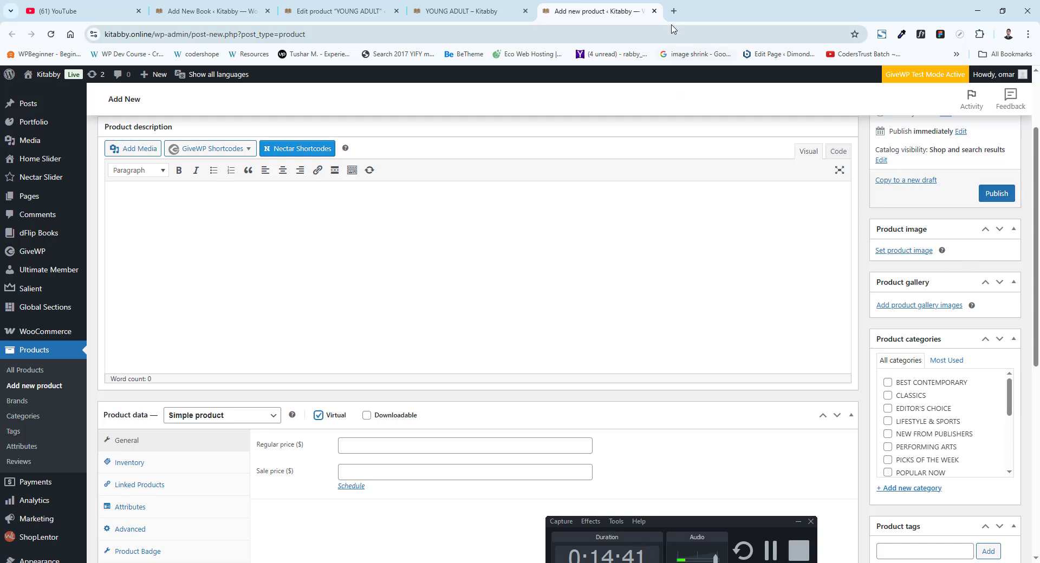
{"action": "scroll", "coordinate": [215, 467], "scroll_direction": "down", "scroll_amount": 7}
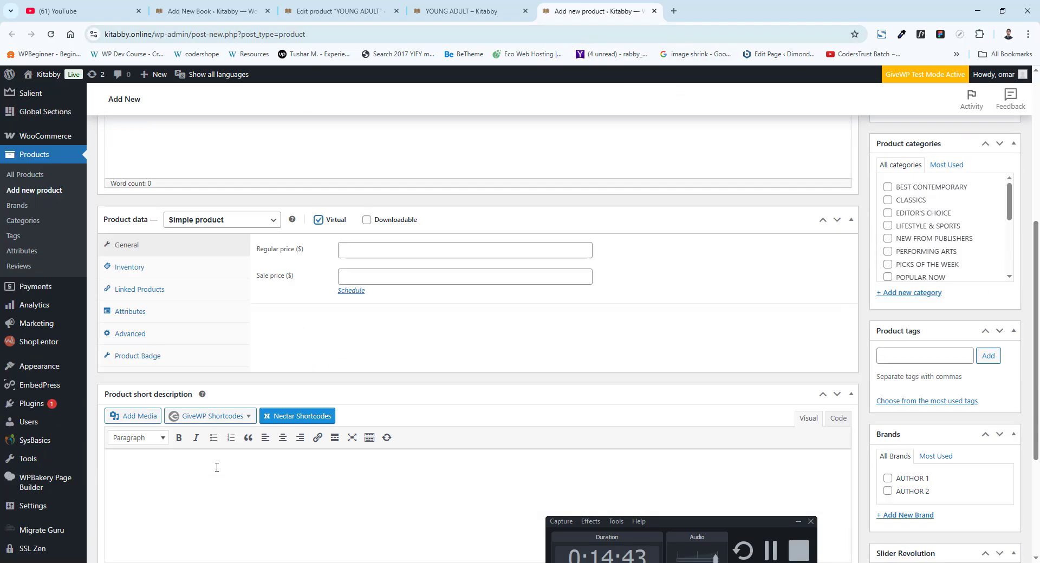
Close the new product form and return to the READ BOOK shortcode in the YOUNG ADULT product's short description
{"action": "left_click", "coordinate": [655, 10]}
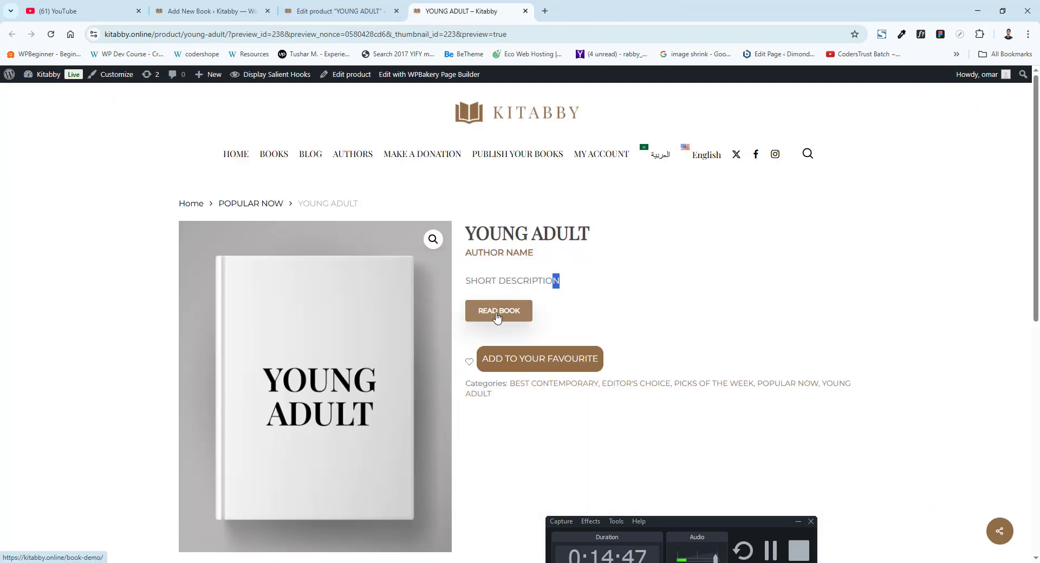
{"action": "left_click", "coordinate": [307, 4]}
{"action": "scroll", "coordinate": [281, 360], "scroll_direction": "down", "scroll_amount": 2}
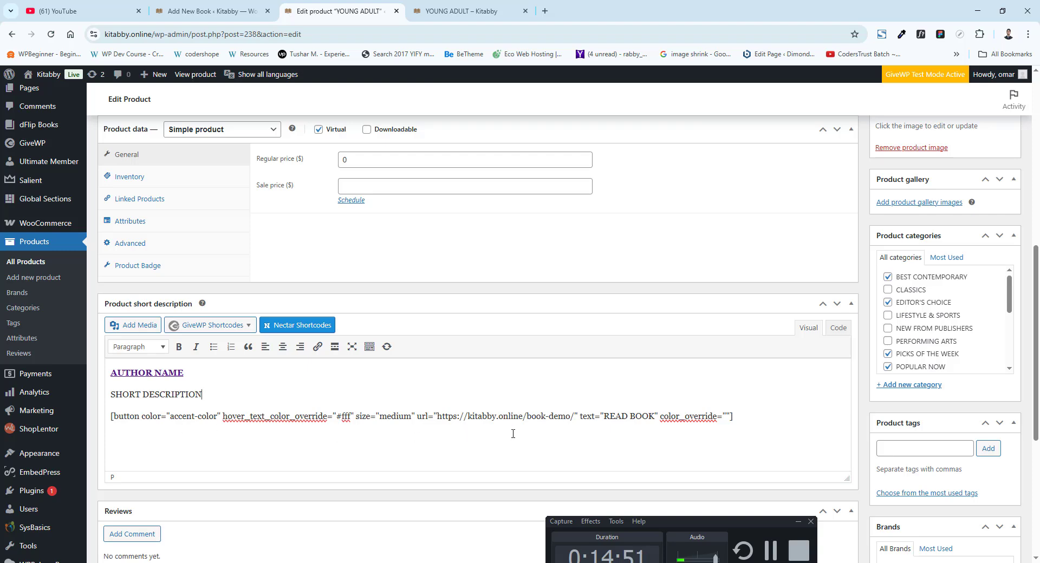
Follow the READ BOOK link in the YOUNG ADULT preview and view the BOOK DEMO flipbook
{"action": "left_click", "coordinate": [487, 4]}
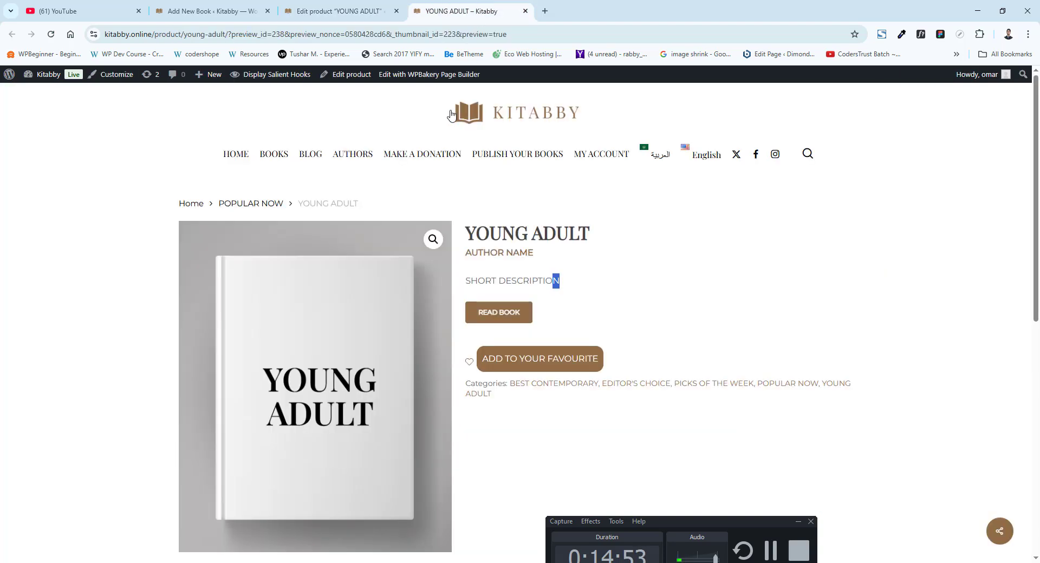
{"action": "left_click", "coordinate": [498, 311]}
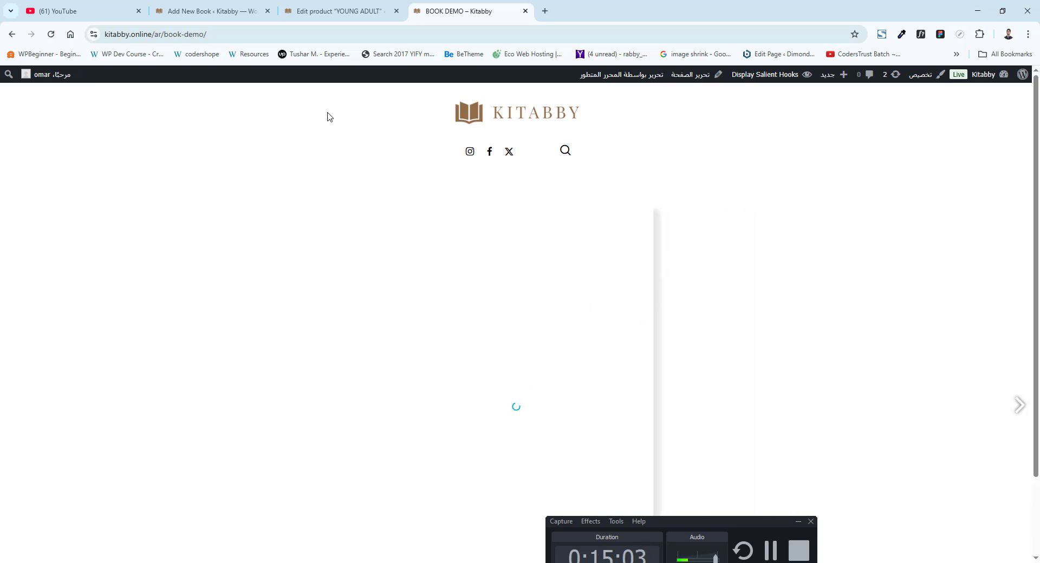
{"action": "scroll", "coordinate": [499, 357], "scroll_direction": "down", "scroll_amount": 1}
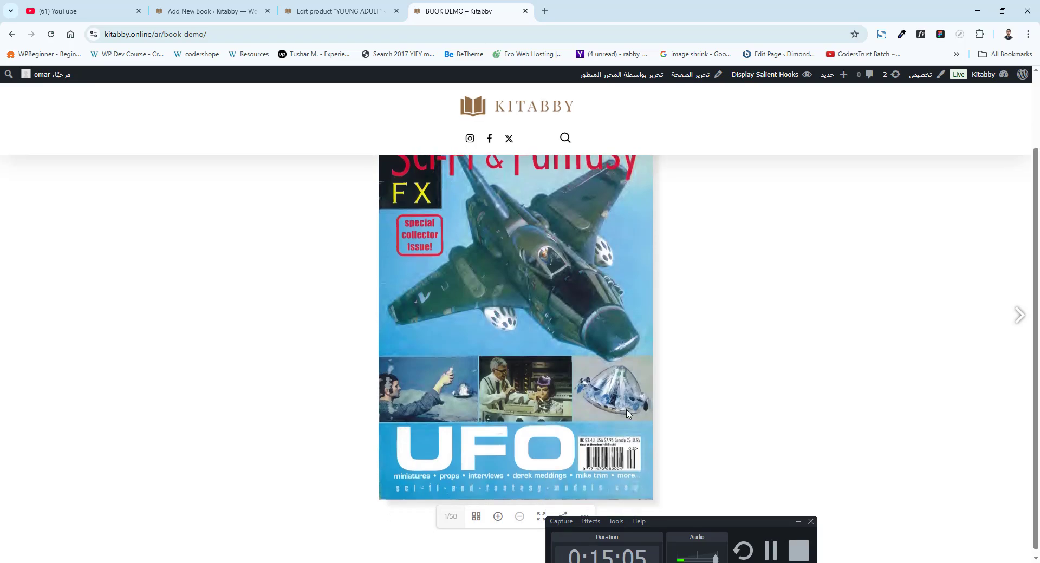
Return to the new dFlip book form and check its title, PDF source settings and shortcode box
{"action": "left_click", "coordinate": [209, 11]}
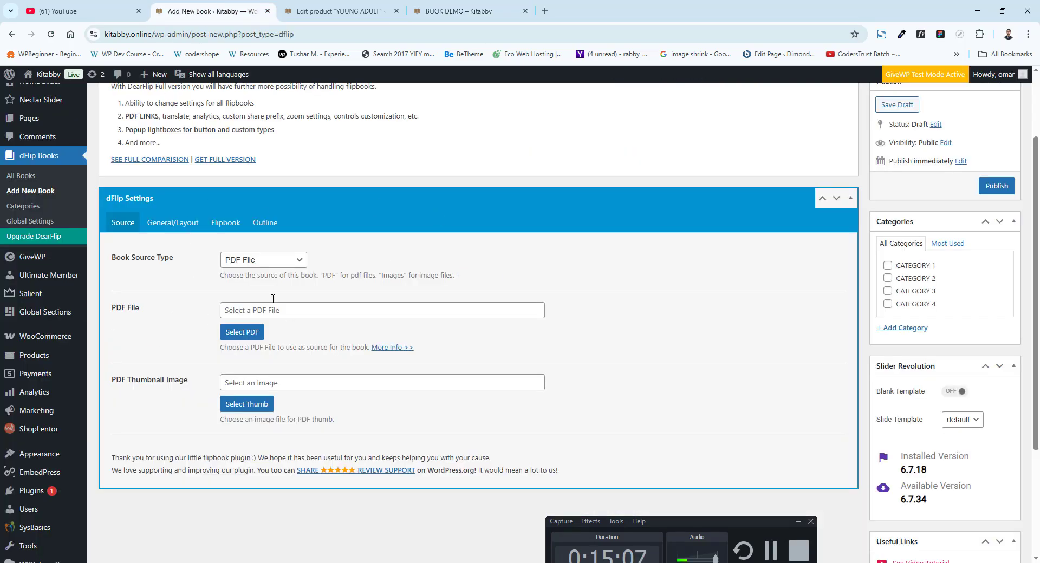
{"action": "scroll", "coordinate": [113, 291], "scroll_direction": "up", "scroll_amount": 2}
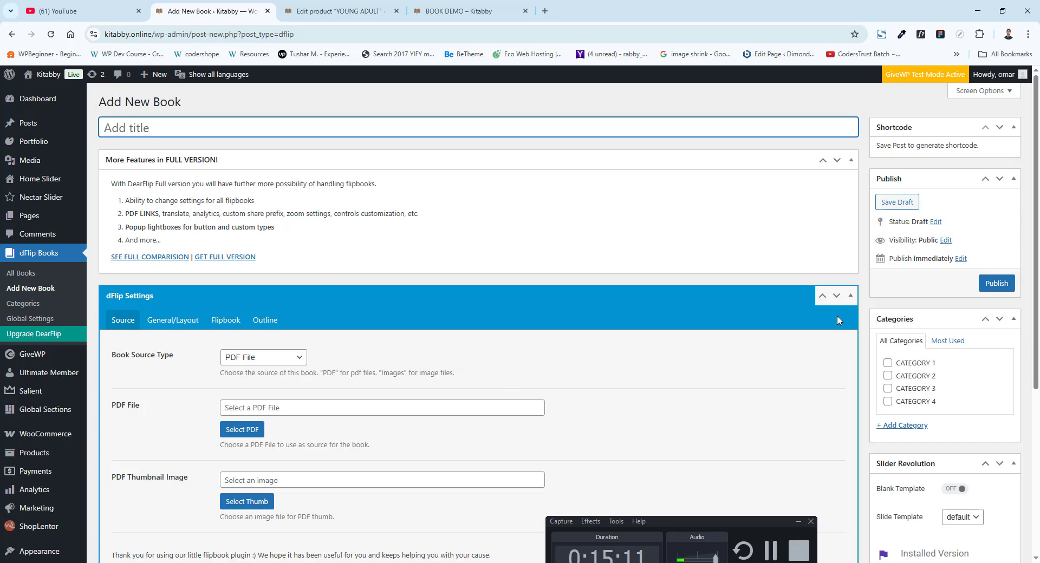
{"action": "left_click", "coordinate": [934, 149]}
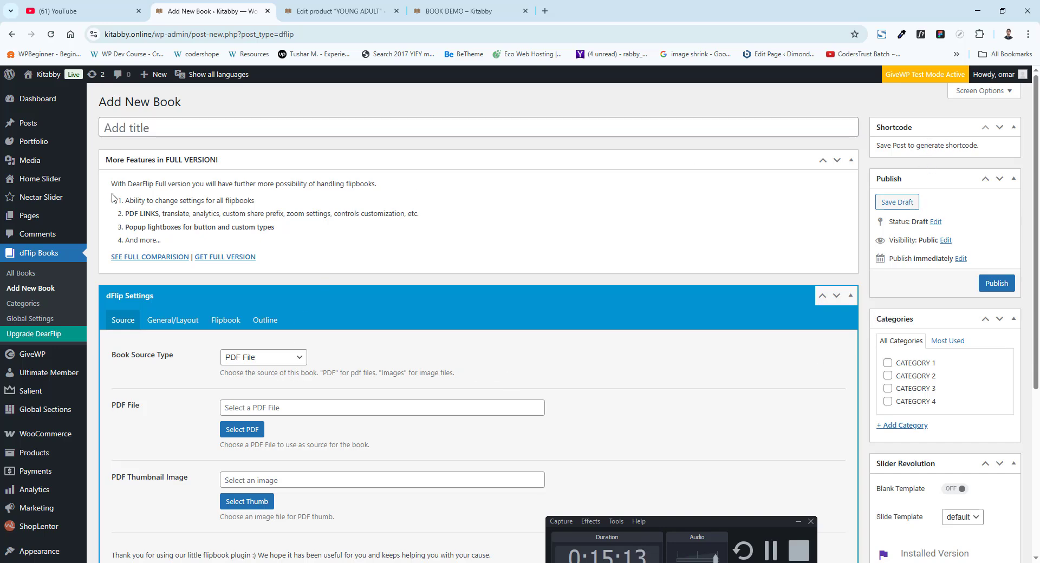
Open book3 from the dFlip book list and copy its embedded shortcode
{"action": "left_click", "coordinate": [24, 279]}
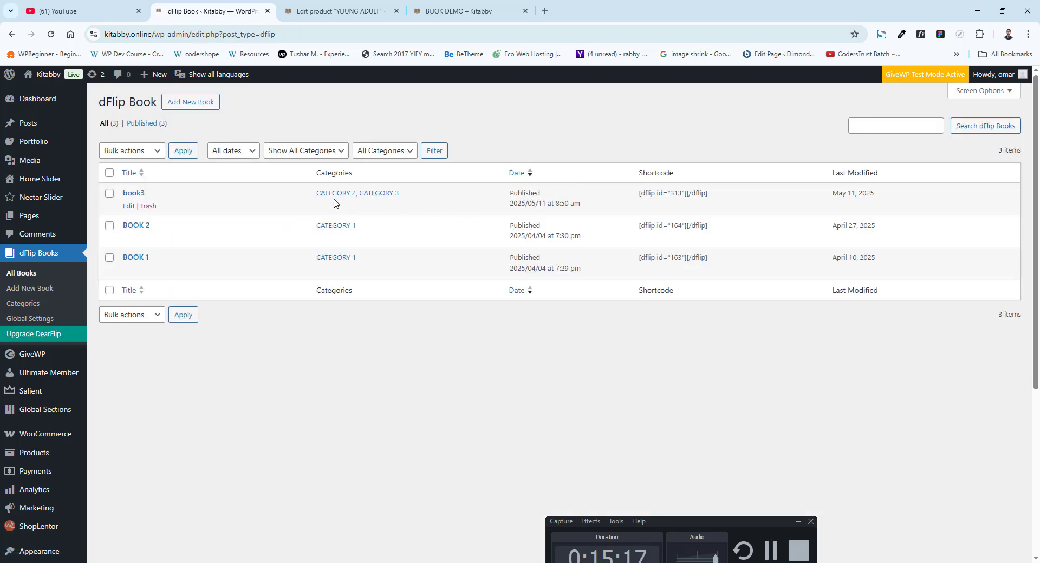
{"action": "left_click", "coordinate": [129, 209]}
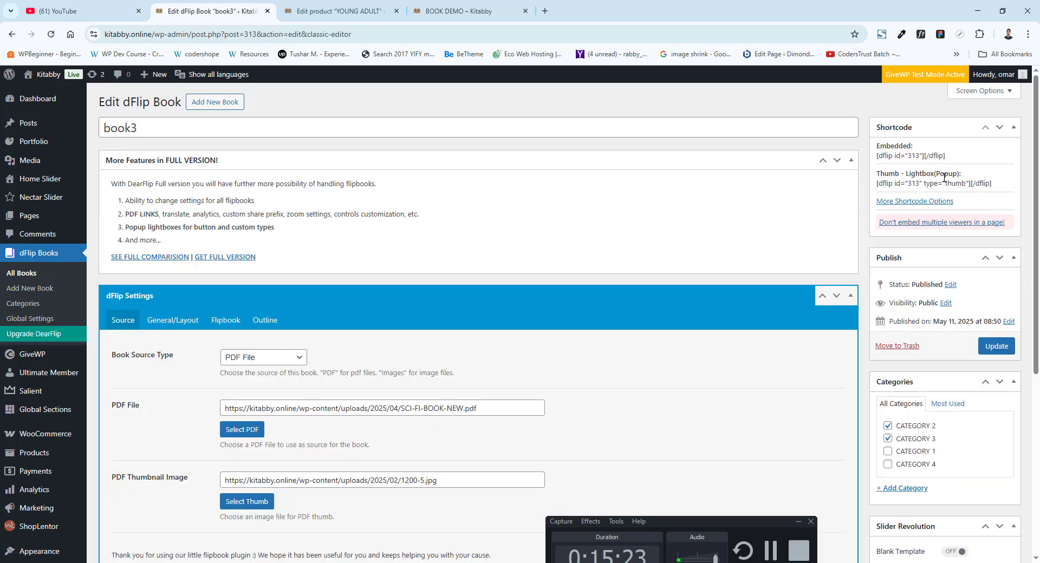
{"action": "left_click_drag", "start_coordinate": [953, 160], "coordinate": [887, 162]}
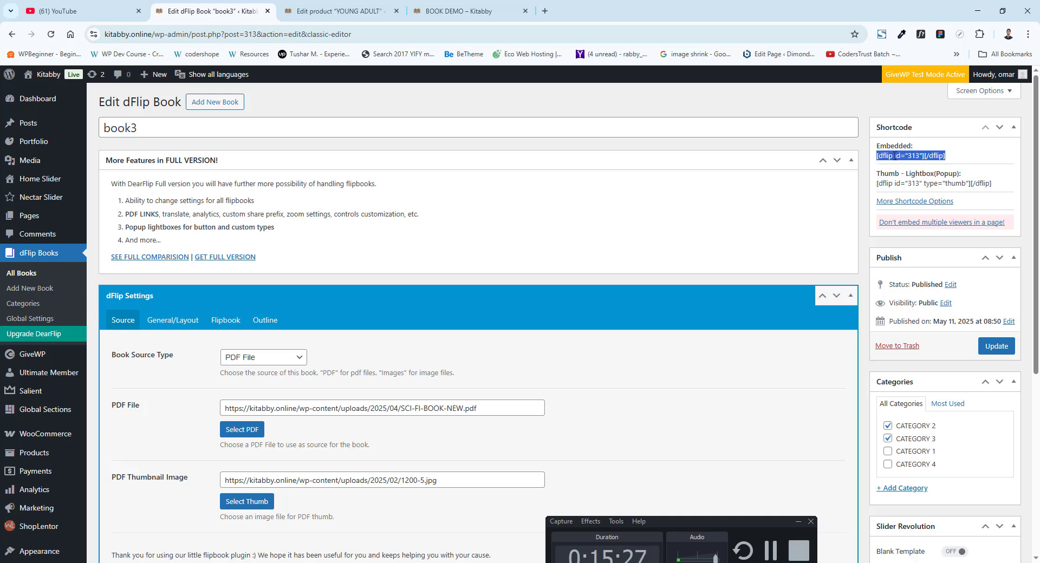
{"action": "right_click", "coordinate": [895, 156]}
{"action": "left_click", "coordinate": [732, 168]}
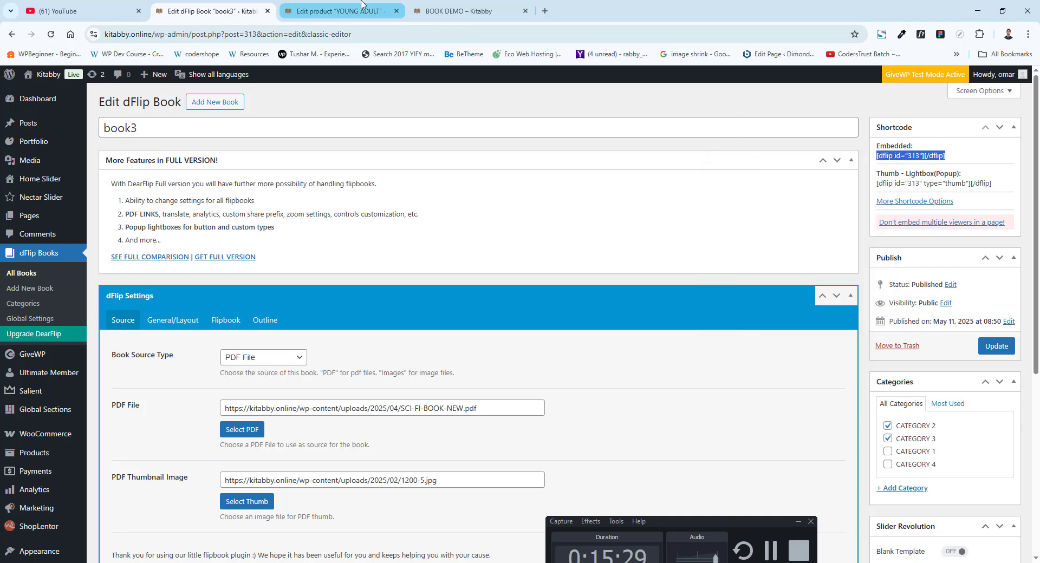
Open the BOOK DEMO page for editing, change its language to English and update the page
{"action": "left_click", "coordinate": [361, 4]}
{"action": "left_click", "coordinate": [458, 11]}
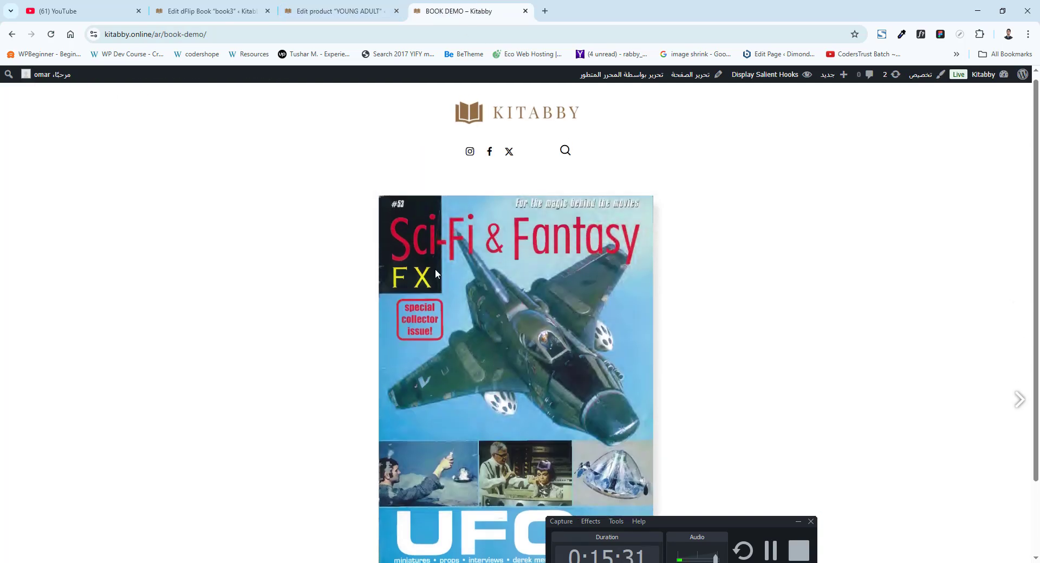
{"action": "left_click", "coordinate": [695, 76]}
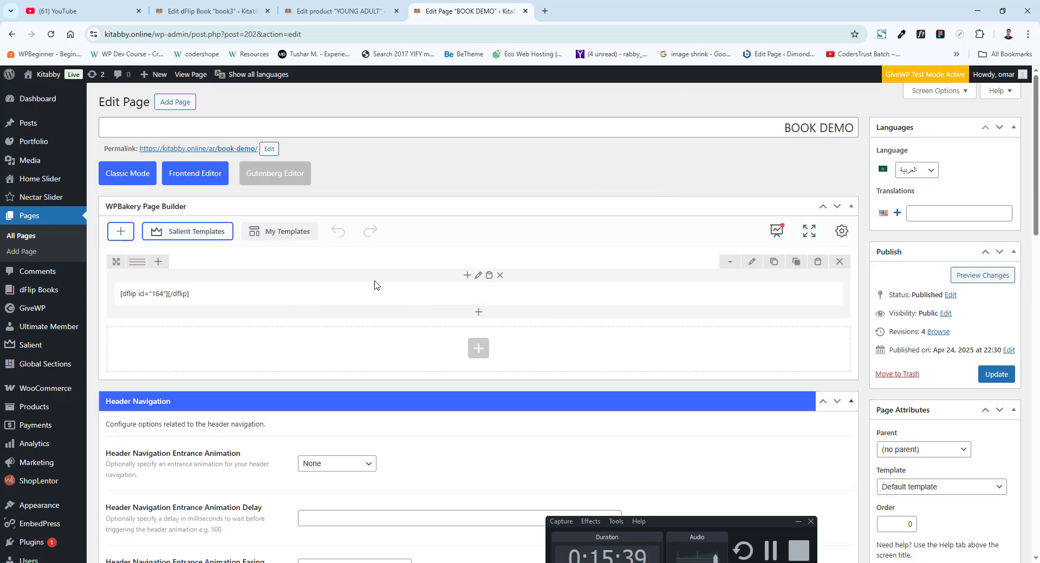
{"action": "mouse_move", "coordinate": [476, 293]}
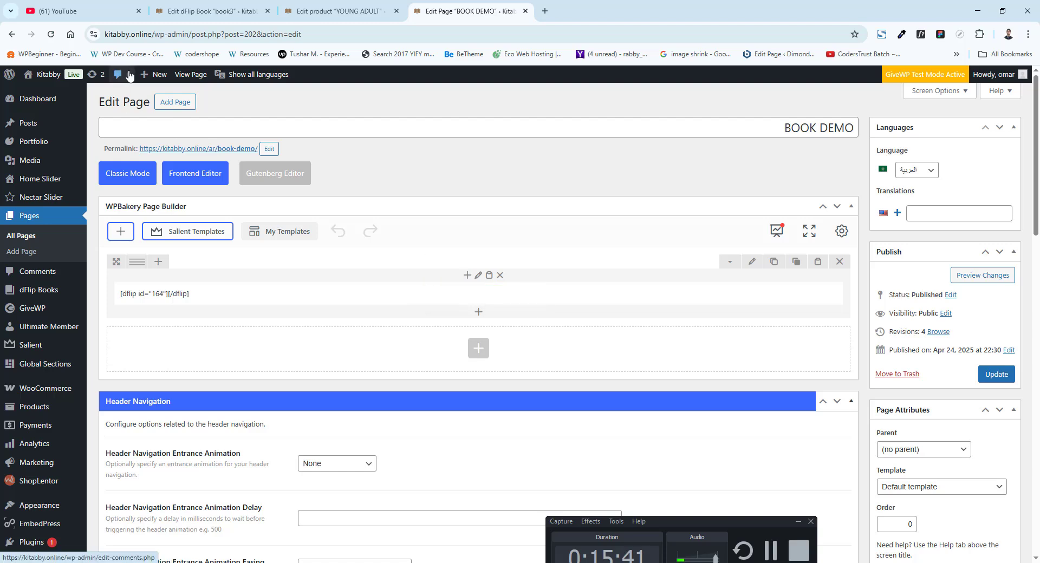
{"action": "left_click", "coordinate": [917, 170]}
{"action": "left_click", "coordinate": [920, 202]}
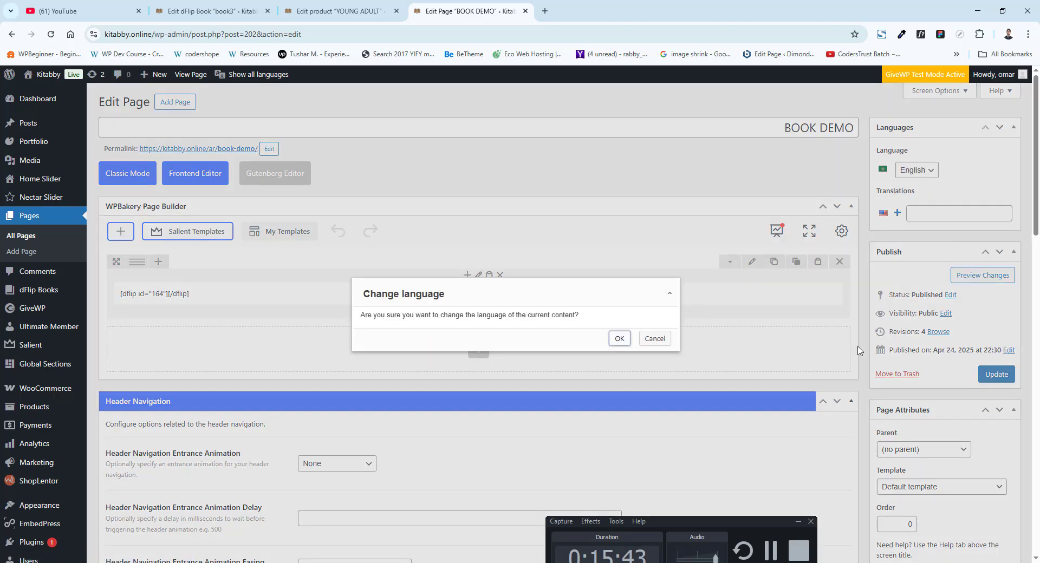
{"action": "left_click", "coordinate": [620, 339]}
{"action": "left_click", "coordinate": [997, 374]}
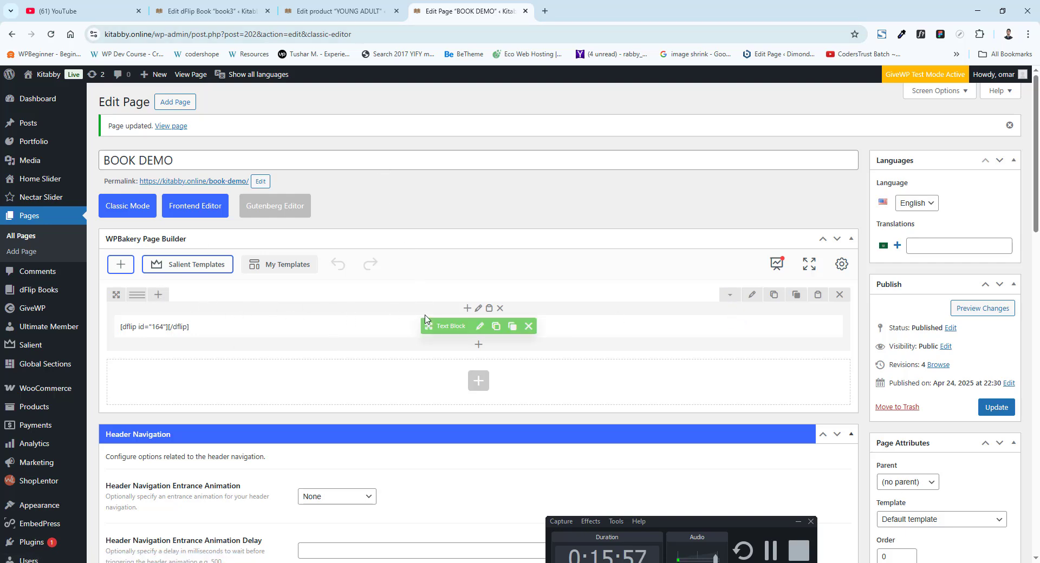
Compare book3's embedded shortcode and the YOUNG ADULT button shortcode with the BOOK DEMO page's content and permalink
{"action": "left_click", "coordinate": [236, 6]}
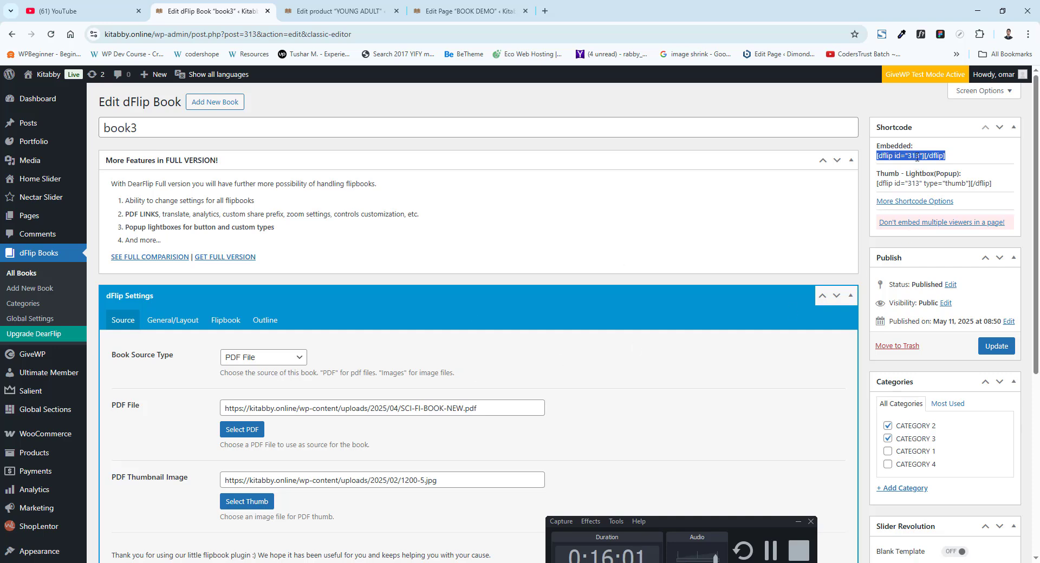
{"action": "left_click", "coordinate": [340, 12]}
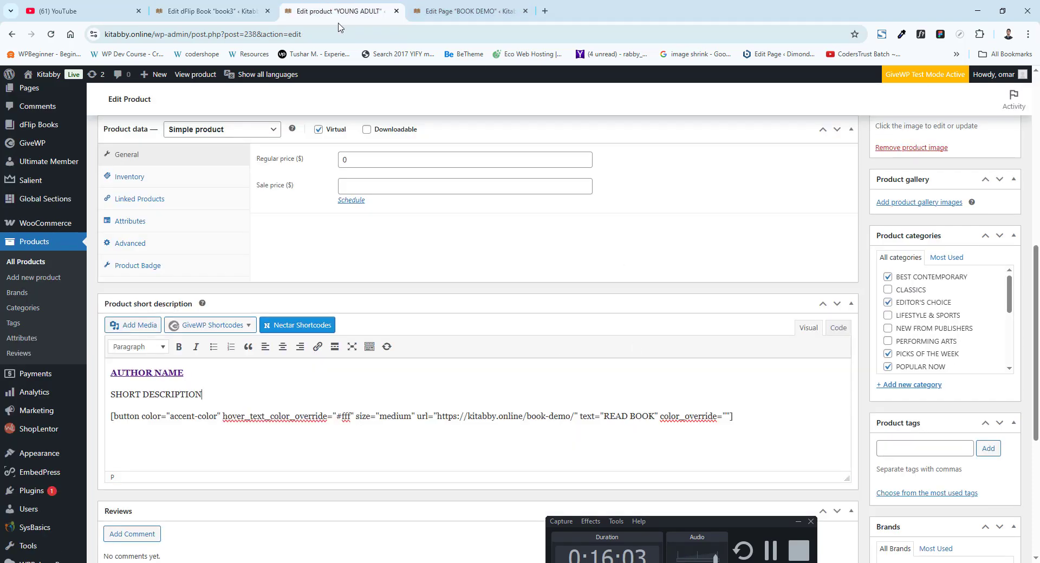
{"action": "key", "text": "ctrl+Tab"}
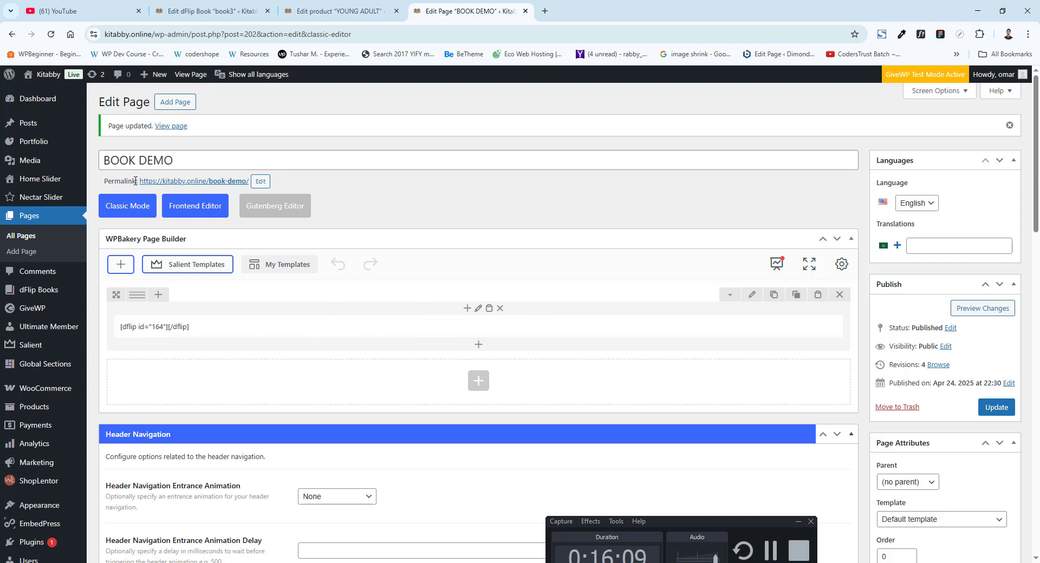
Highlight the book-demo URL in the READ BOOK shortcode of the YOUNG ADULT product's short description
{"action": "left_click", "coordinate": [341, 11]}
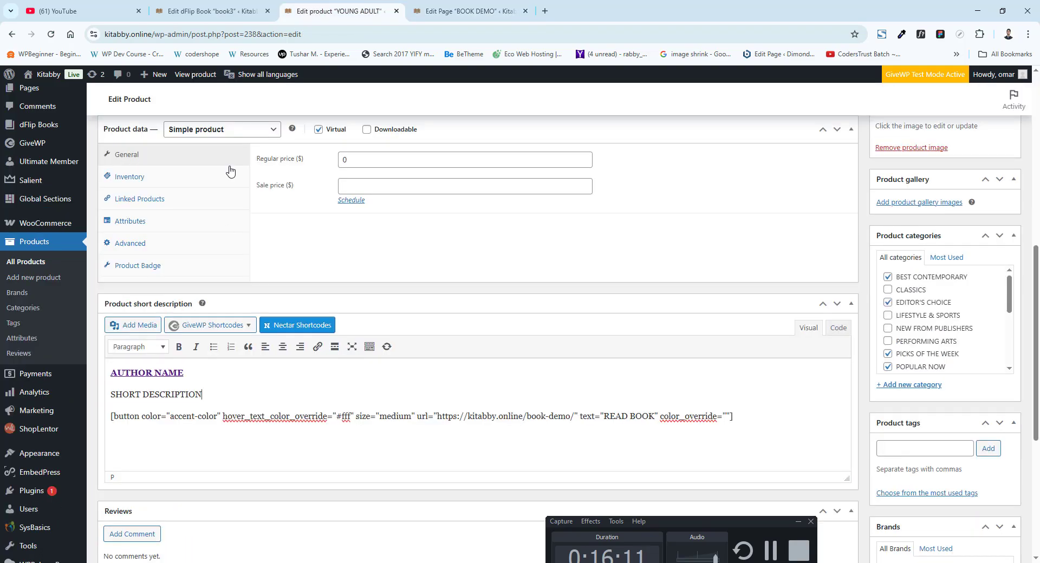
{"action": "scroll", "coordinate": [293, 434], "scroll_direction": "up", "scroll_amount": 8}
{"action": "scroll", "coordinate": [311, 388], "scroll_direction": "down", "scroll_amount": 9}
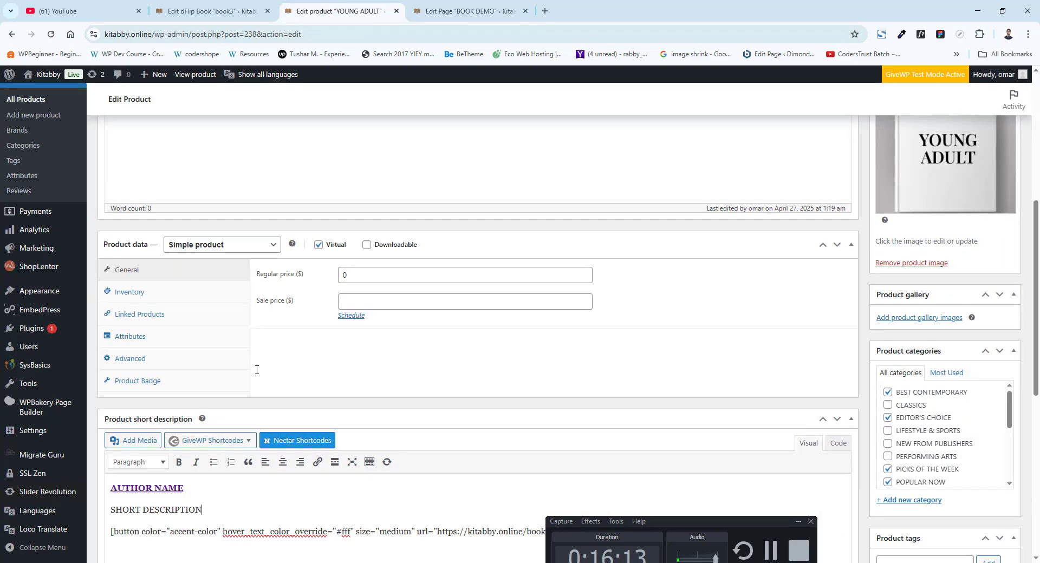
{"action": "left_click_drag", "start_coordinate": [751, 309], "coordinate": [112, 318]}
{"action": "left_click", "coordinate": [418, 317]}
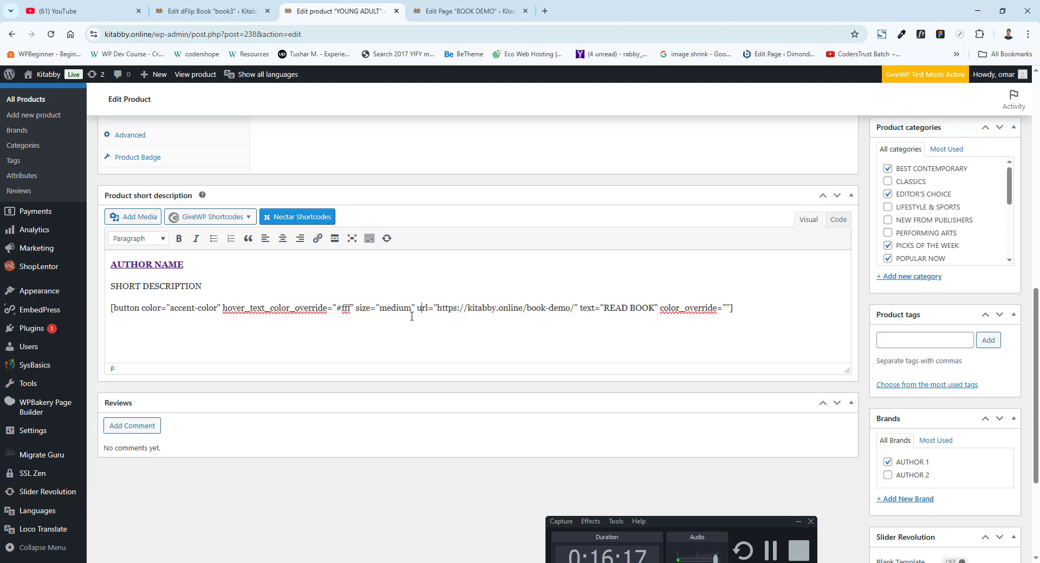
{"action": "left_click_drag", "start_coordinate": [440, 309], "coordinate": [572, 309]}
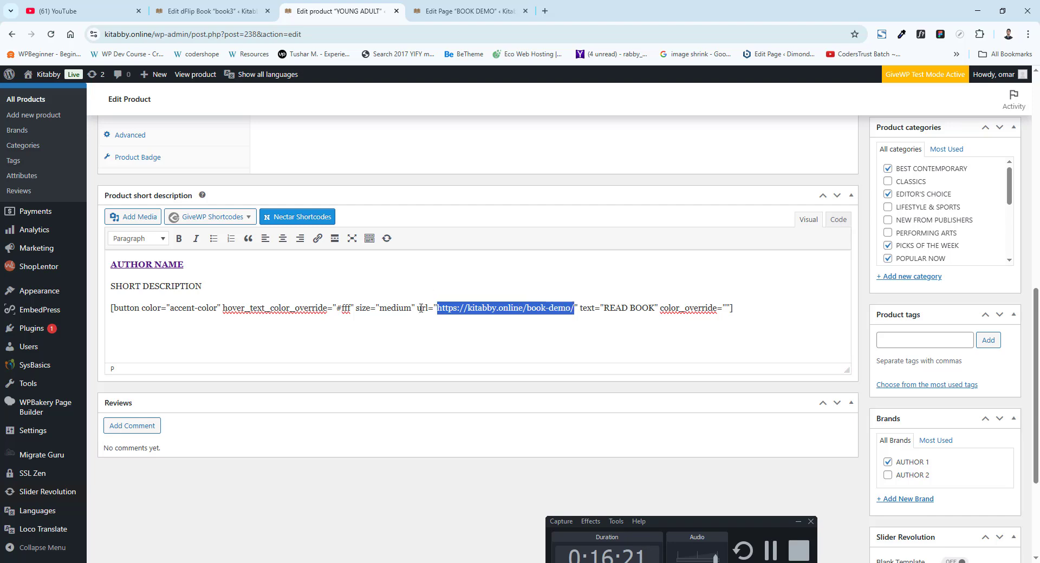
Highlight the short description from the author name through the button shortcode, and reselect the shortcode's URL
{"action": "scroll", "coordinate": [541, 325], "scroll_direction": "up", "scroll_amount": 3}
{"action": "scroll", "coordinate": [571, 343], "scroll_direction": "down", "scroll_amount": 3}
{"action": "left_click", "coordinate": [786, 274]}
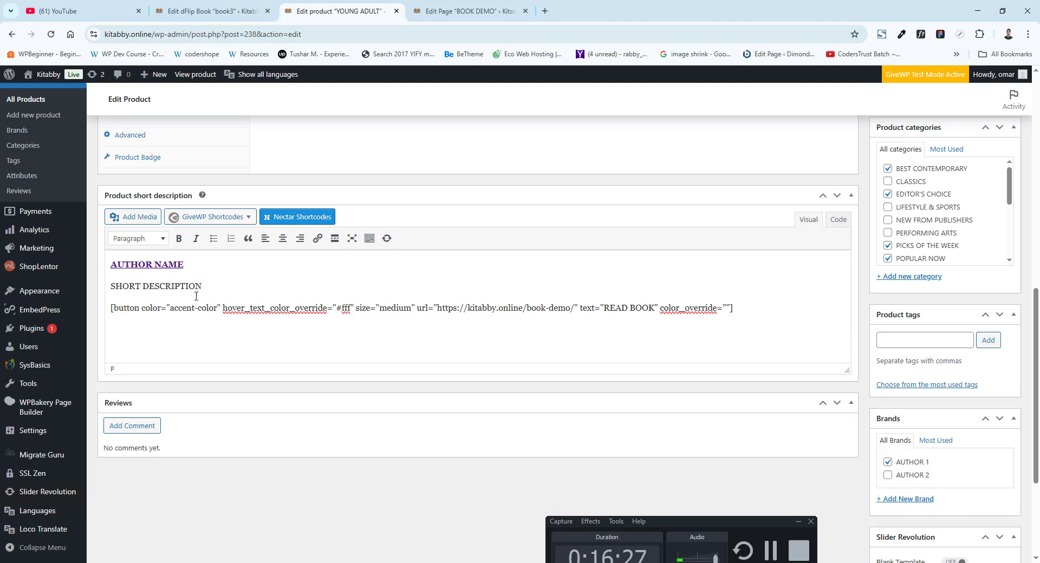
{"action": "left_click_drag", "start_coordinate": [780, 325], "coordinate": [109, 266]}
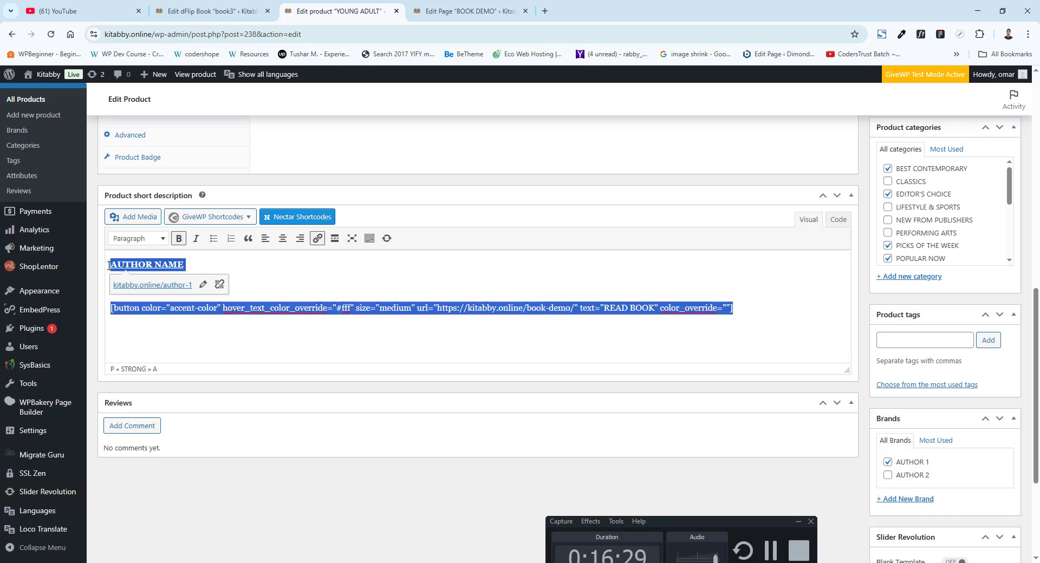
{"action": "left_click", "coordinate": [348, 279]}
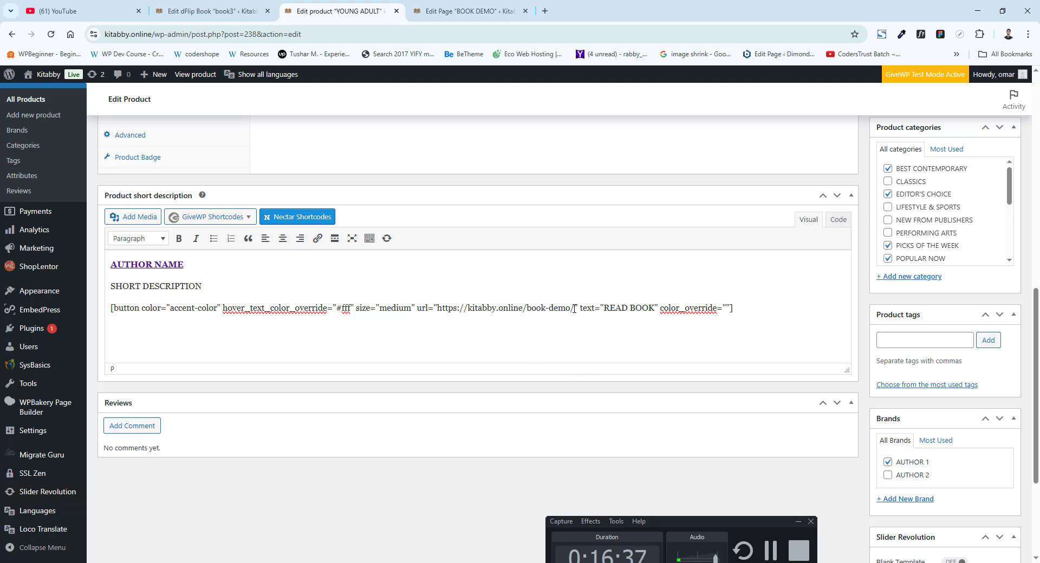
{"action": "left_click_drag", "start_coordinate": [574, 309], "coordinate": [452, 309]}
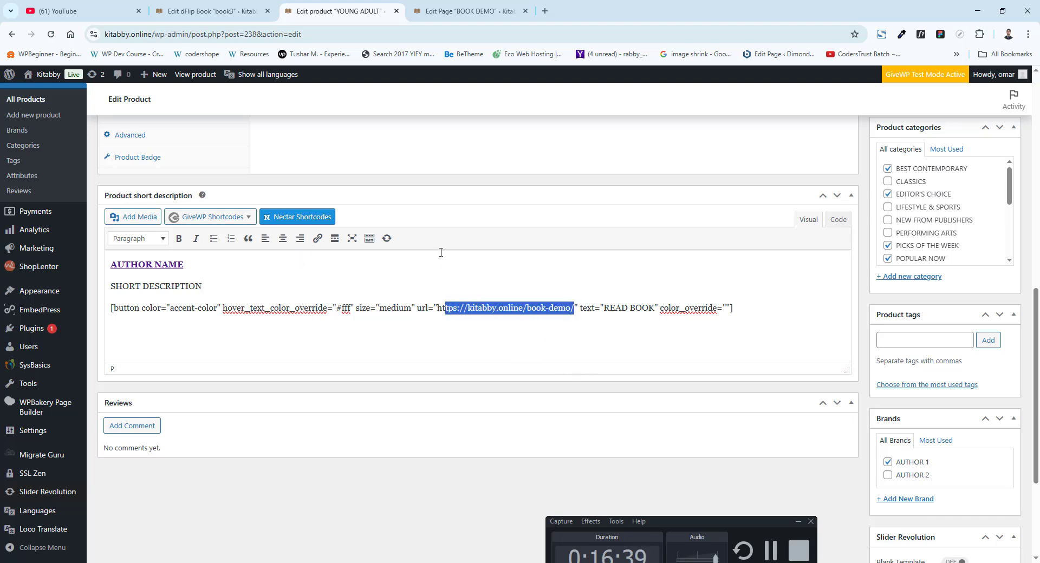
Recheck the BOOK DEMO page, YOUNG ADULT product and book3's PDF settings, and close the BOOK DEMO page
{"action": "left_click", "coordinate": [454, 10]}
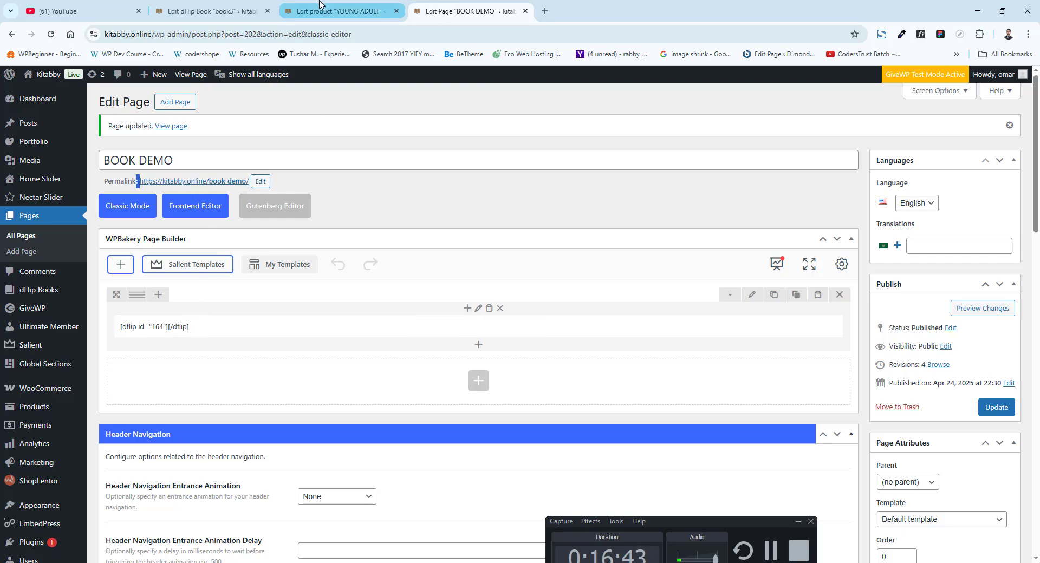
{"action": "left_click", "coordinate": [347, 10]}
{"action": "scroll", "coordinate": [753, 274], "scroll_direction": "up", "scroll_amount": 8}
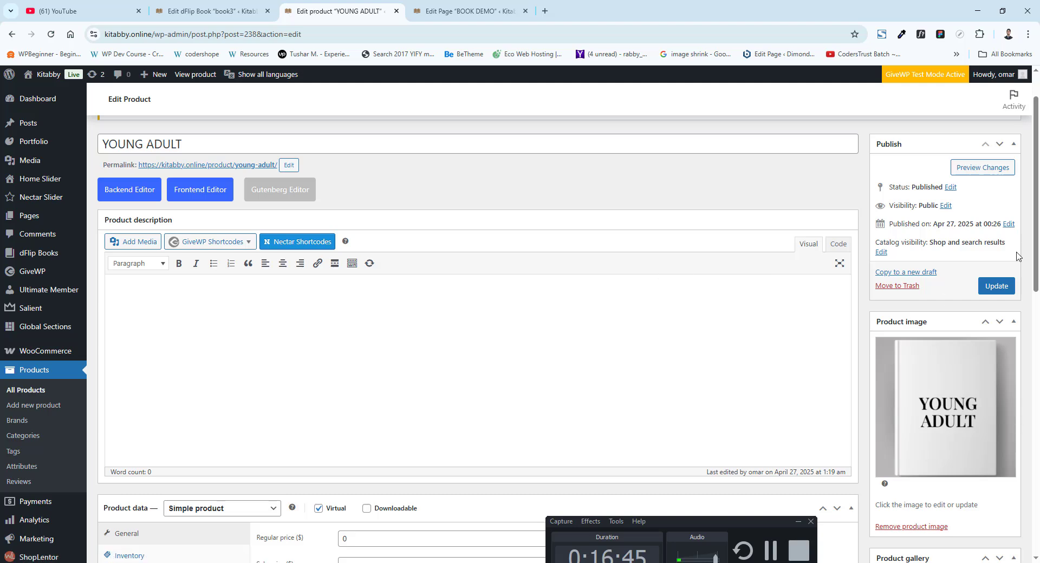
{"action": "left_click", "coordinate": [206, 10]}
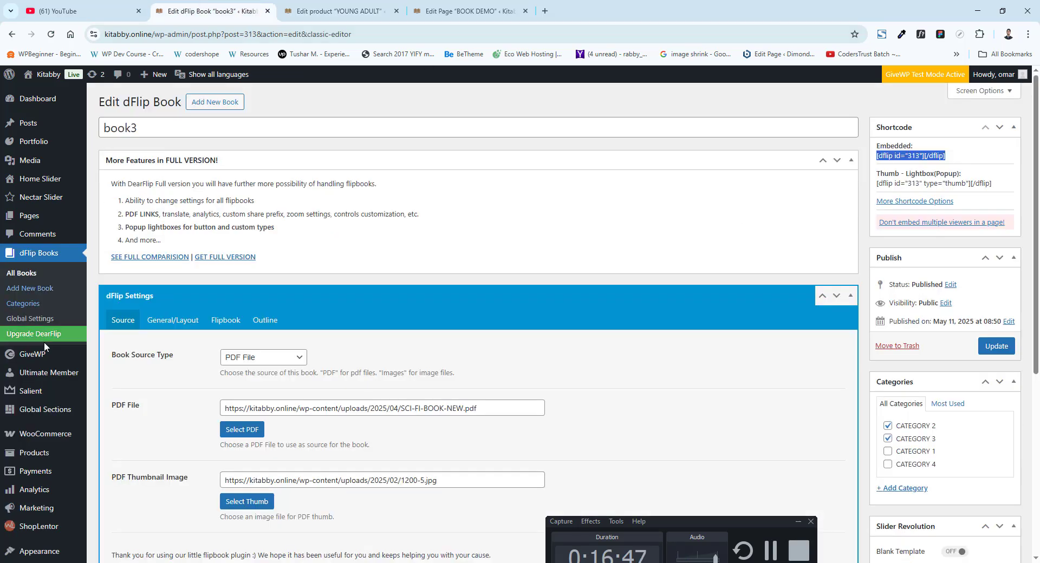
{"action": "scroll", "coordinate": [34, 344], "scroll_direction": "down", "scroll_amount": 3}
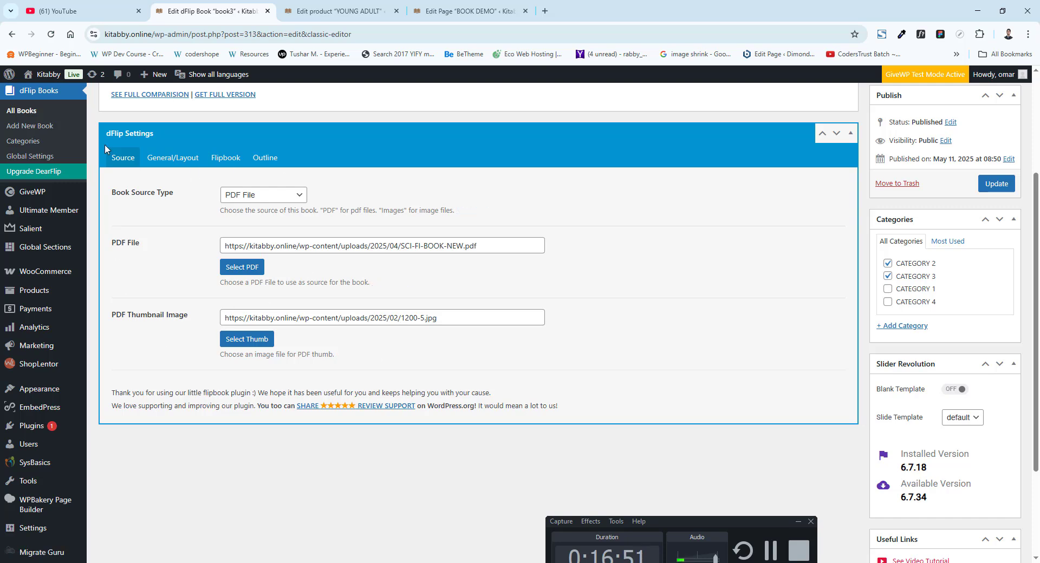
{"action": "left_click", "coordinate": [471, 11]}
{"action": "left_click", "coordinate": [525, 11]}
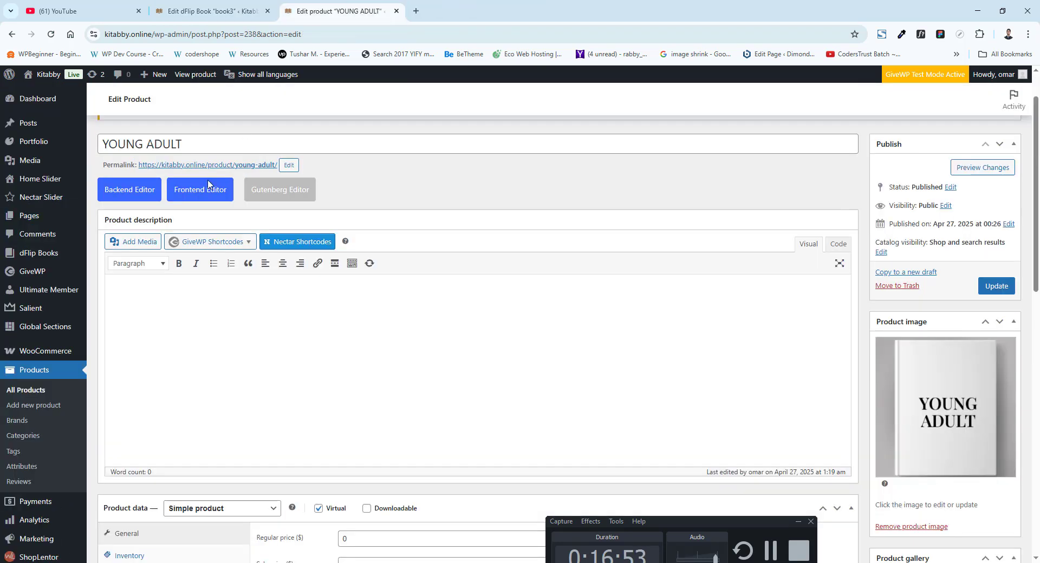
Open the Kitabby site in a new browser tab and view the posts on its blog page
{"action": "scroll", "coordinate": [208, 185], "scroll_direction": "up", "scroll_amount": 1}
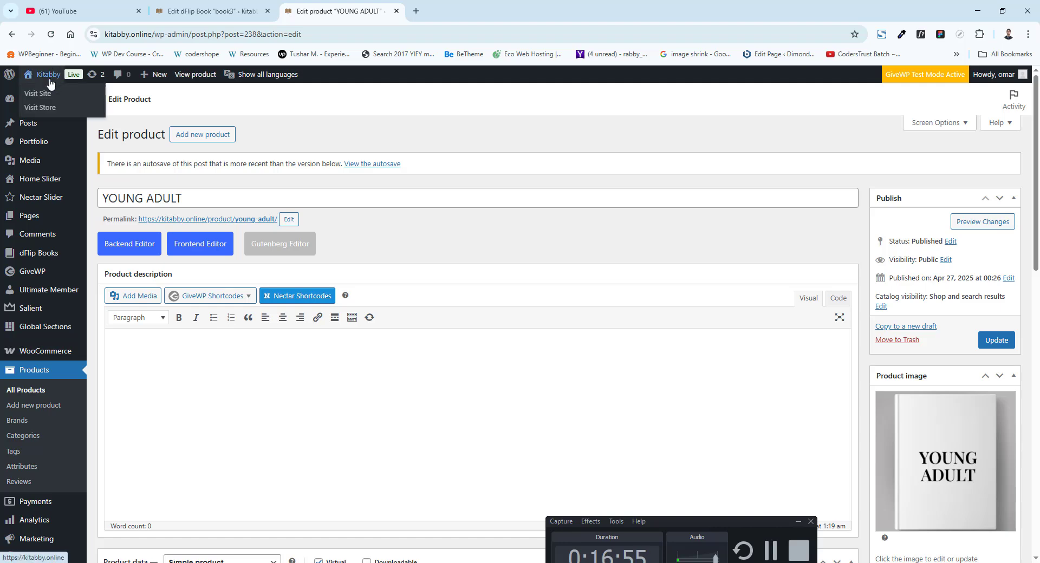
{"action": "middle_click", "coordinate": [50, 90]}
{"action": "left_click", "coordinate": [441, 5]}
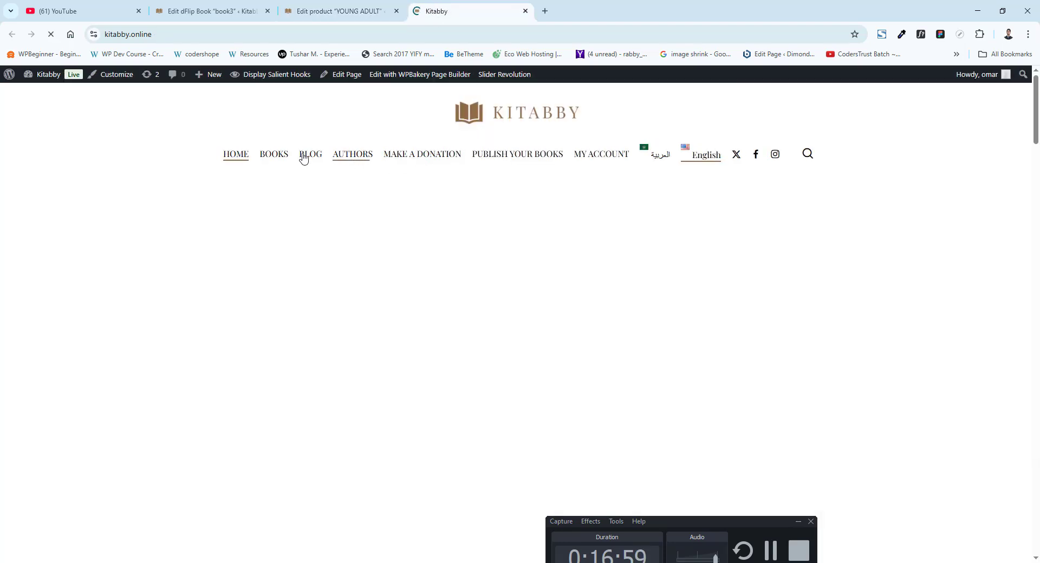
{"action": "left_click", "coordinate": [304, 156]}
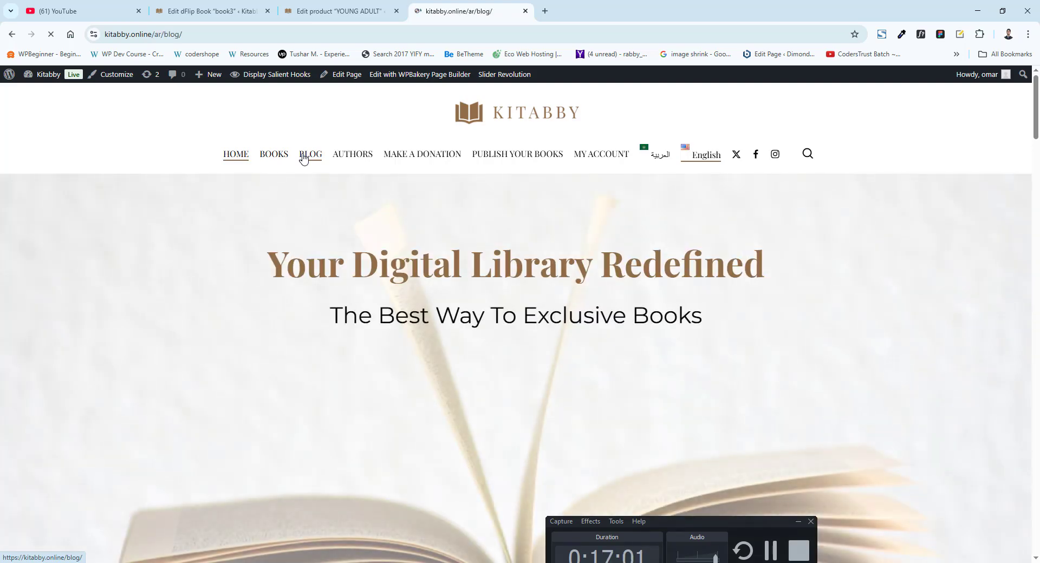
{"action": "scroll", "coordinate": [800, 266], "scroll_direction": "down", "scroll_amount": 3}
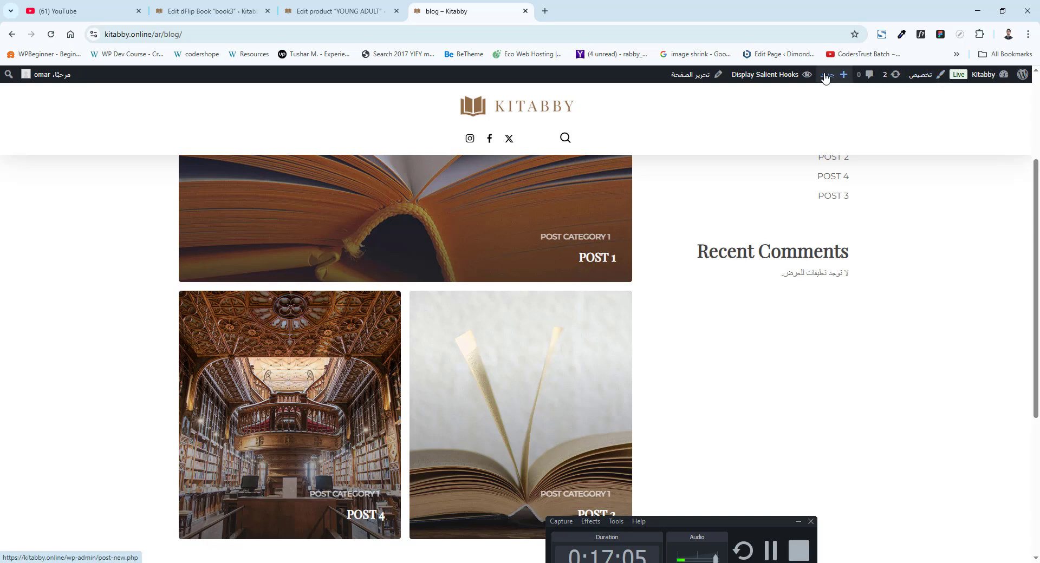
Set the blog page's language to English, update the page and view it on the site
{"action": "left_click", "coordinate": [715, 76]}
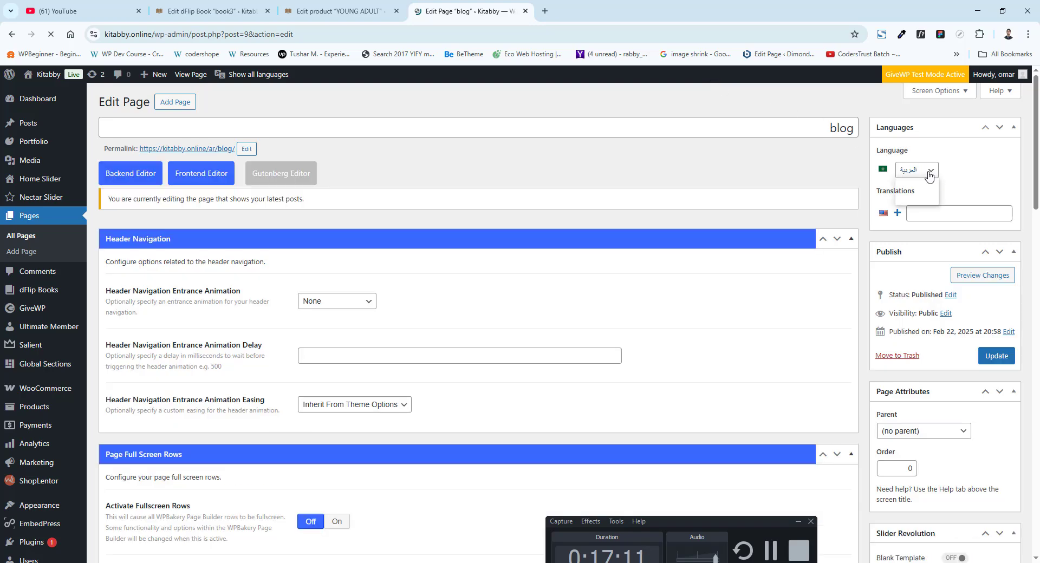
{"action": "left_click", "coordinate": [921, 171]}
{"action": "left_click", "coordinate": [916, 199]}
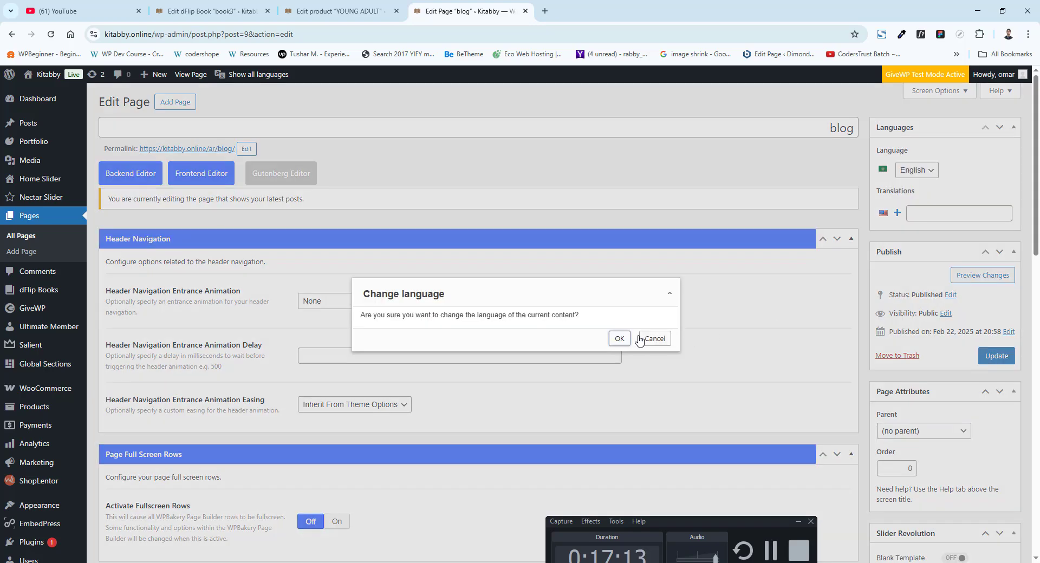
{"action": "left_click", "coordinate": [620, 339]}
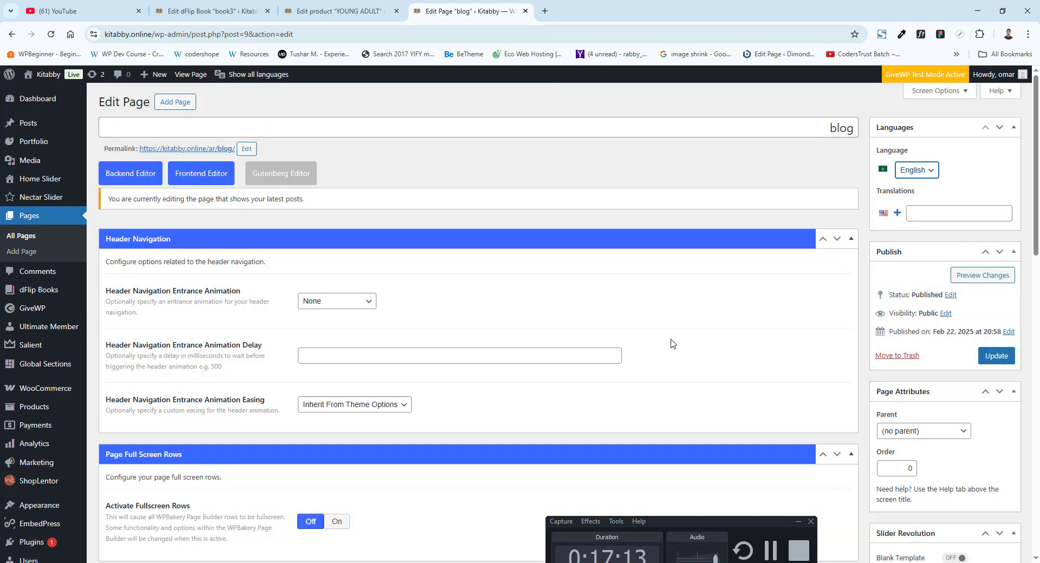
{"action": "left_click", "coordinate": [997, 356]}
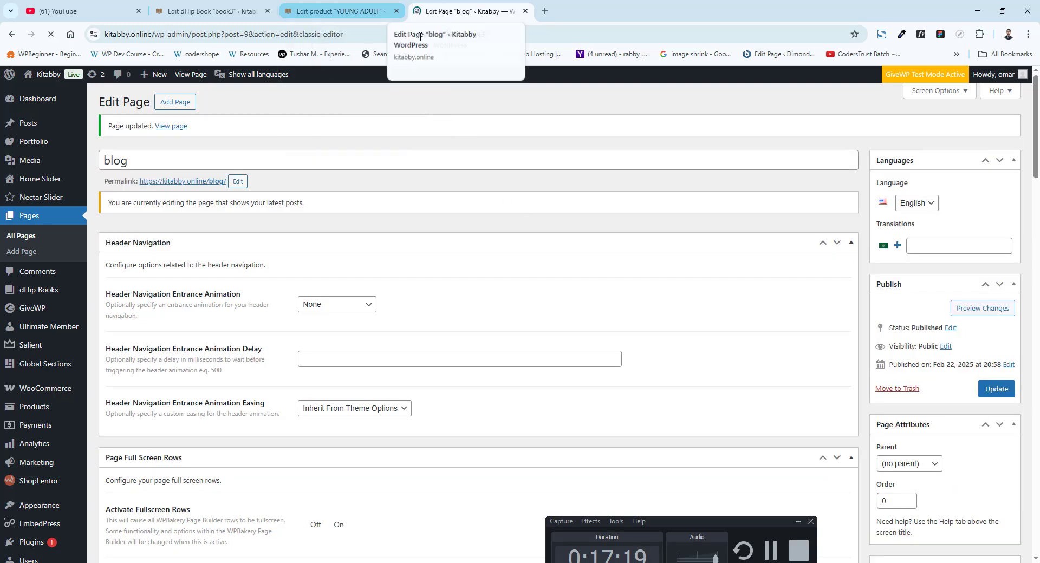
{"action": "left_click", "coordinate": [170, 128]}
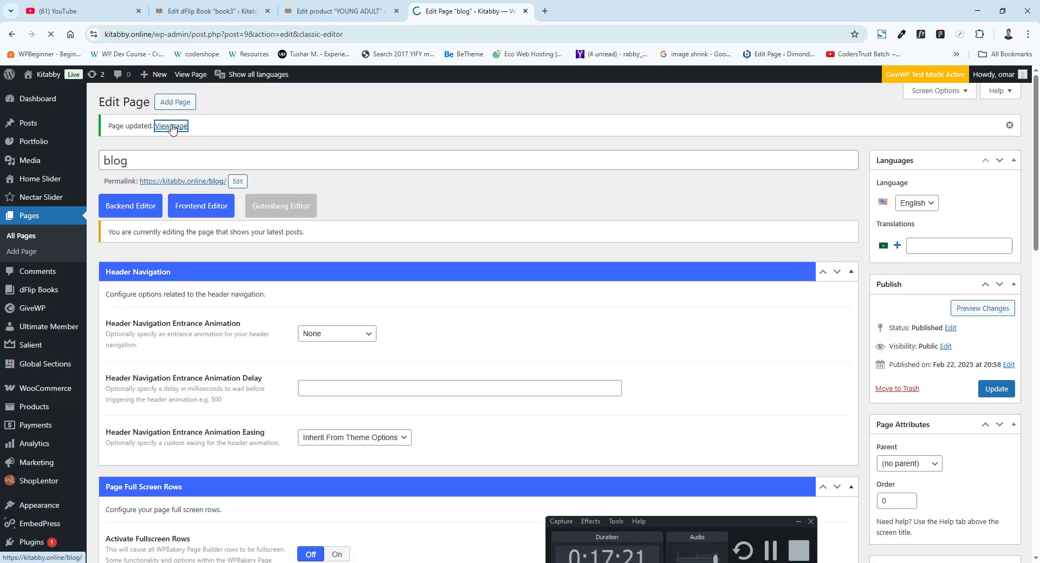
{"action": "scroll", "coordinate": [420, 229], "scroll_direction": "down", "scroll_amount": 1}
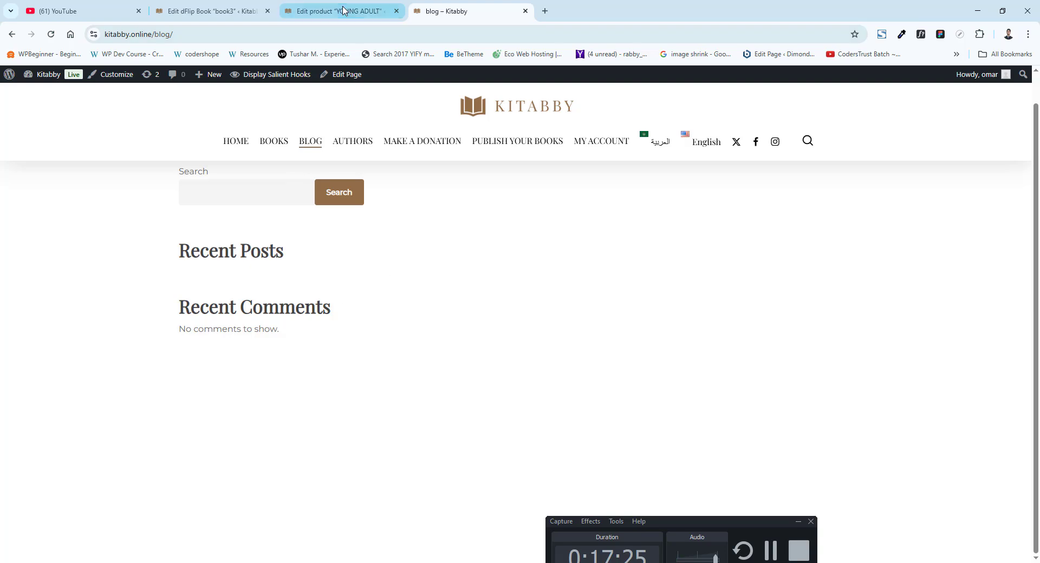
Check the post categories in the WordPress admin and open a blank new post
{"action": "left_click", "coordinate": [173, 12]}
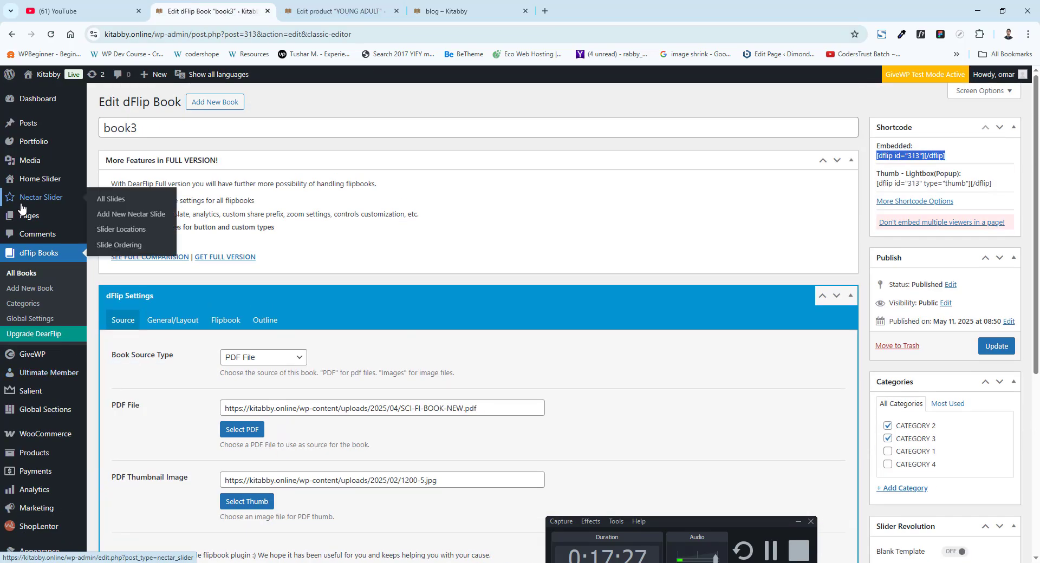
{"action": "mouse_move", "coordinate": [21, 126]}
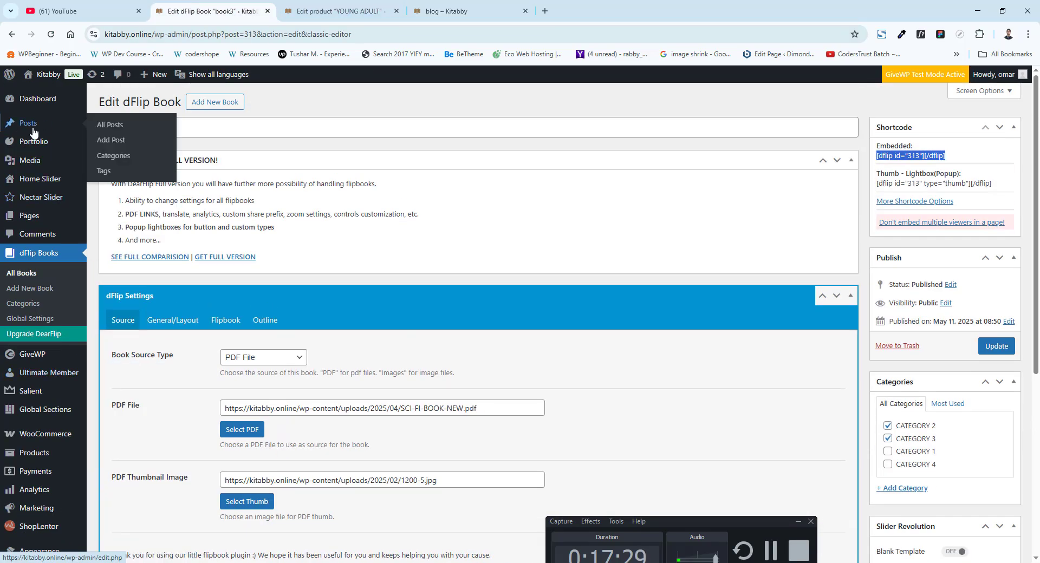
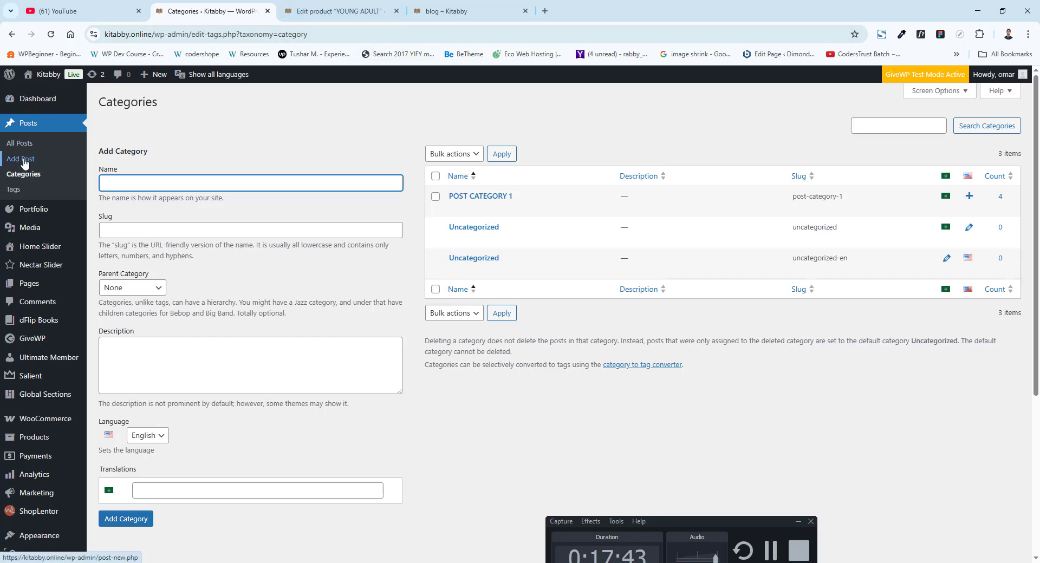
{"action": "left_click", "coordinate": [24, 162]}
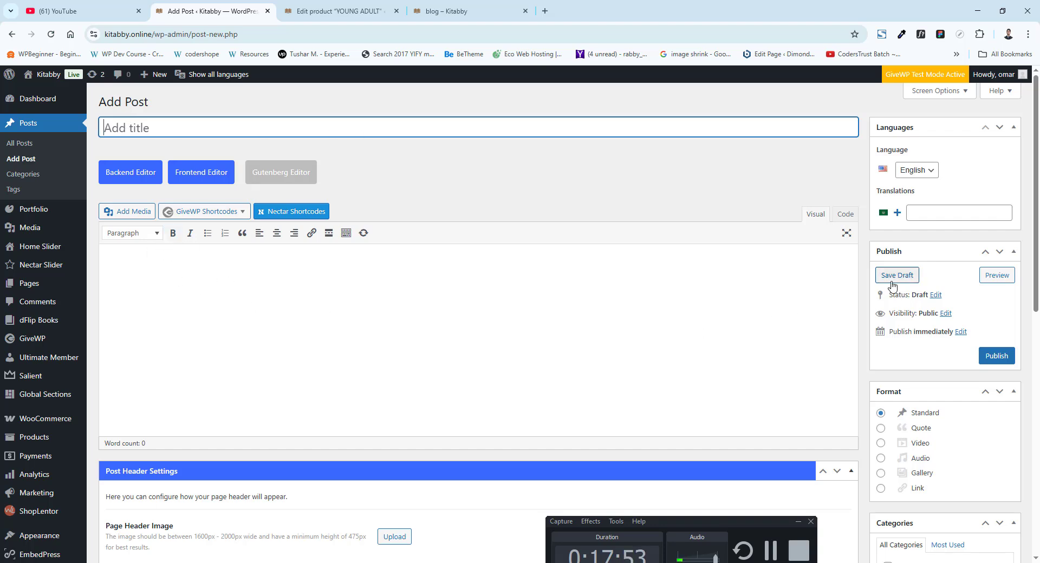
Examine the new post form's content editor, publishing options, format, categories, tags, header settings and featured image section
{"action": "scroll", "coordinate": [867, 273], "scroll_direction": "down", "scroll_amount": 4}
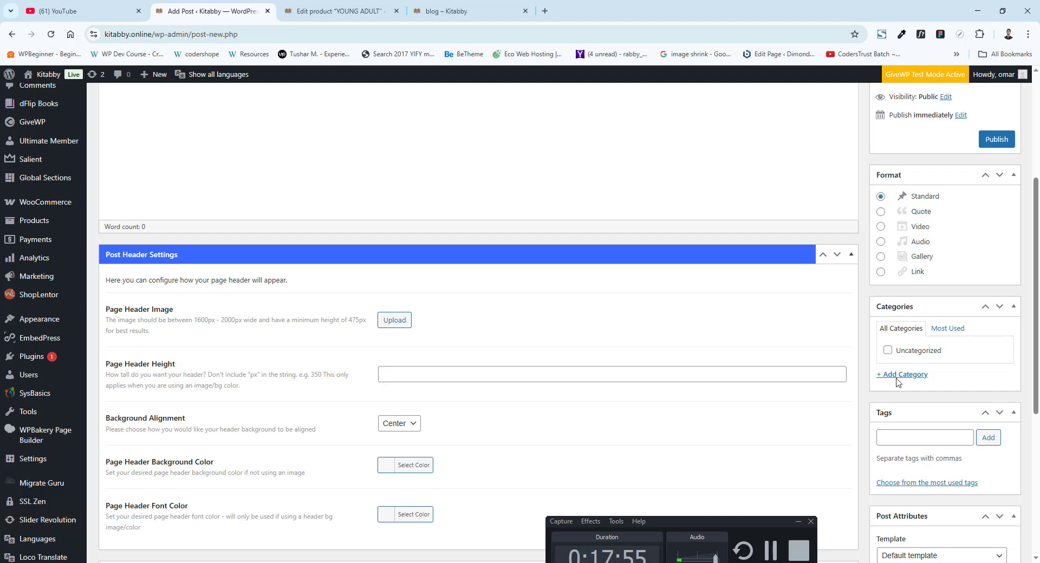
{"action": "scroll", "coordinate": [970, 349], "scroll_direction": "up", "scroll_amount": 4}
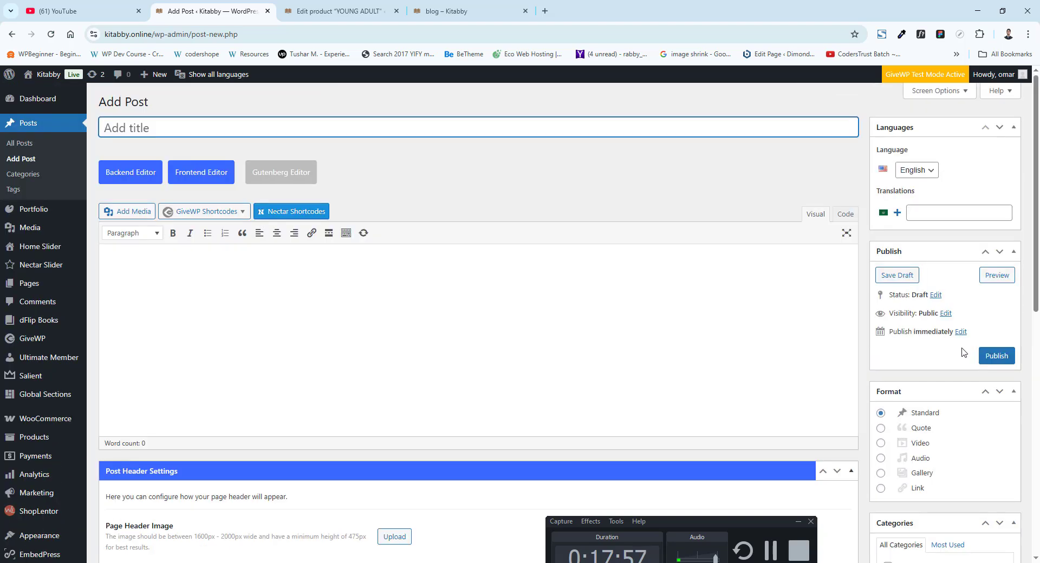
{"action": "scroll", "coordinate": [964, 352], "scroll_direction": "down", "scroll_amount": 5}
{"action": "scroll", "coordinate": [959, 350], "scroll_direction": "up", "scroll_amount": 5}
{"action": "scroll", "coordinate": [921, 324], "scroll_direction": "down", "scroll_amount": 5}
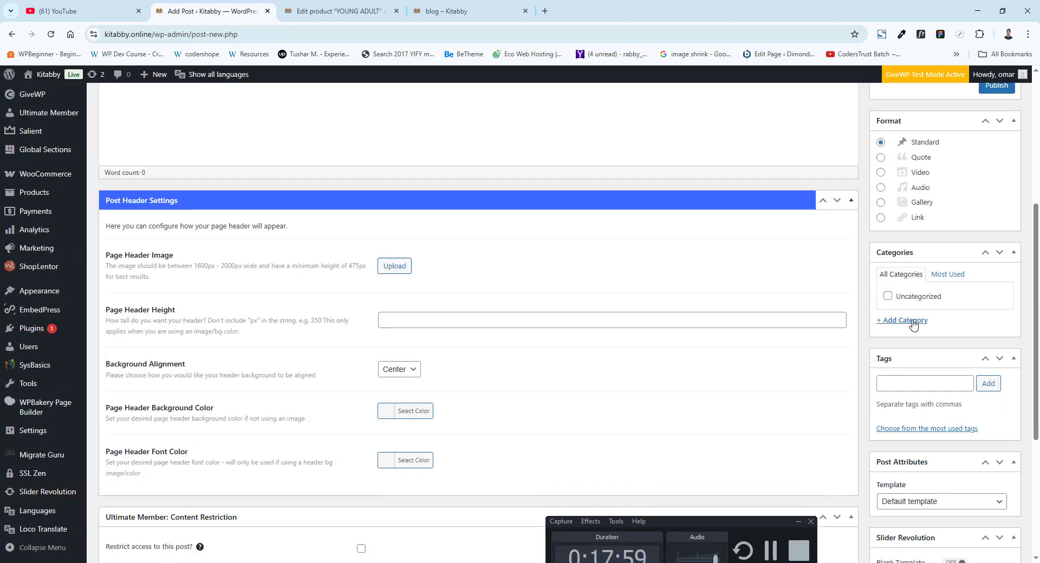
{"action": "scroll", "coordinate": [883, 350], "scroll_direction": "down", "scroll_amount": 2}
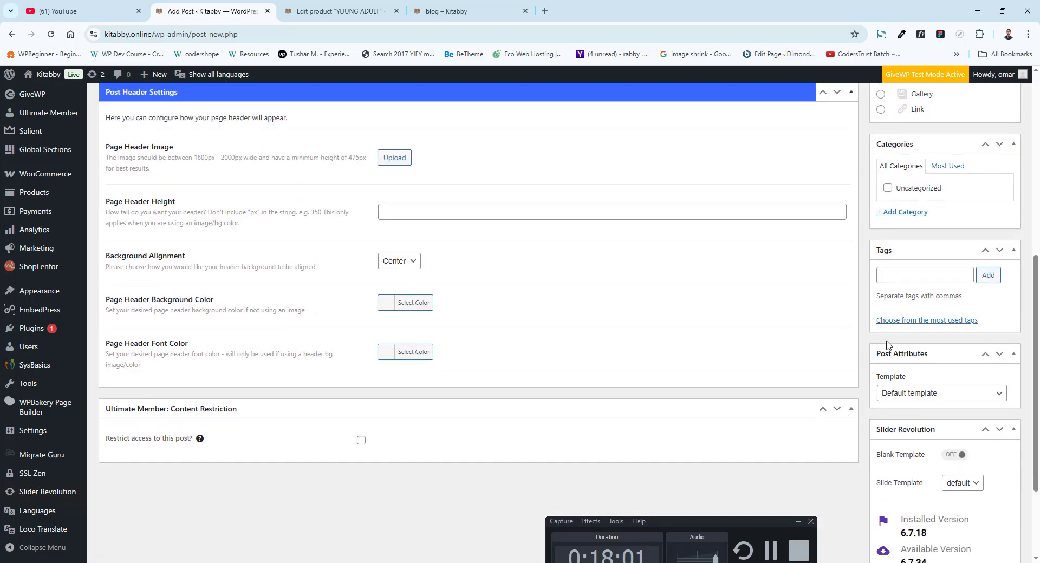
{"action": "scroll", "coordinate": [886, 344], "scroll_direction": "up", "scroll_amount": 2}
{"action": "scroll", "coordinate": [886, 343], "scroll_direction": "down", "scroll_amount": 4}
{"action": "scroll", "coordinate": [886, 344], "scroll_direction": "up", "scroll_amount": 3}
{"action": "scroll", "coordinate": [887, 344], "scroll_direction": "up", "scroll_amount": 3}
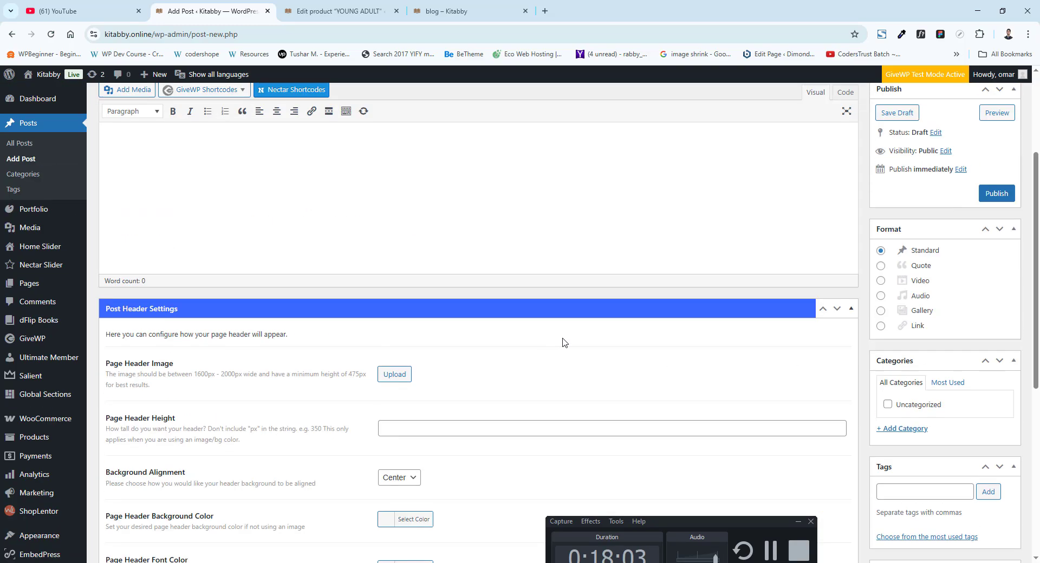
{"action": "scroll", "coordinate": [981, 376], "scroll_direction": "down", "scroll_amount": 4}
{"action": "scroll", "coordinate": [904, 369], "scroll_direction": "down", "scroll_amount": 3}
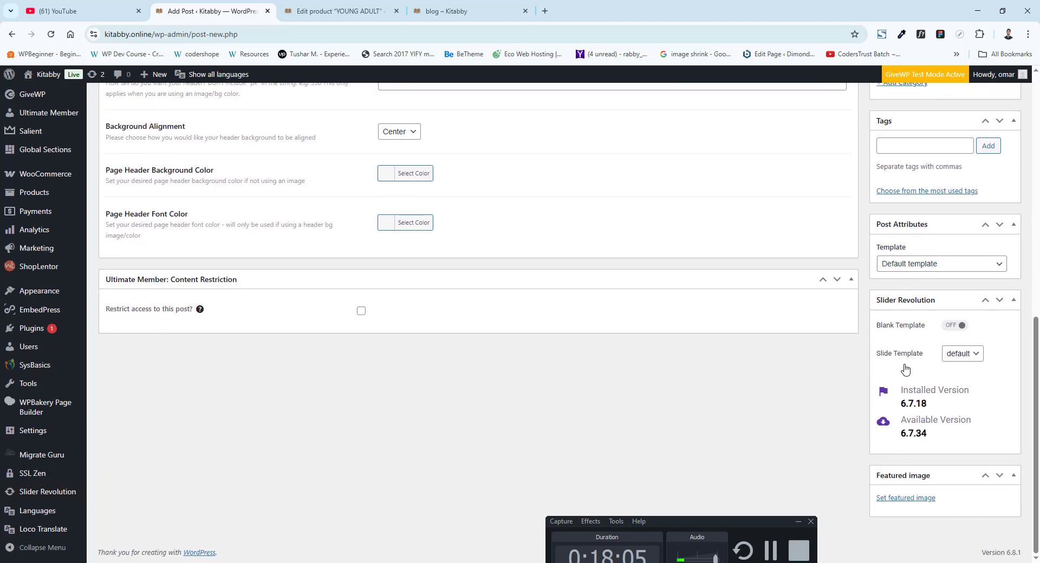
Show the featured image upload dialog for the new post and close it without choosing a file
{"action": "left_click", "coordinate": [915, 499]}
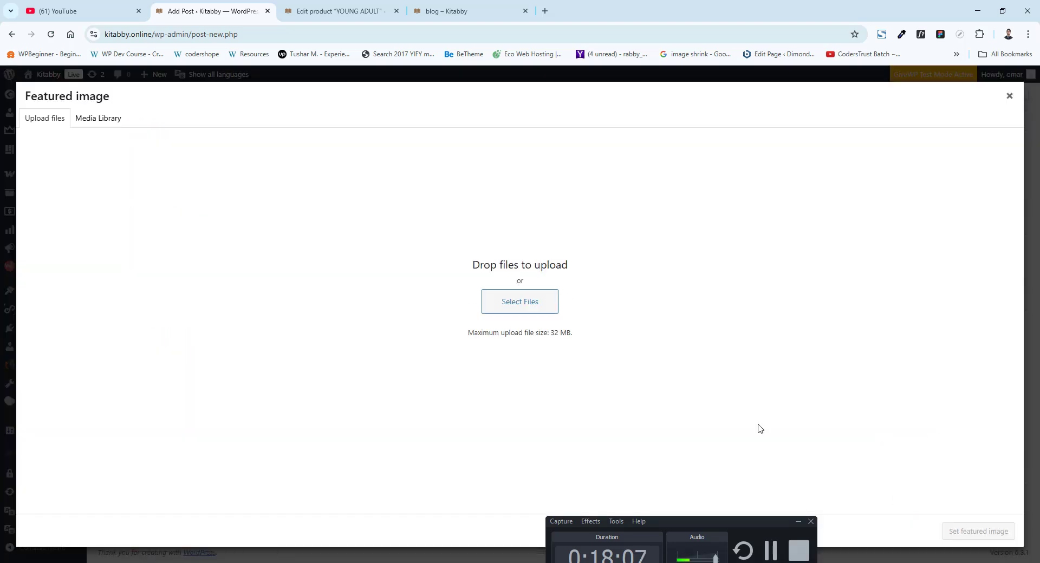
{"action": "left_click", "coordinate": [1009, 96]}
{"action": "scroll", "coordinate": [734, 283], "scroll_direction": "up", "scroll_amount": 10}
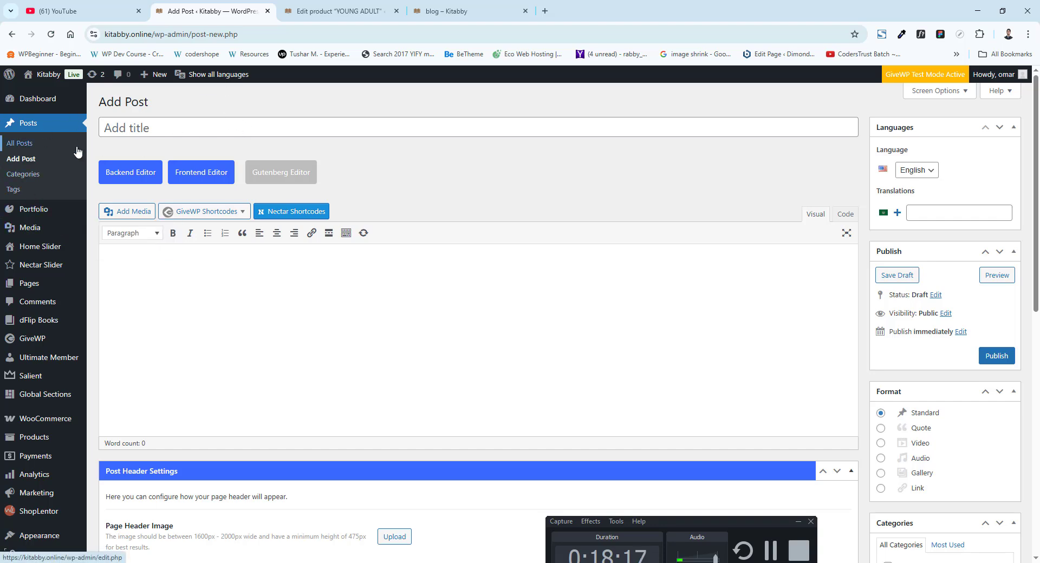
{"action": "scroll", "coordinate": [51, 246], "scroll_direction": "down", "scroll_amount": 2}
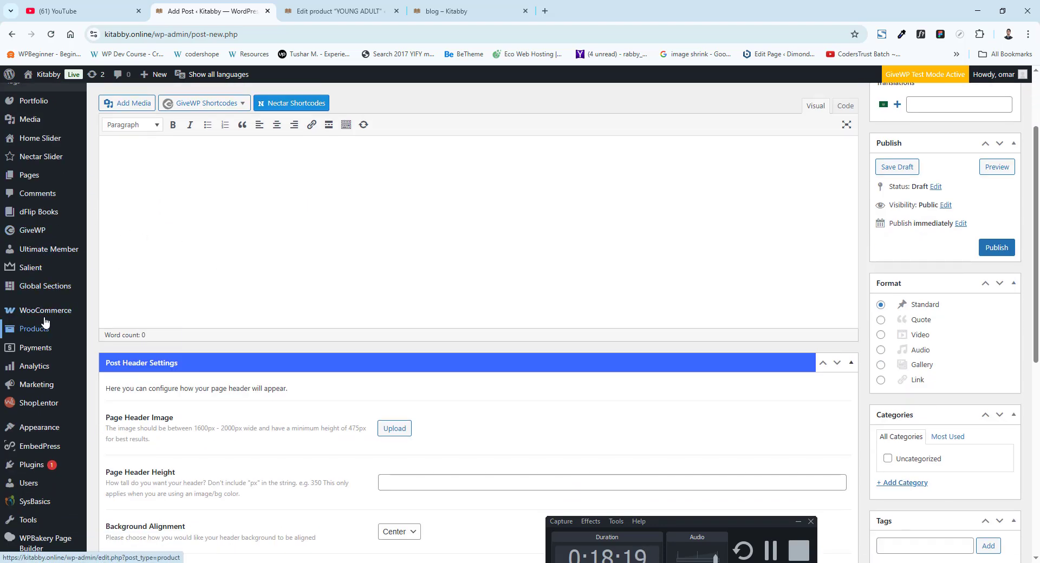
{"action": "scroll", "coordinate": [45, 325], "scroll_direction": "down", "scroll_amount": 2}
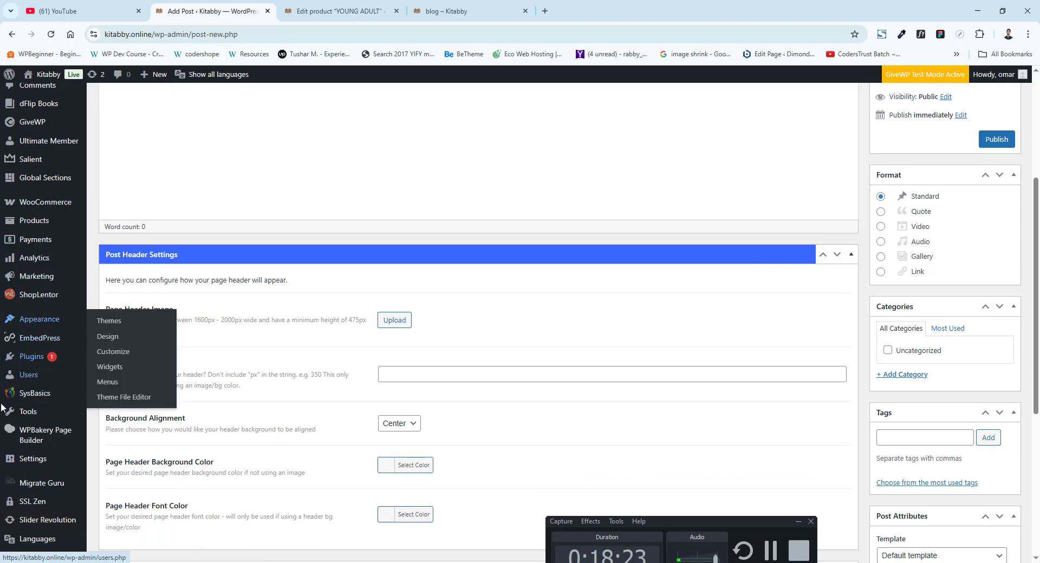
{"action": "scroll", "coordinate": [89, 357], "scroll_direction": "down", "scroll_amount": 2}
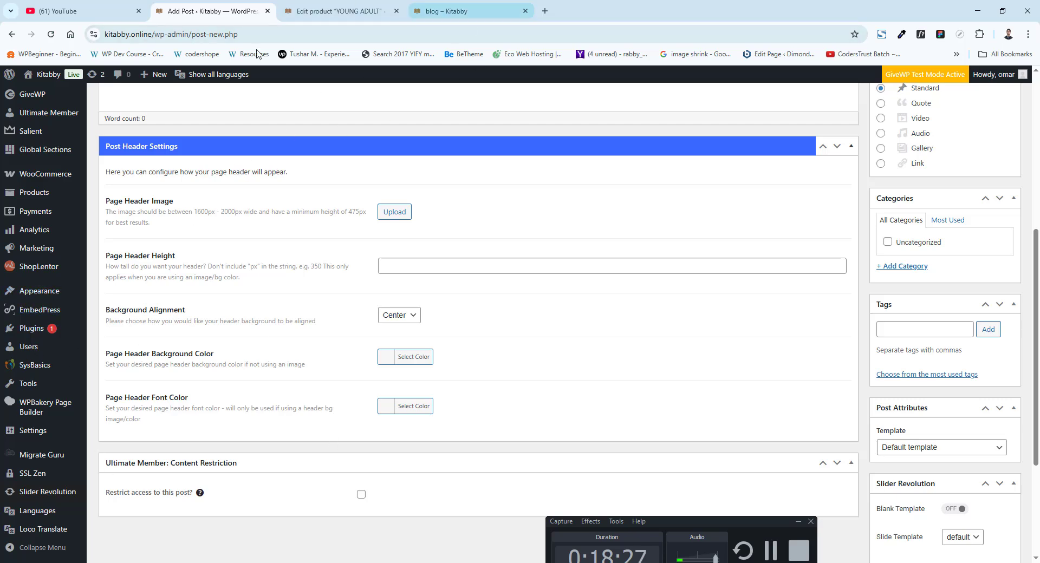
Return to the live Kitabby site and view the home page from its hero banner to the Featured Books section
{"action": "left_click", "coordinate": [445, 9]}
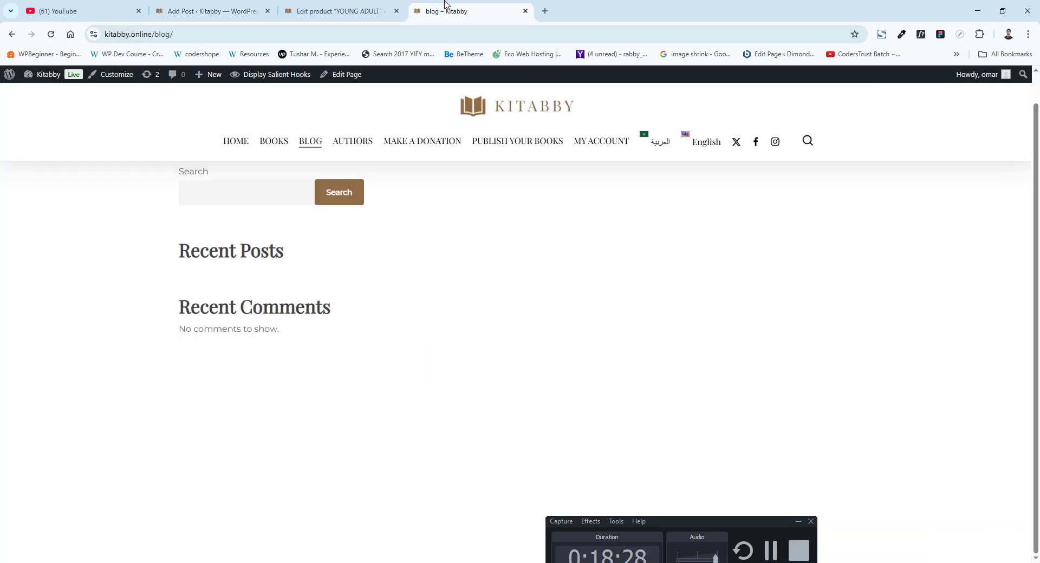
{"action": "left_click", "coordinate": [486, 123]}
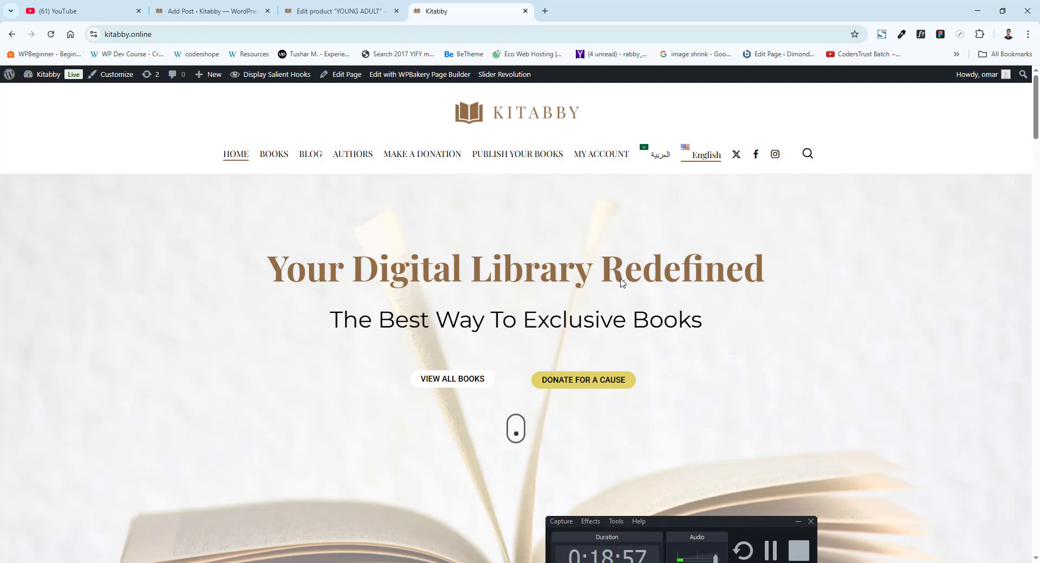
{"action": "scroll", "coordinate": [612, 262], "scroll_direction": "down", "scroll_amount": 5}
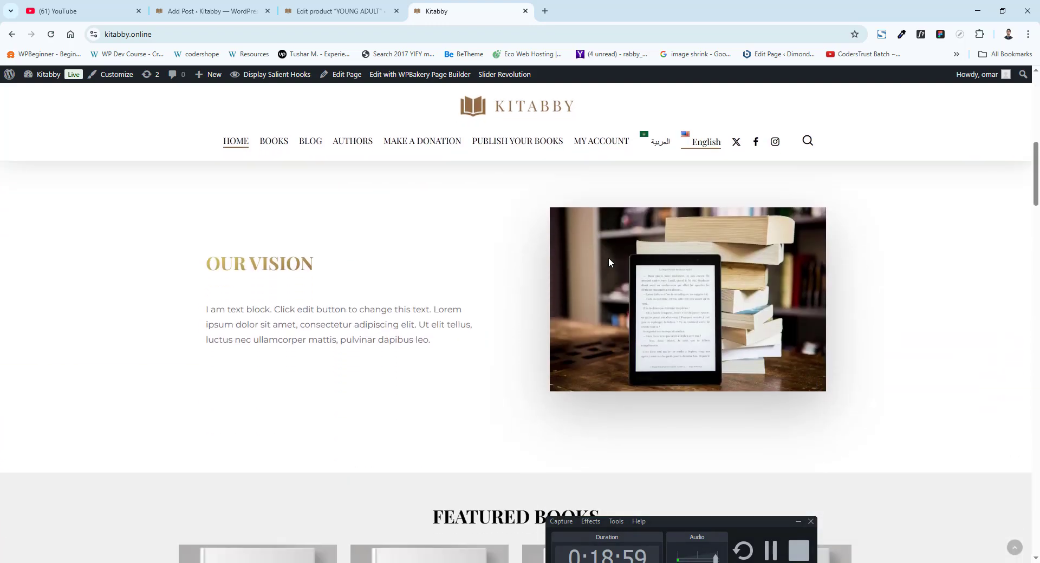
{"action": "scroll", "coordinate": [609, 262], "scroll_direction": "down", "scroll_amount": 2}
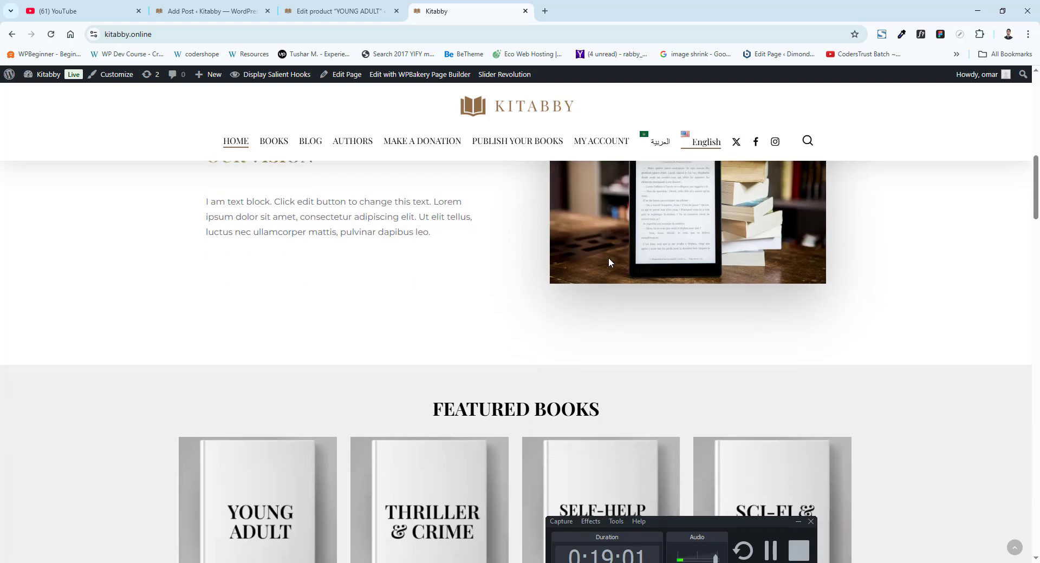
{"action": "scroll", "coordinate": [609, 262], "scroll_direction": "down", "scroll_amount": 5}
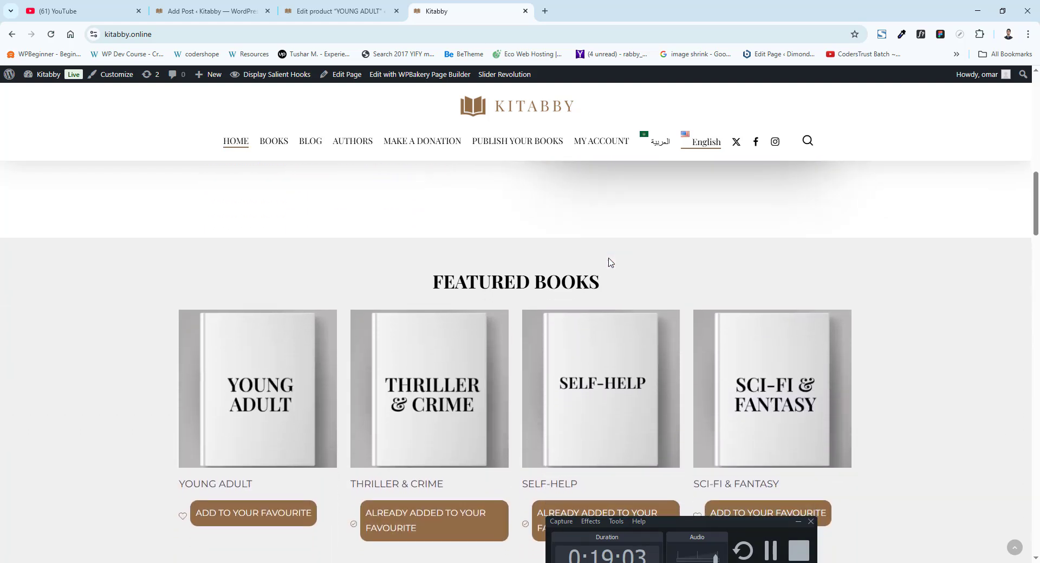